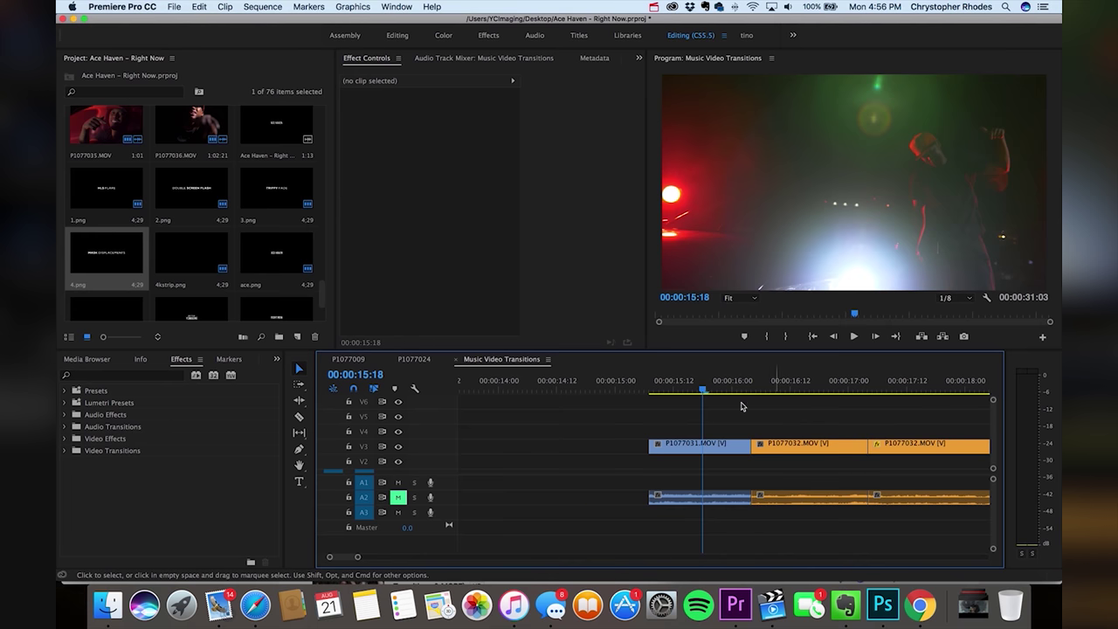
Step: Split the first orange P1077032.MOV clip at 00:00:16:09, five frames after its cut with P1077031.MOV
scroll(796, 422, "right", 3)
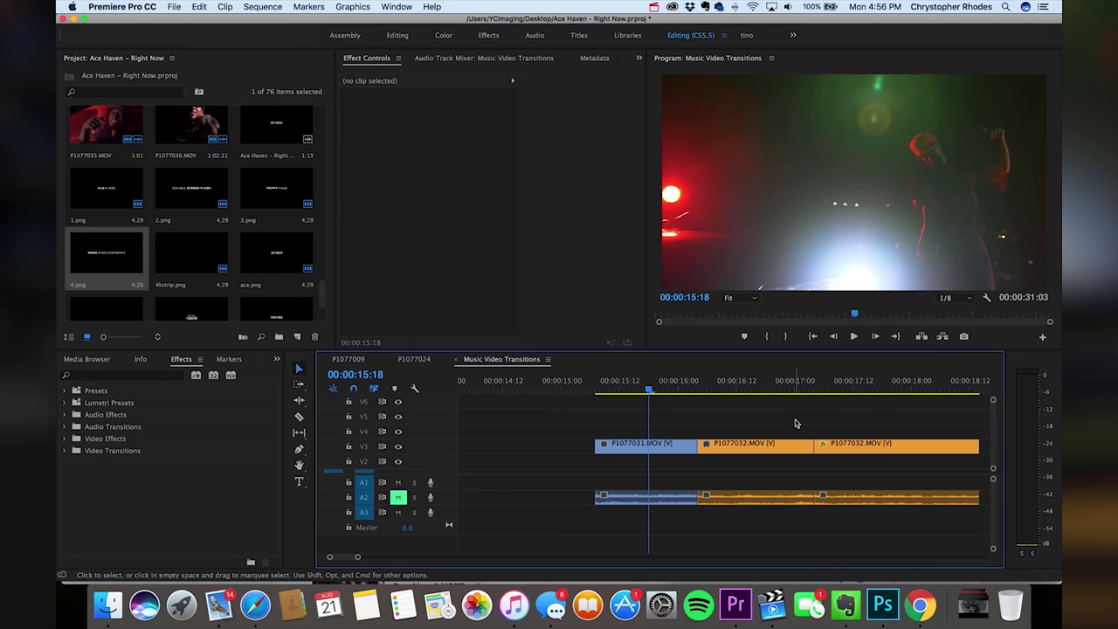
key("super+minus")
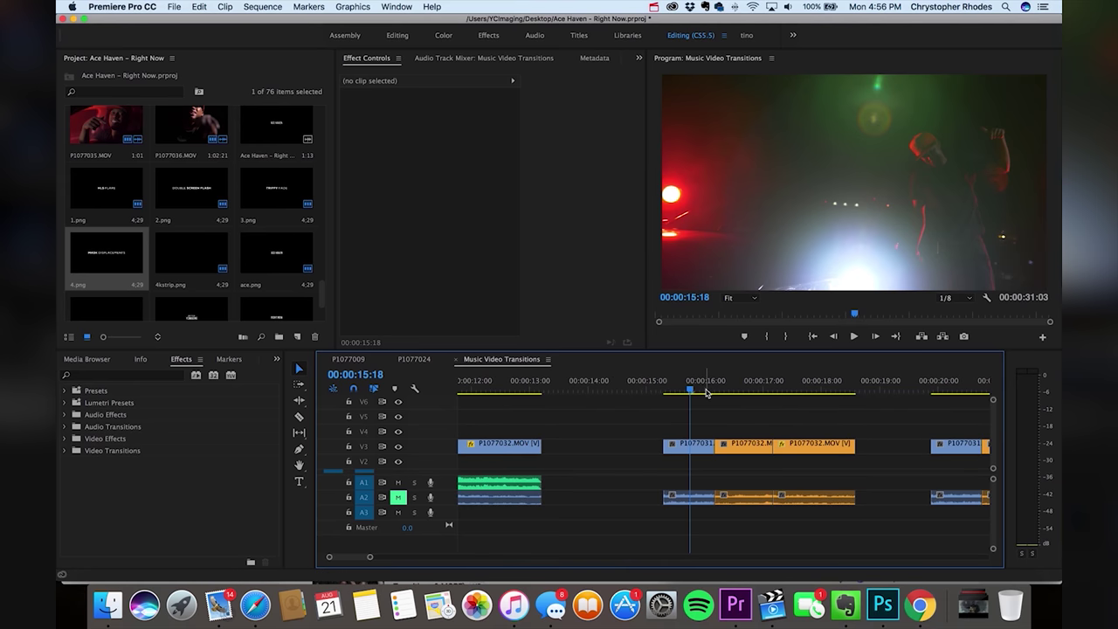
left_click_drag(692, 390, 729, 395)
key("super+equal")
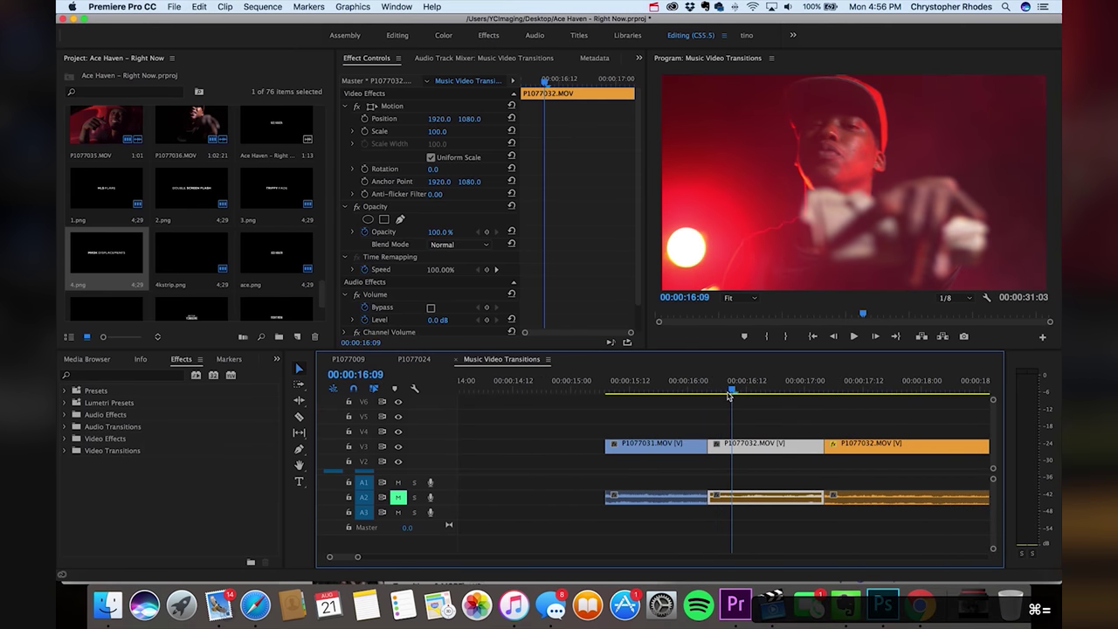
left_click_drag(724, 393, 709, 393)
key("c")
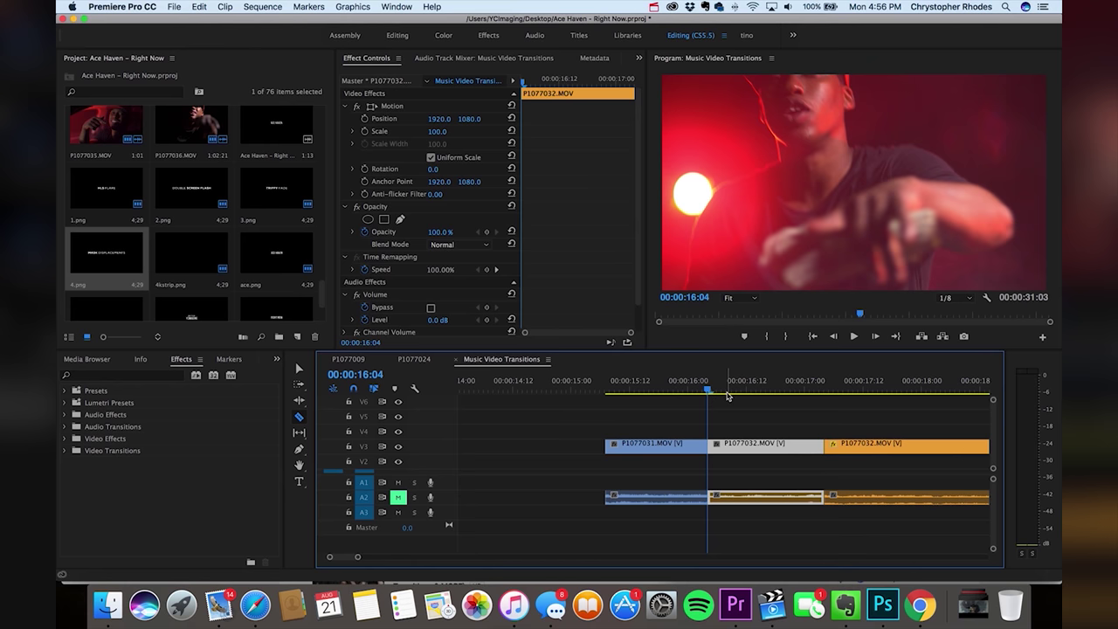
left_click(728, 393)
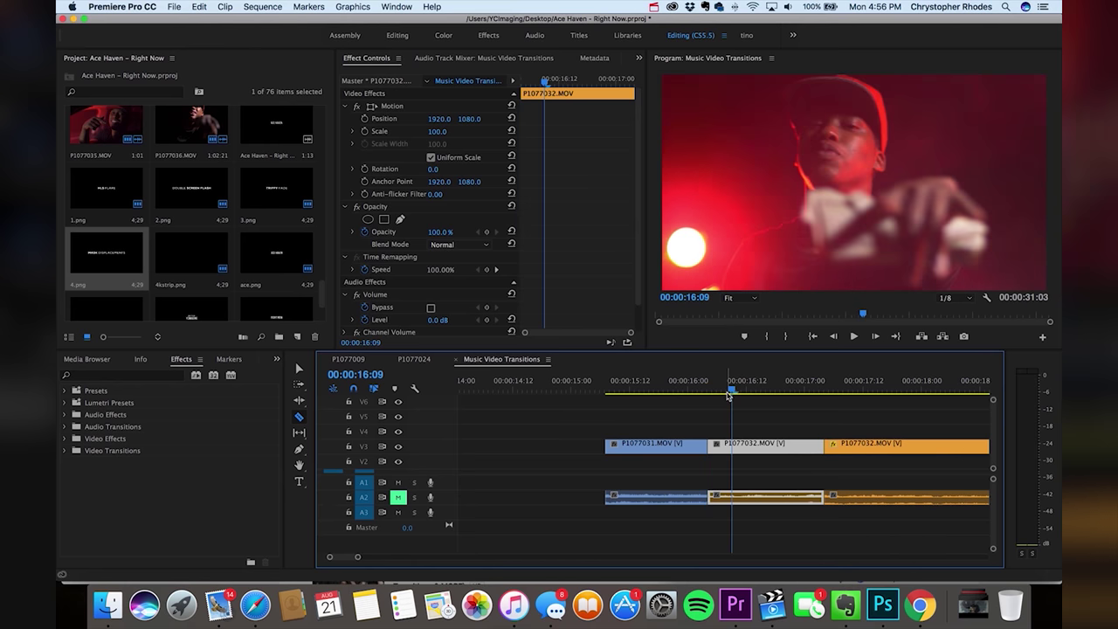
left_click(734, 447)
key("v")
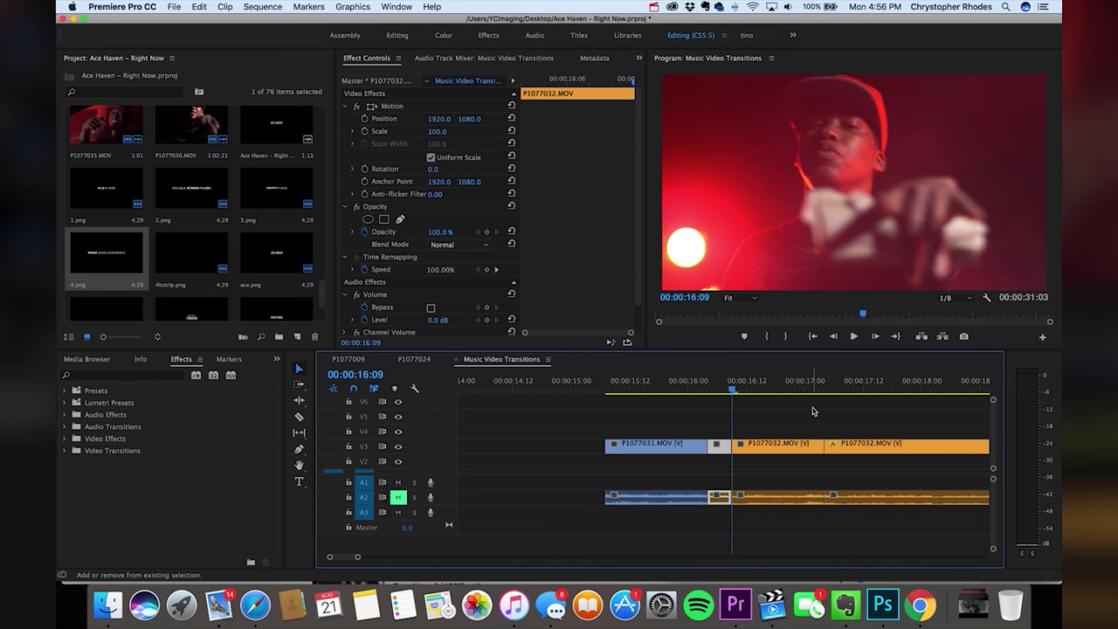
Step: Split P1077031.MOV at 00:00:15:23, five frames before its cut with P1077032.MOV
key("shift+Left")
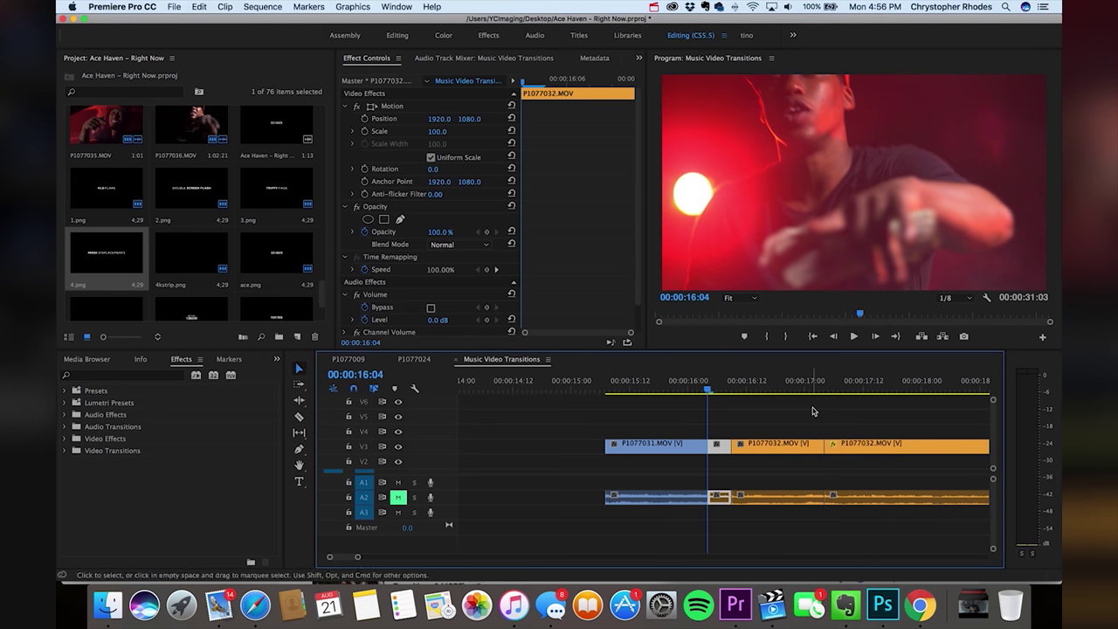
key("shift+Left")
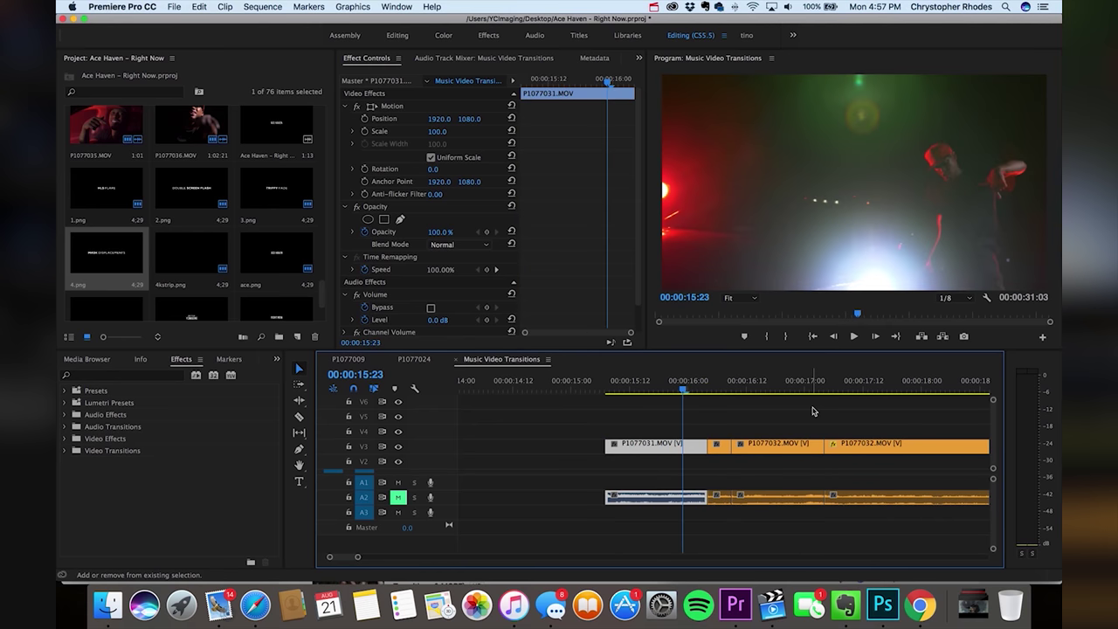
key("c")
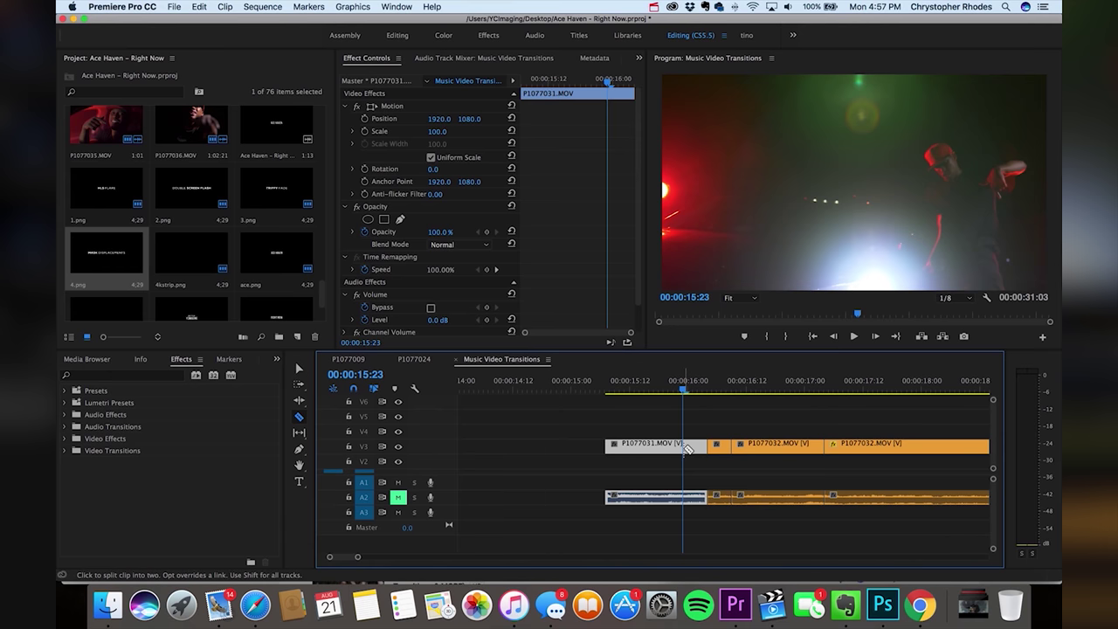
left_click(682, 443)
key("v")
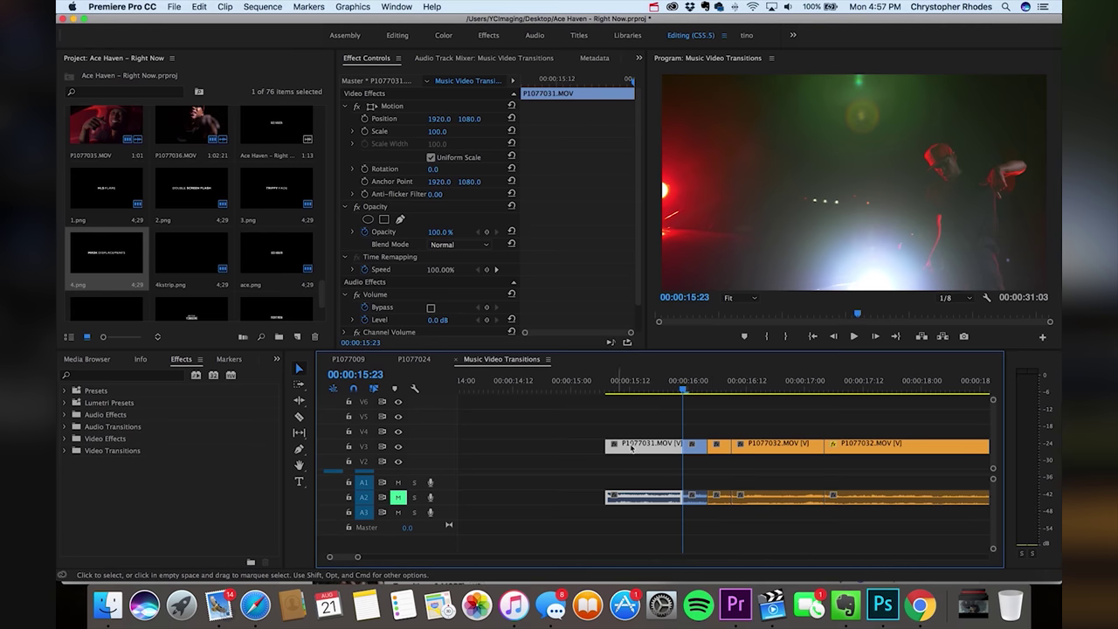
Step: Find the Echo video effect and apply it to the five-frame end piece of P1077031.MOV
left_click(166, 375)
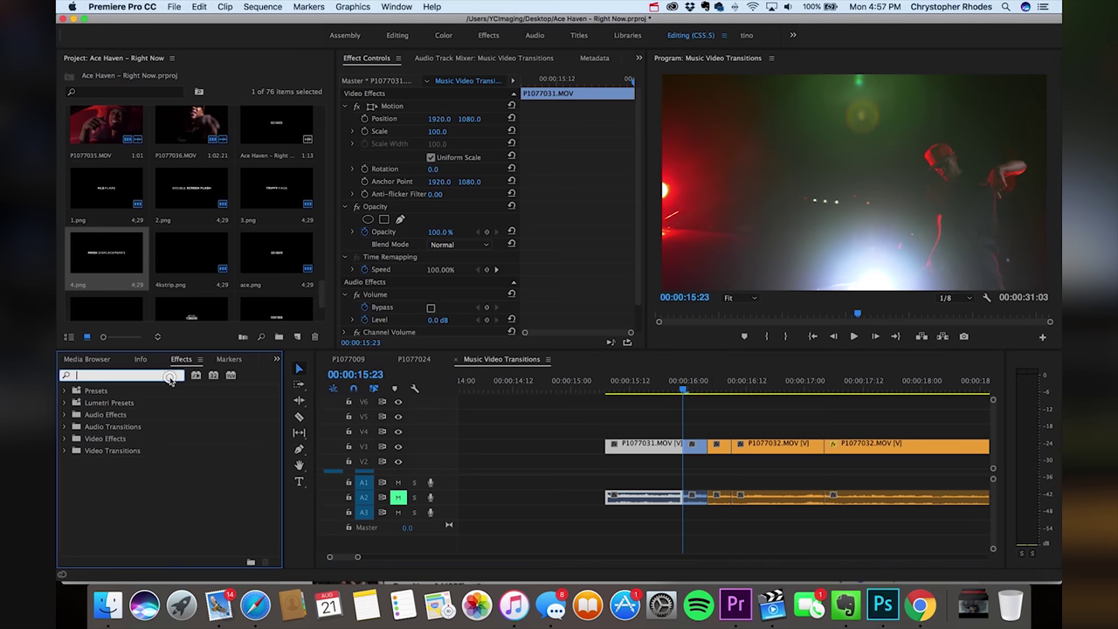
type("echo")
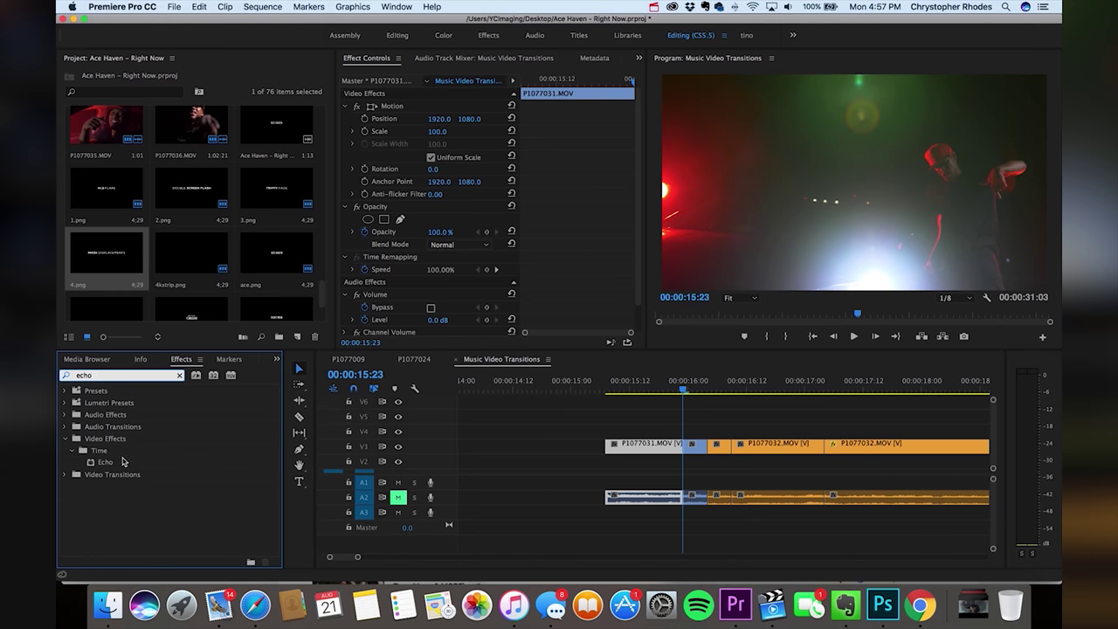
left_click_drag(105, 462, 699, 447)
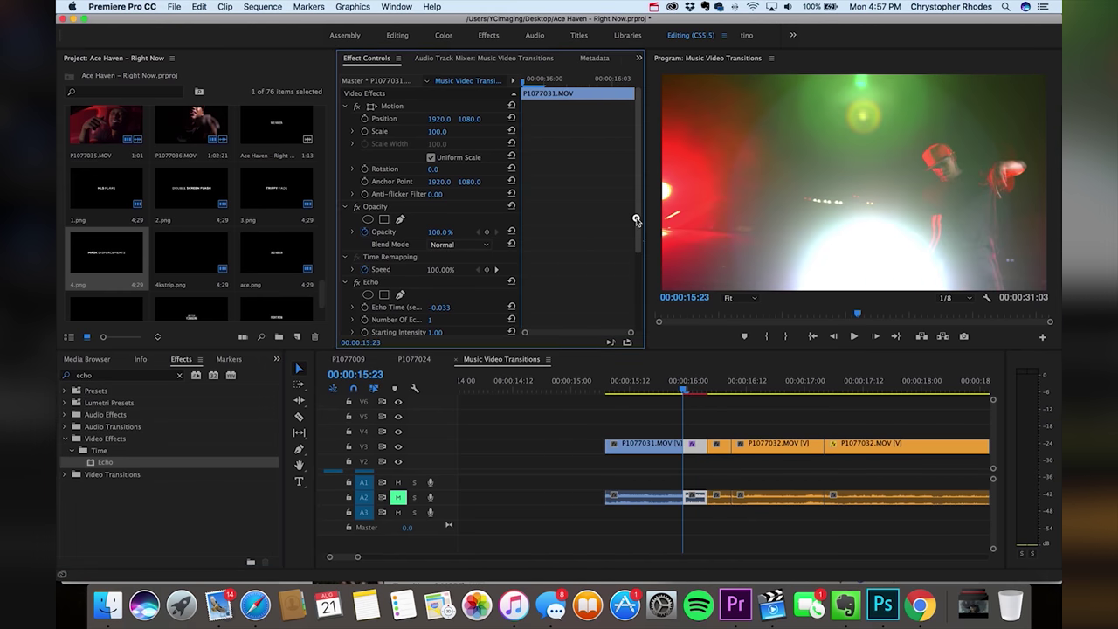
Step: Set the Echo effect's number of echoes to 2 on the short P1077031.MOV piece, then deselect it
scroll(636, 245, "down", 3)
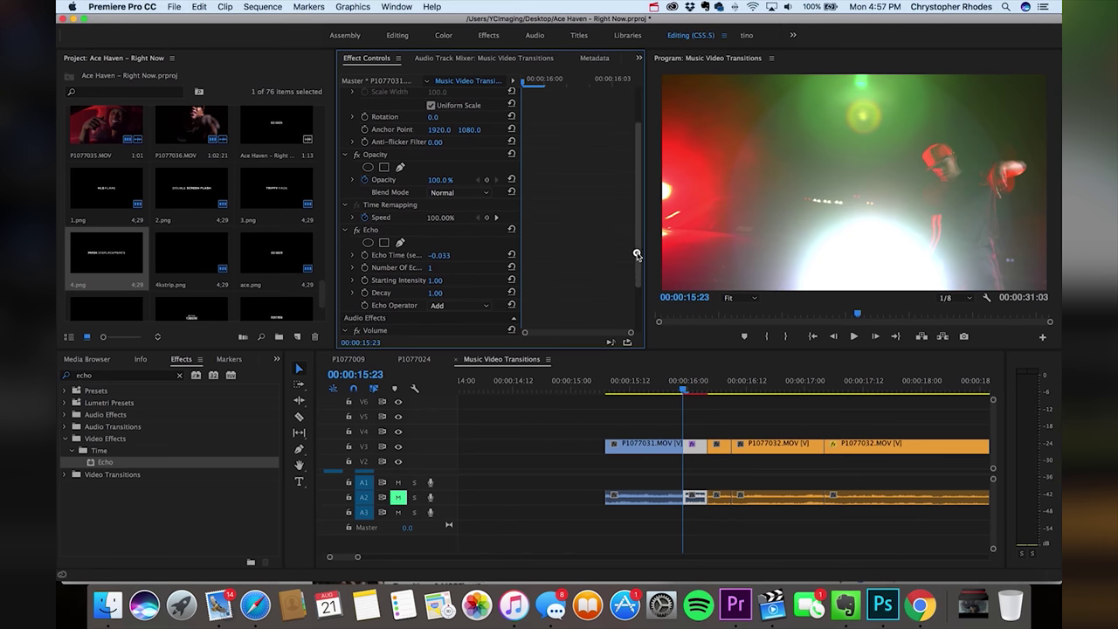
left_click(429, 268)
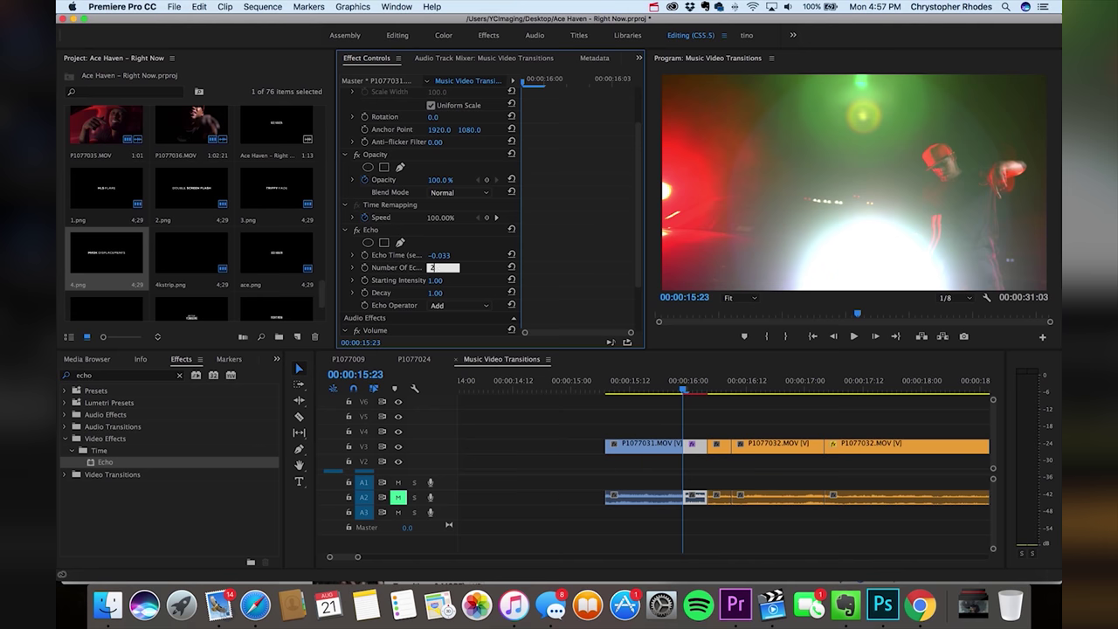
type("2")
key("Return")
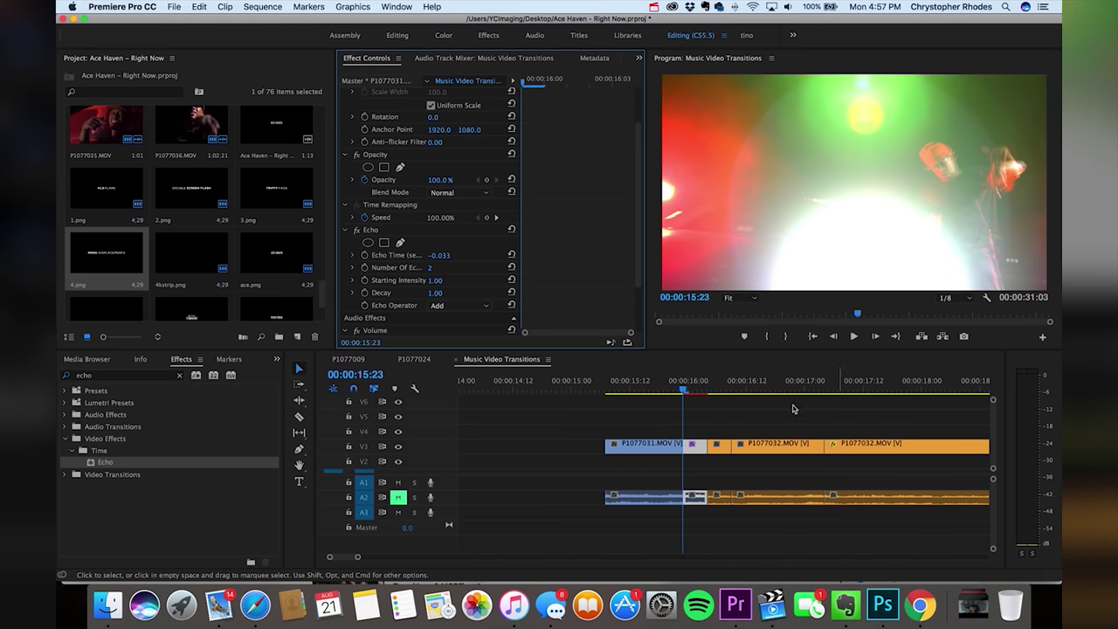
mouse_move(686, 392)
left_mouse_down()
mouse_move(700, 392)
mouse_move(686, 392)
left_mouse_up()
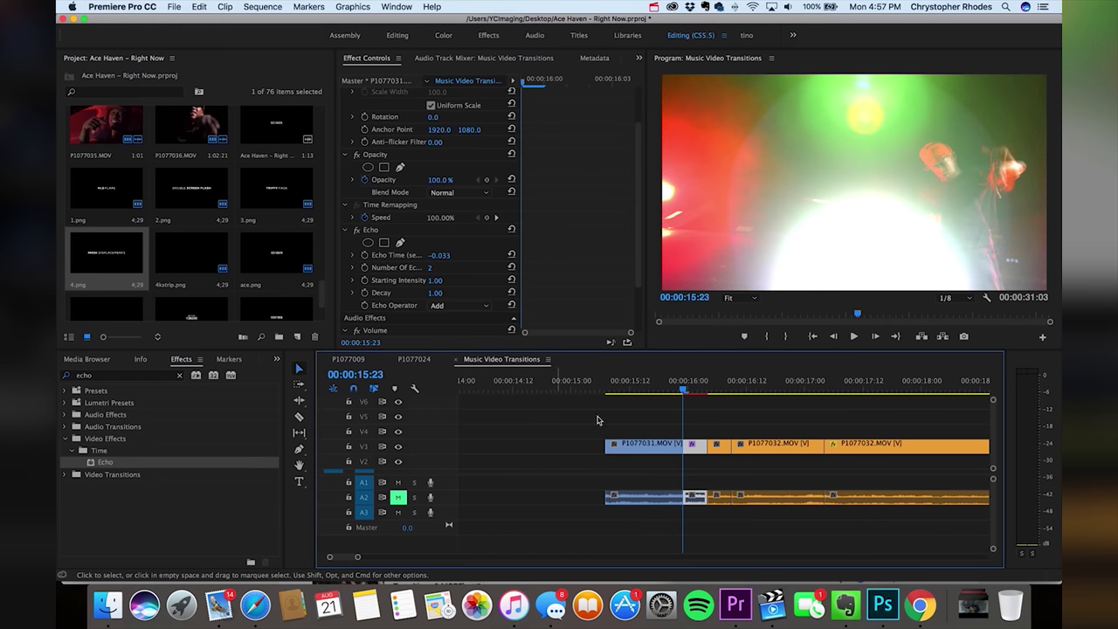
left_click(646, 411)
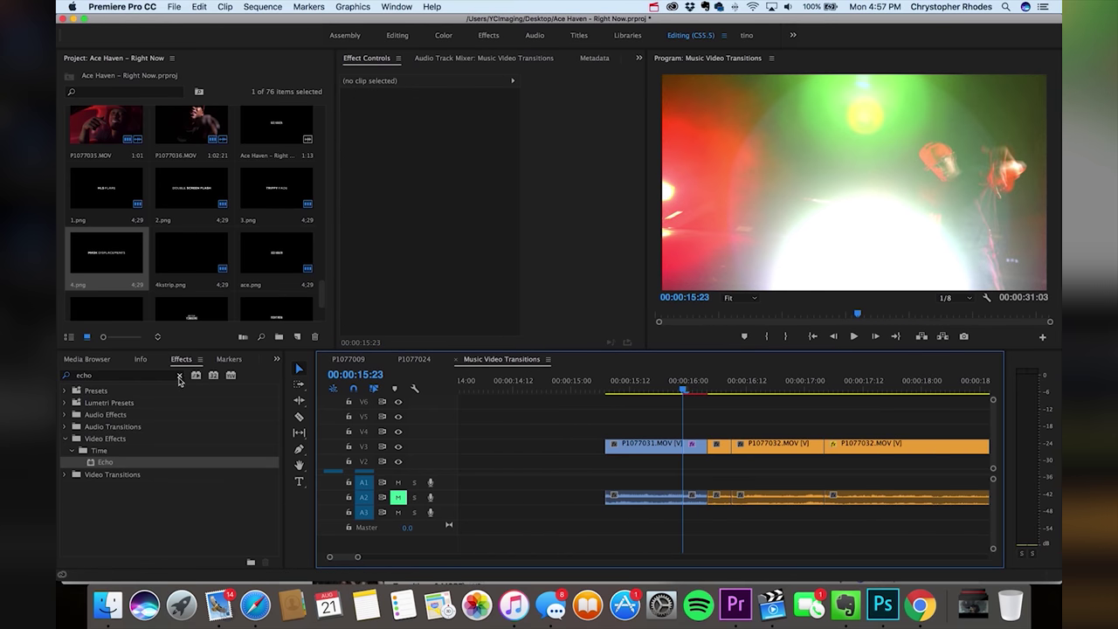
Step: Search the effects for "hls" and apply Color Balance (HLS) to the short P1077031.MOV piece
left_click(179, 375)
left_click(145, 376)
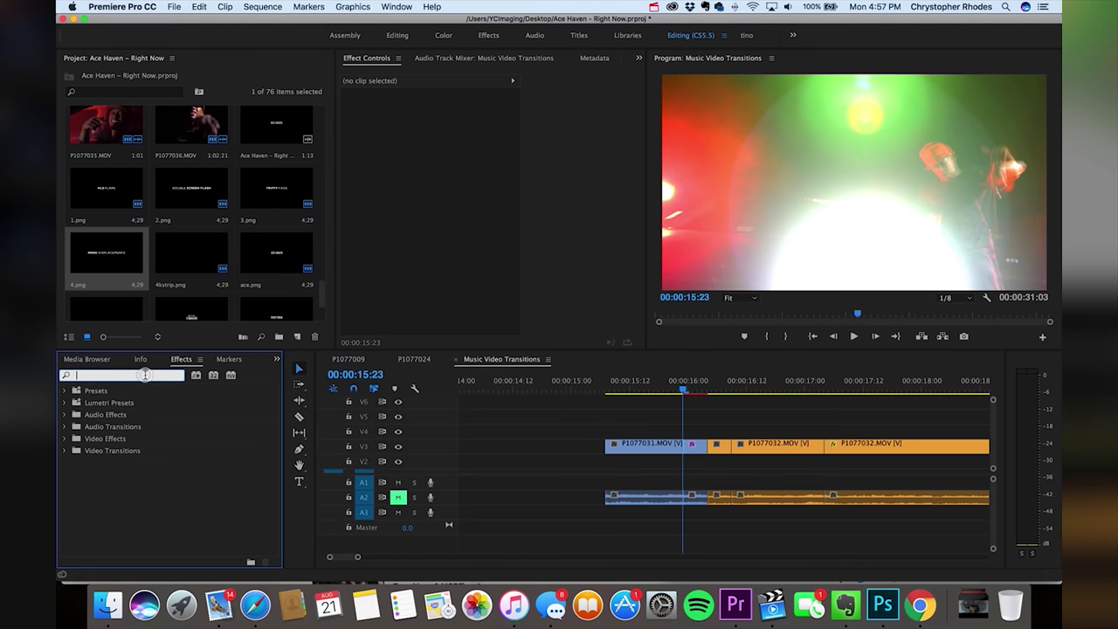
type("hls")
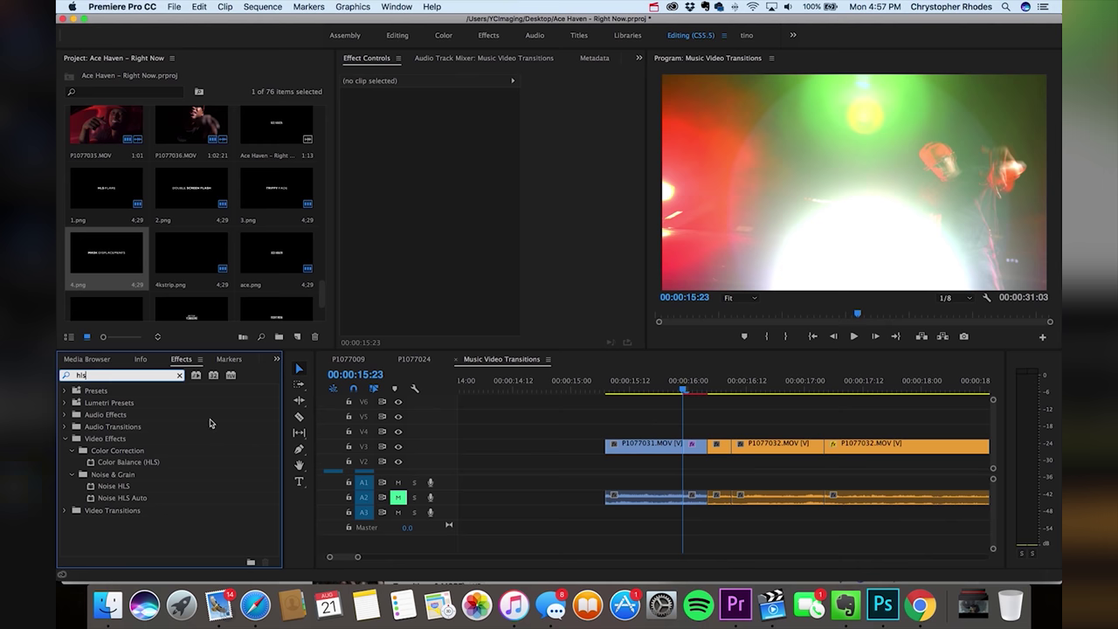
left_click_drag(146, 468, 693, 445)
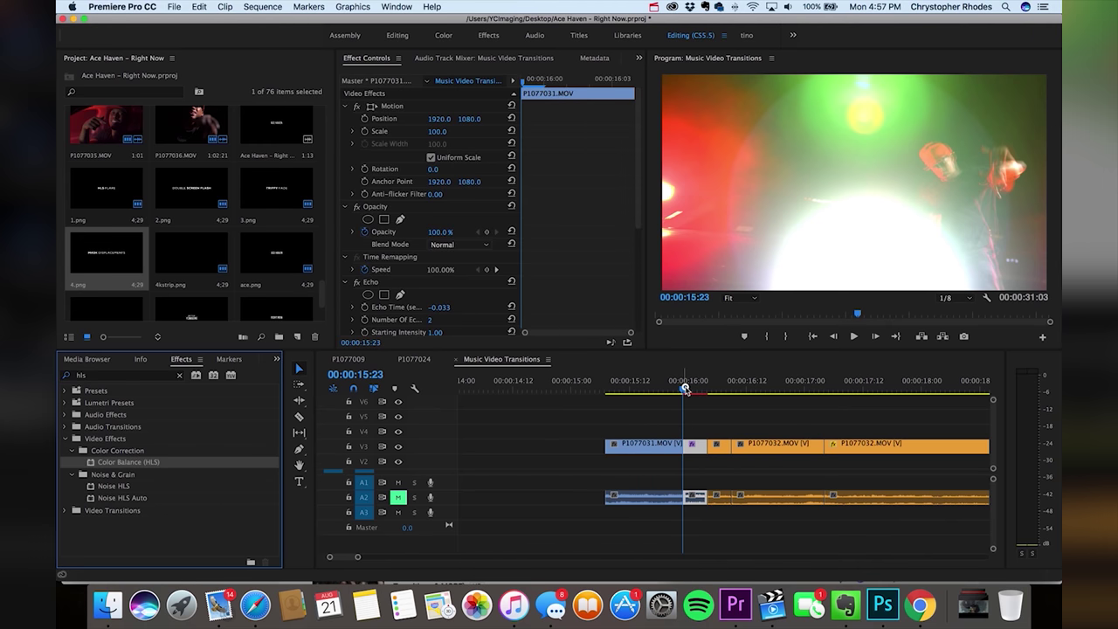
Step: Turn on Hue keyframing for Color Balance (HLS) at the start of the short piece, 00:00:15:23
mouse_move(684, 387)
left_mouse_down()
mouse_move(698, 387)
mouse_move(684, 387)
left_mouse_up()
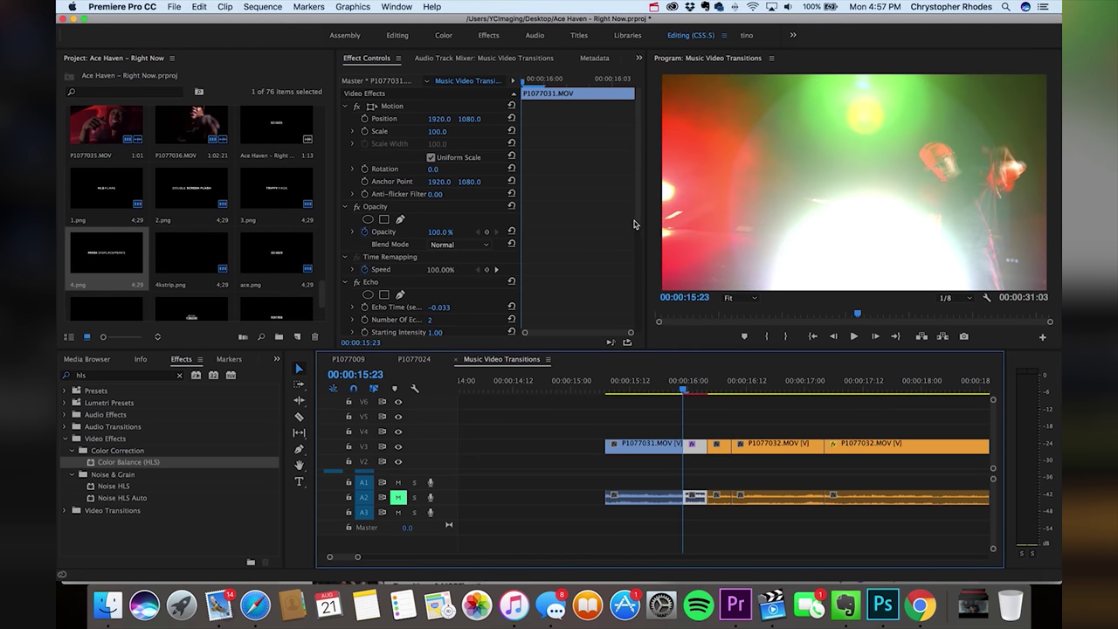
left_click_drag(636, 212, 574, 279)
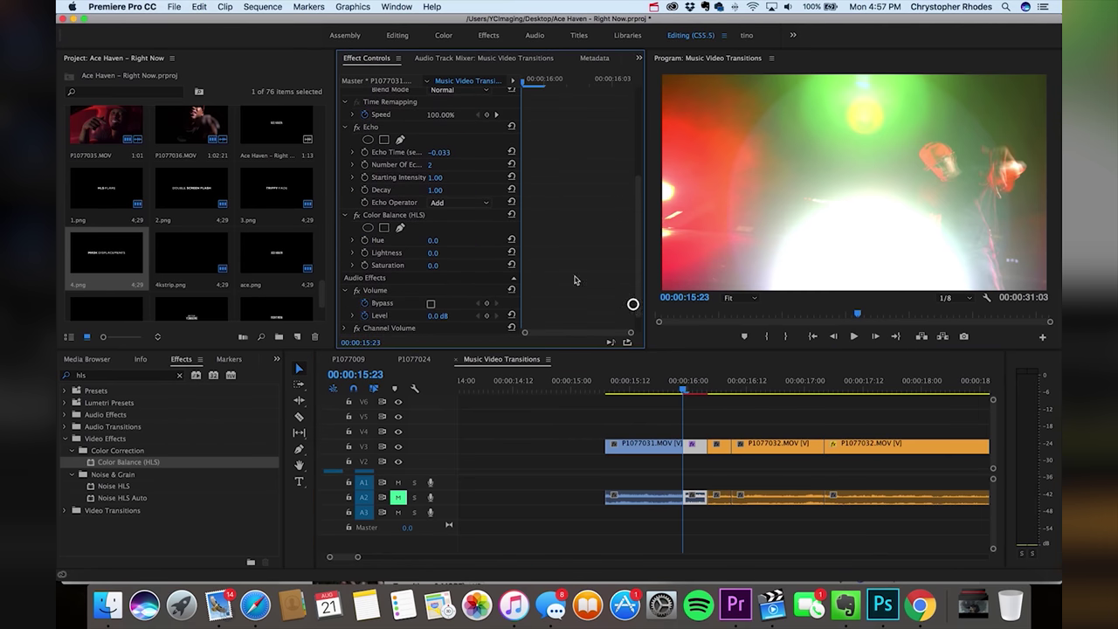
left_click(364, 240)
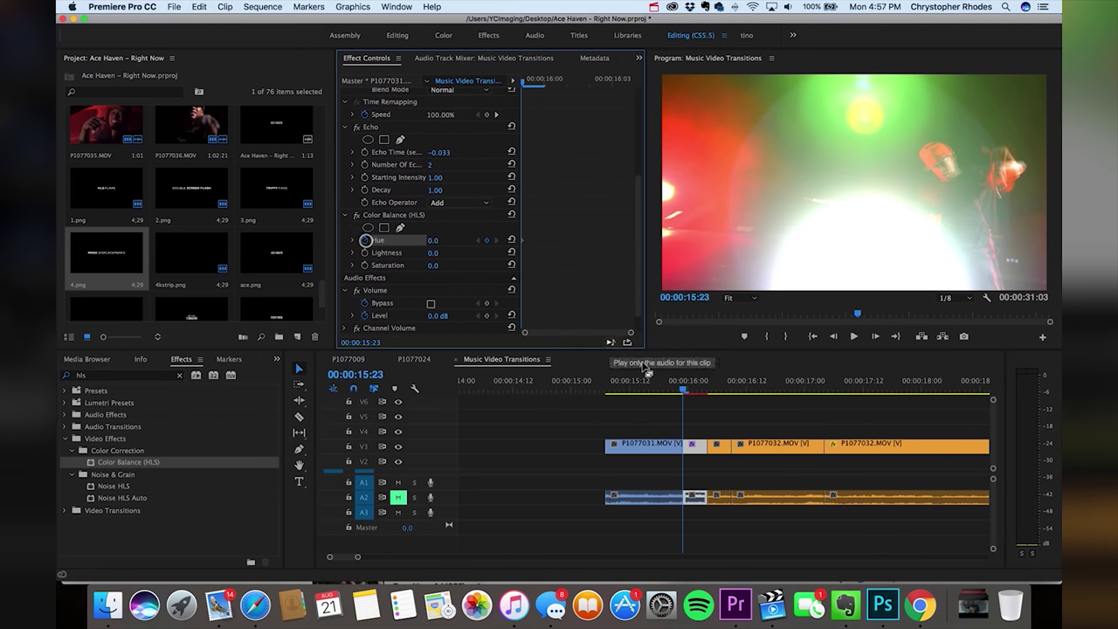
Step: Add a second Hue keyframe at the end of the short P1077031.MOV piece, 00:00:16:04, and increase its hue angle
left_click_drag(687, 390, 707, 388)
left_click(699, 451)
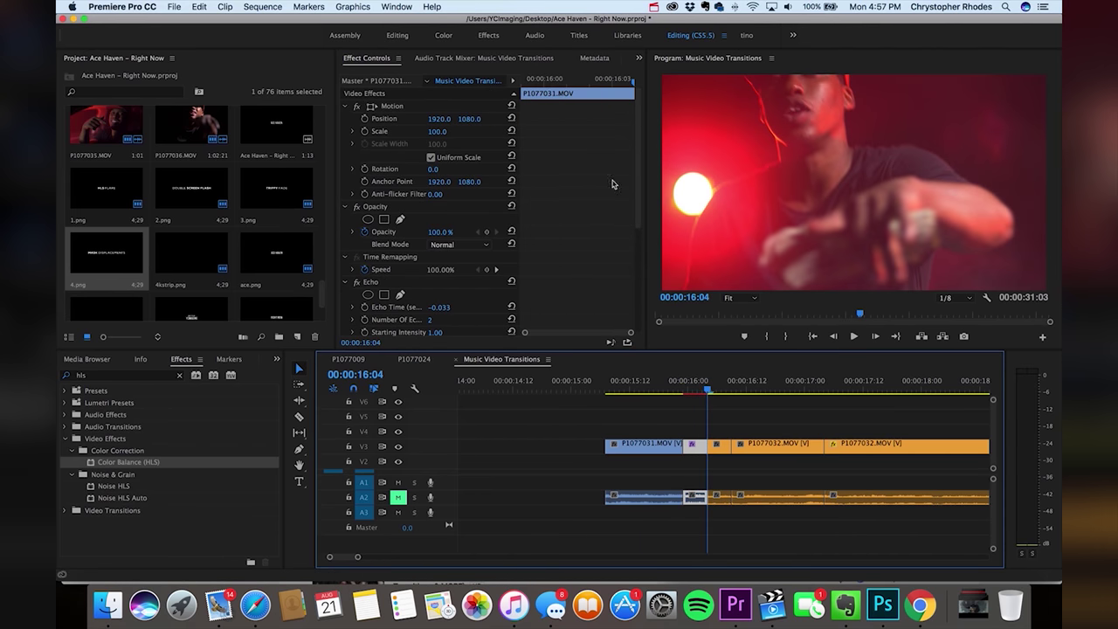
scroll(638, 248, "down", 5)
scroll(638, 256, "down", 2)
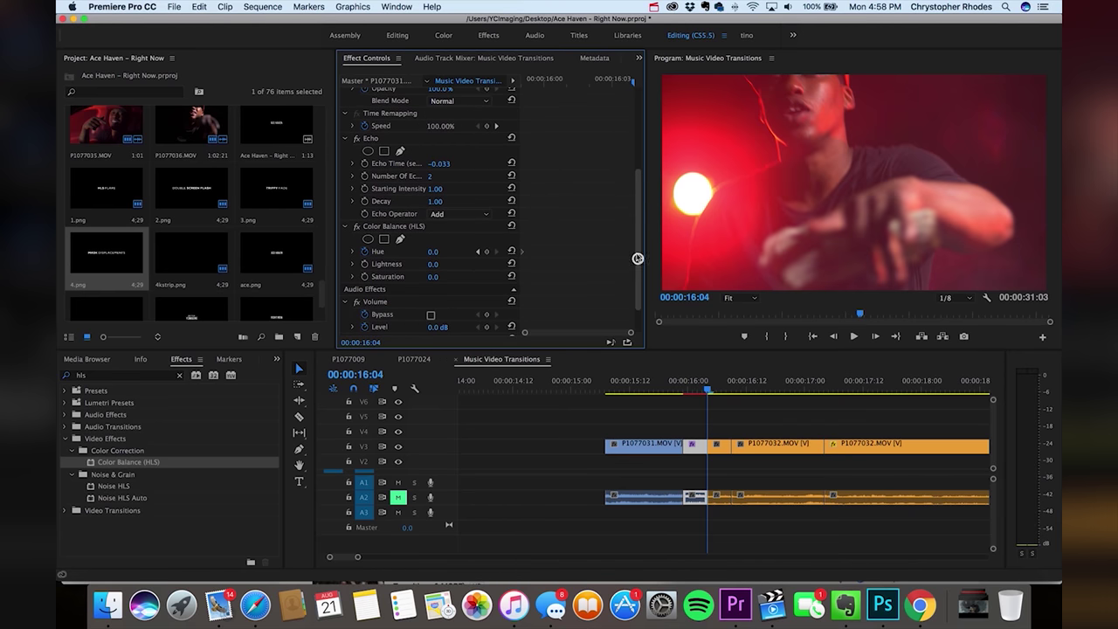
left_click(486, 253)
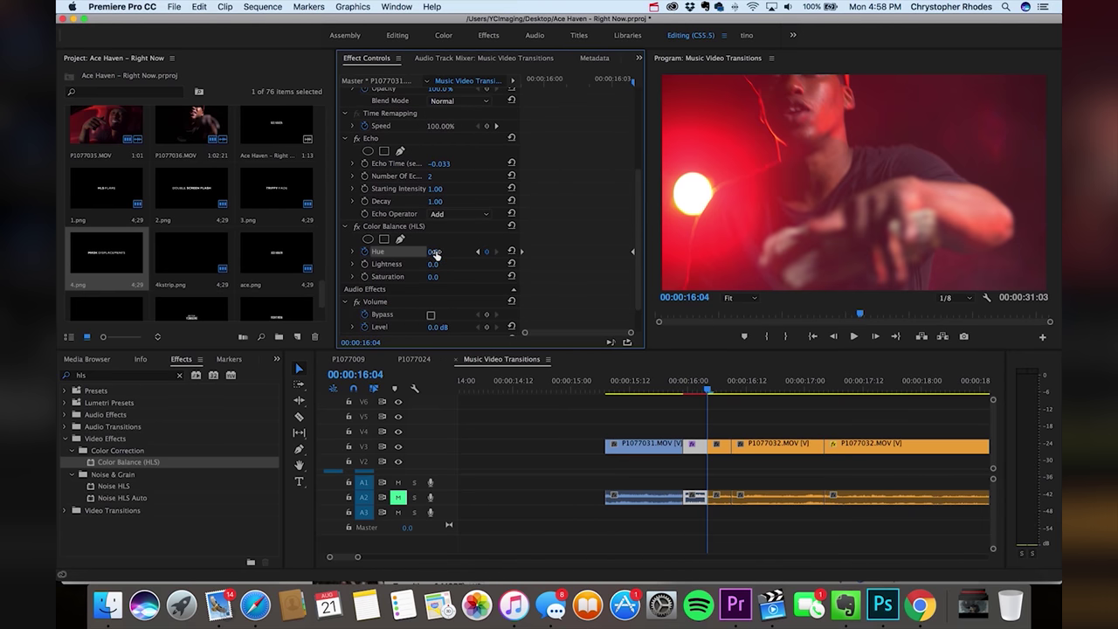
left_click_drag(434, 252, 435, 251)
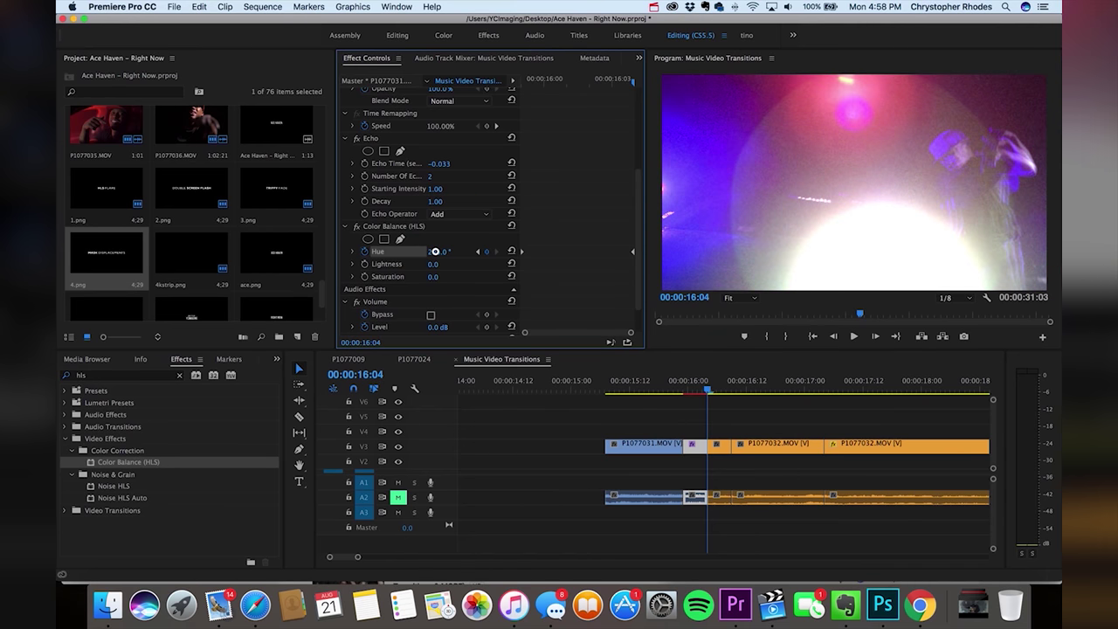
Step: Play and scrub through the short P1077031.MOV piece to preview the echo and hue shift across the cut
left_click(741, 424)
left_click(667, 384)
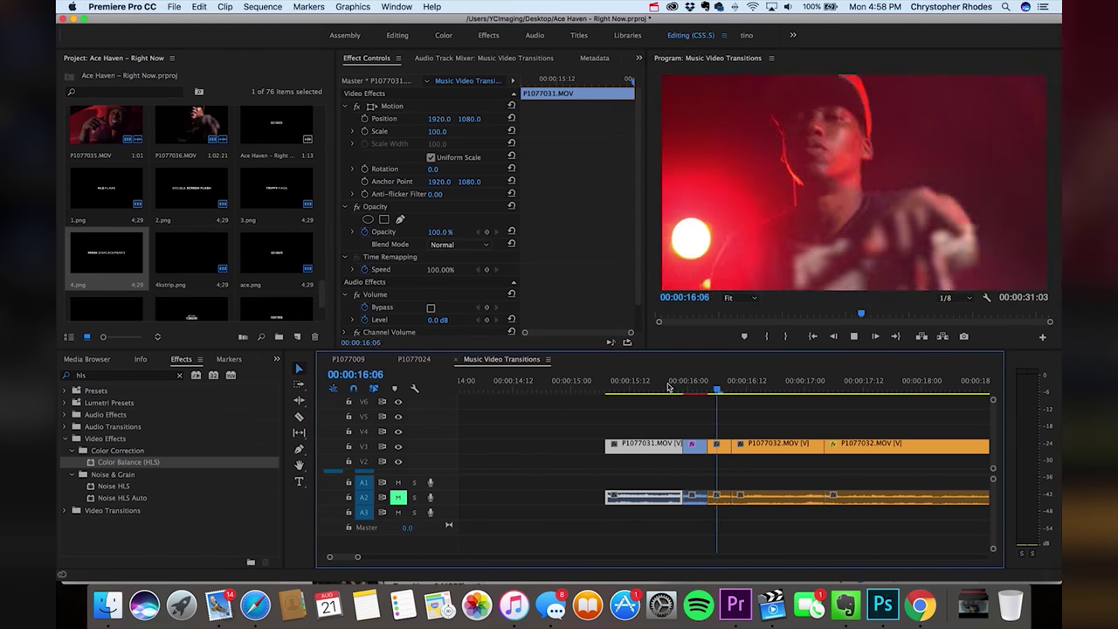
left_click(675, 385)
key("space")
mouse_move(675, 386)
left_mouse_down()
mouse_move(713, 385)
mouse_move(694, 386)
left_mouse_up()
left_click(724, 411)
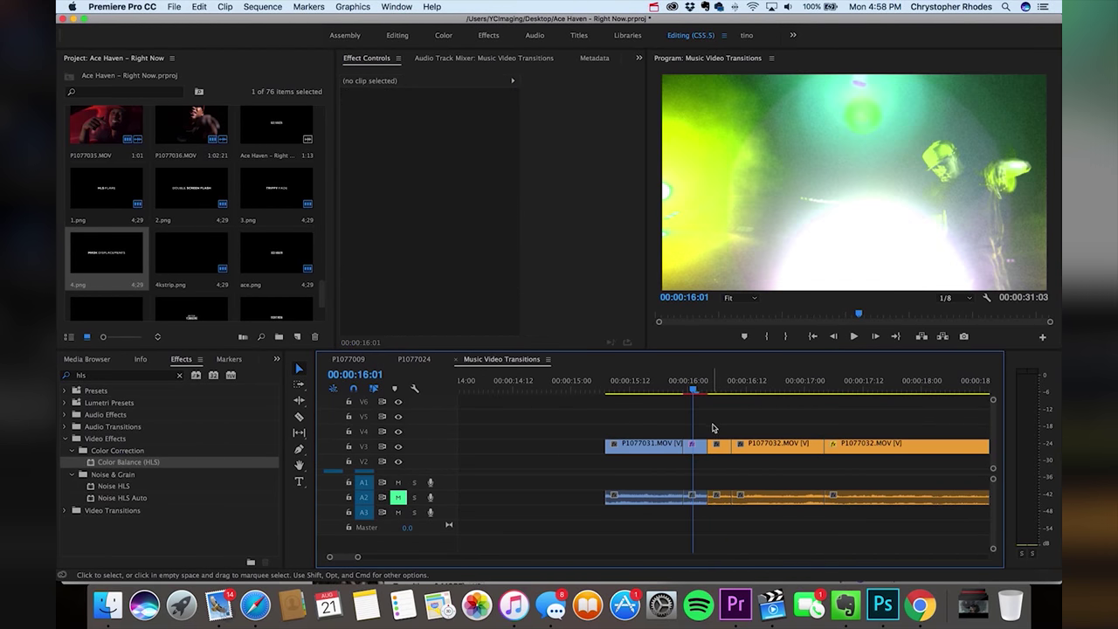
Step: Copy the Echo effect from the short P1077031.MOV piece before the cut
left_click(698, 449)
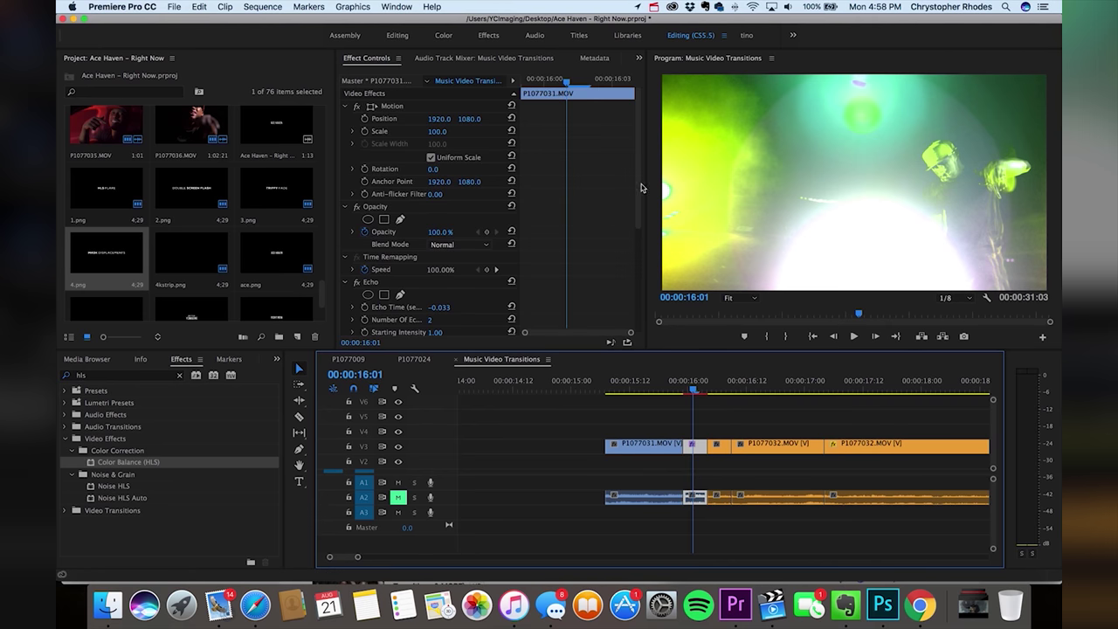
left_click_drag(641, 187, 637, 219)
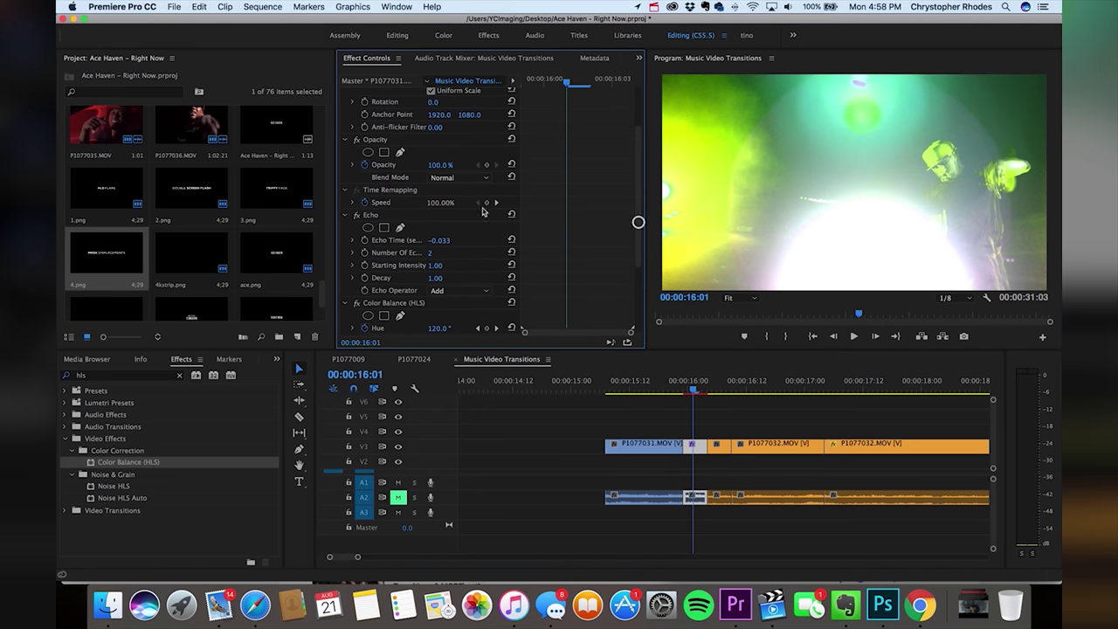
left_click(374, 217)
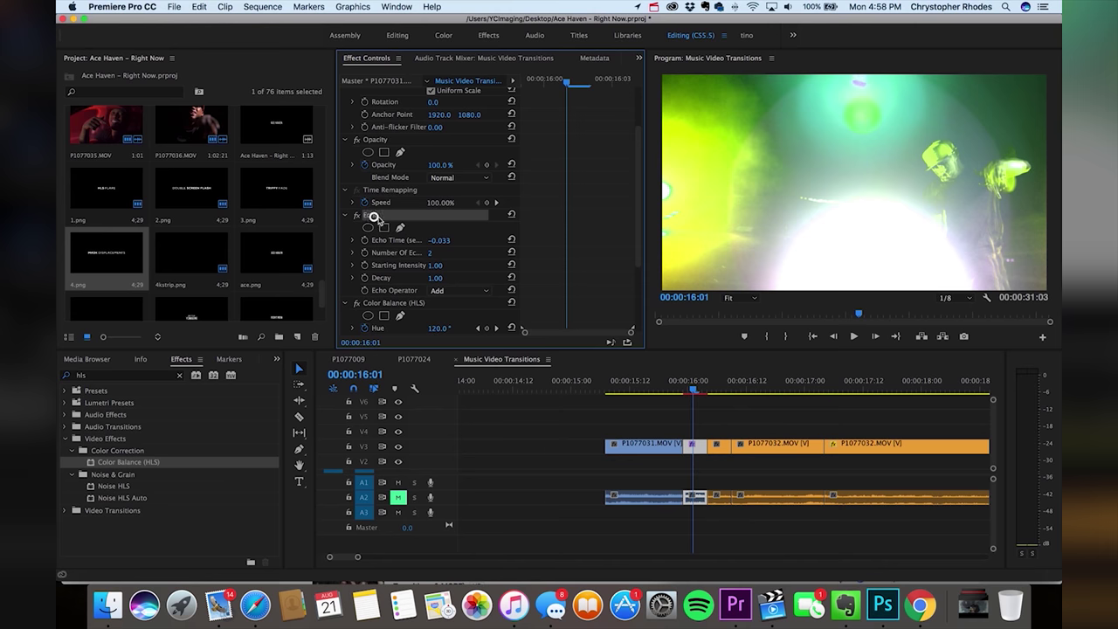
left_click(199, 6)
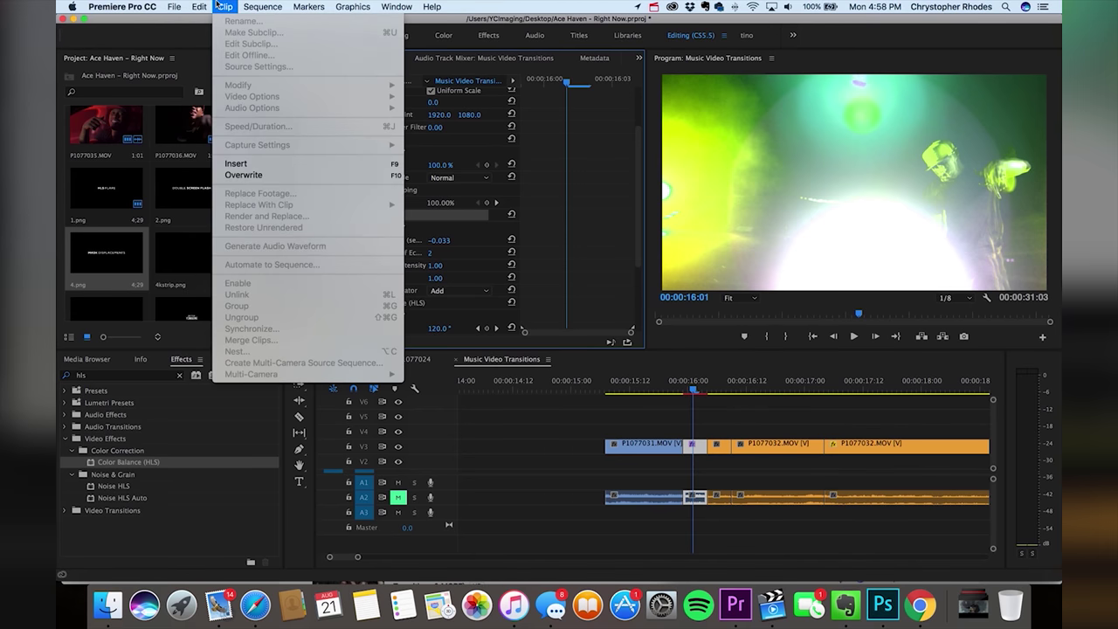
left_click(206, 62)
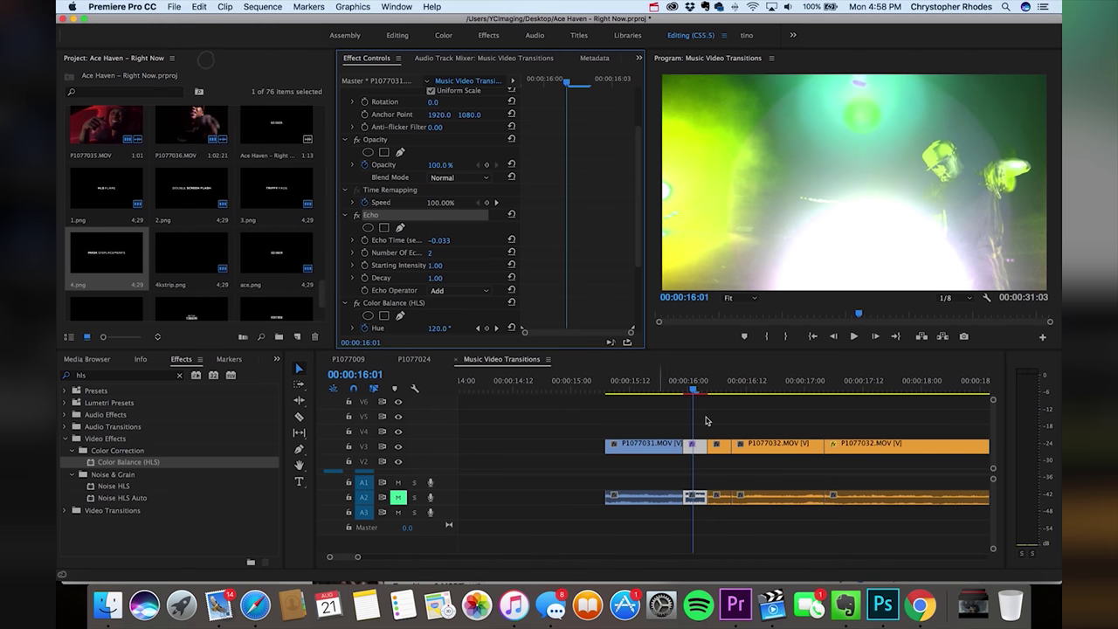
Step: Paste the Echo effect onto the short P1077032.MOV piece after the cut and apply Color Balance (HLS) to it
left_click(718, 445)
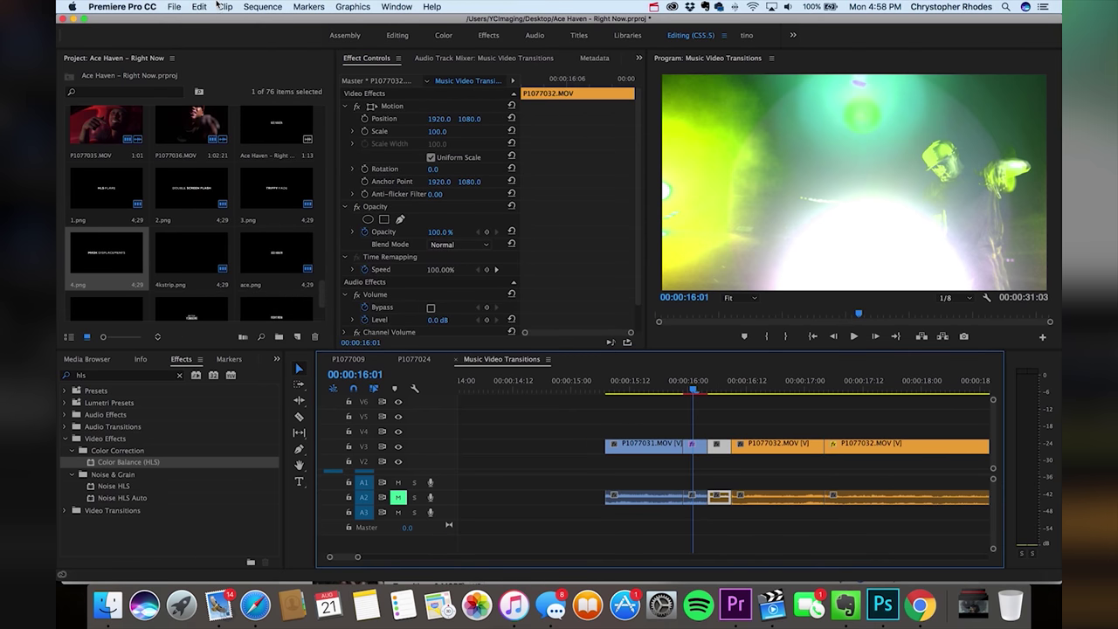
left_click(220, 6)
left_click(226, 75)
mouse_move(698, 390)
left_mouse_down()
mouse_move(723, 390)
mouse_move(708, 390)
left_mouse_up()
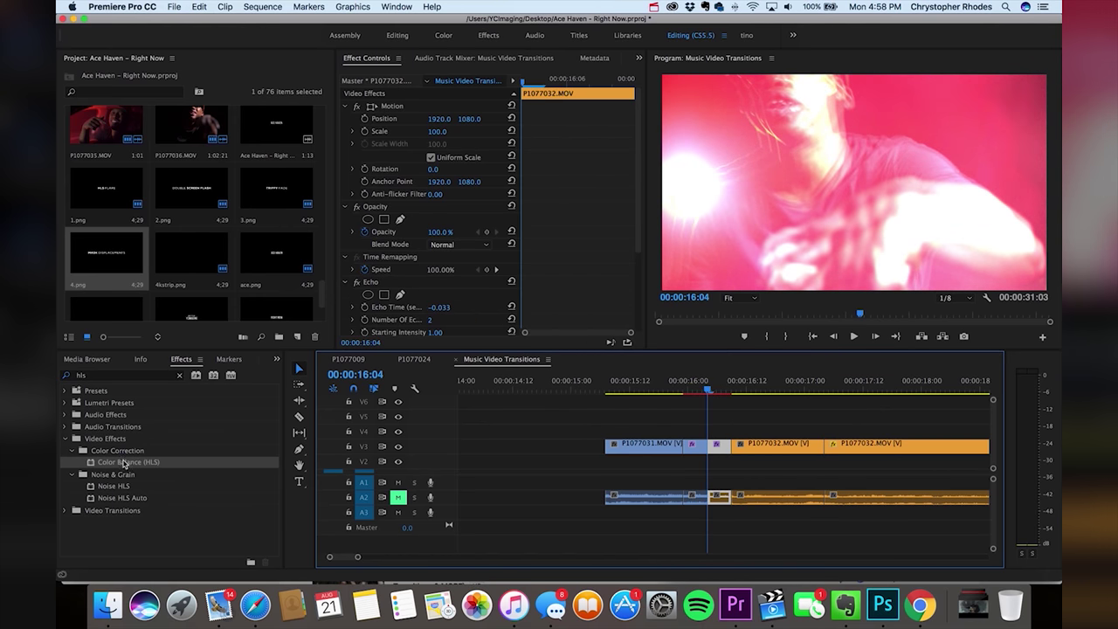
left_click(736, 410)
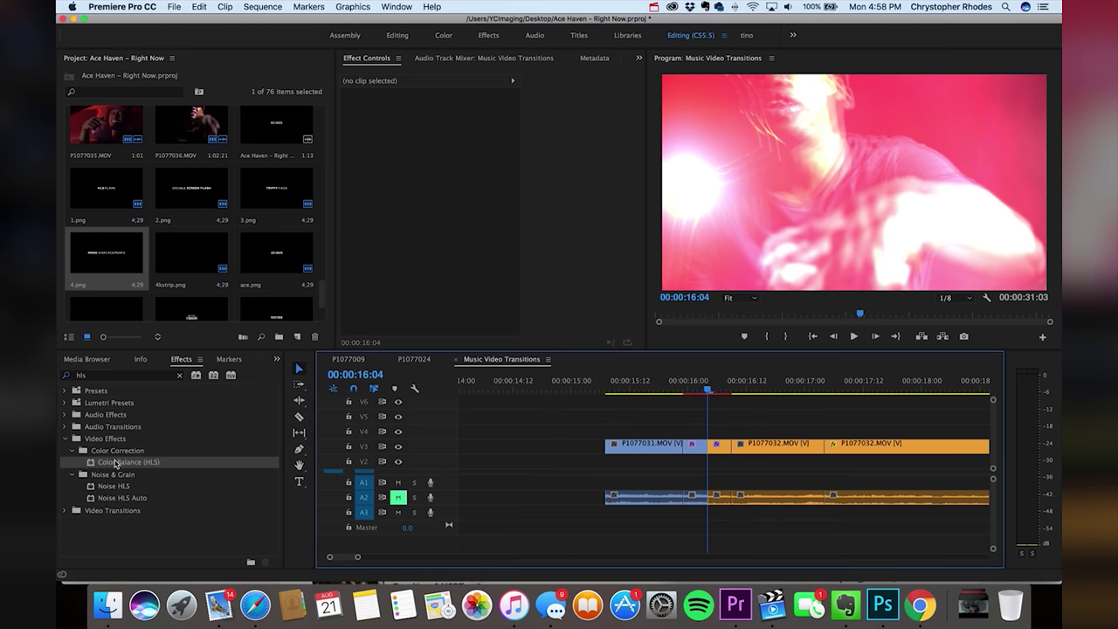
left_click_drag(119, 464, 730, 428)
Step: Turn on Hue keyframing for Color Balance (HLS) at the start of the short P1077032.MOV piece, 00:00:16:04
left_click(712, 390)
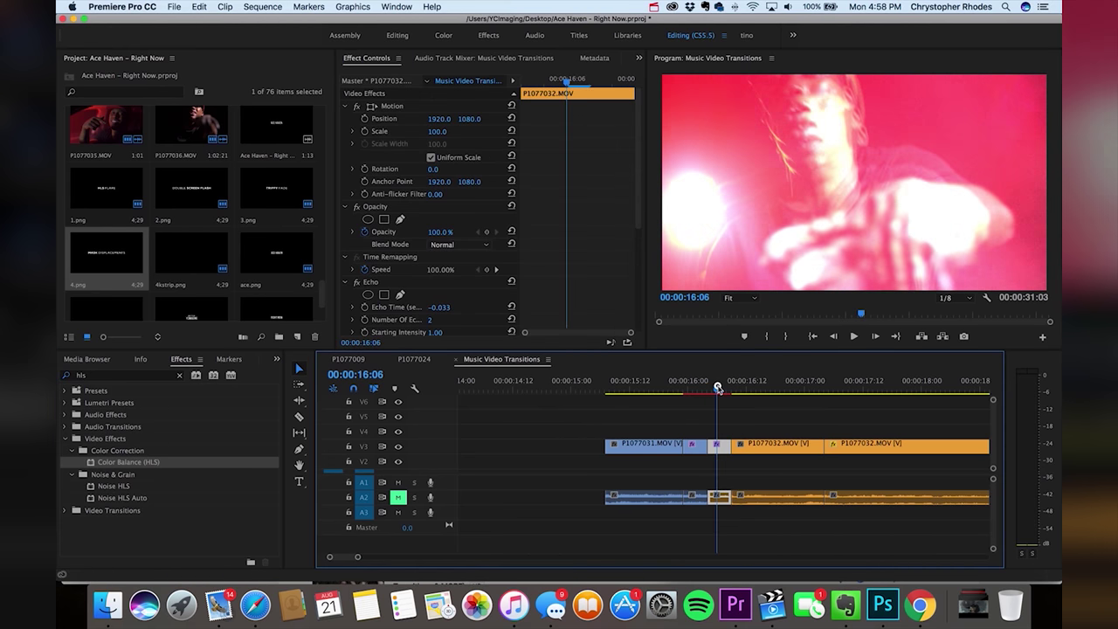
left_click_drag(711, 389, 707, 390)
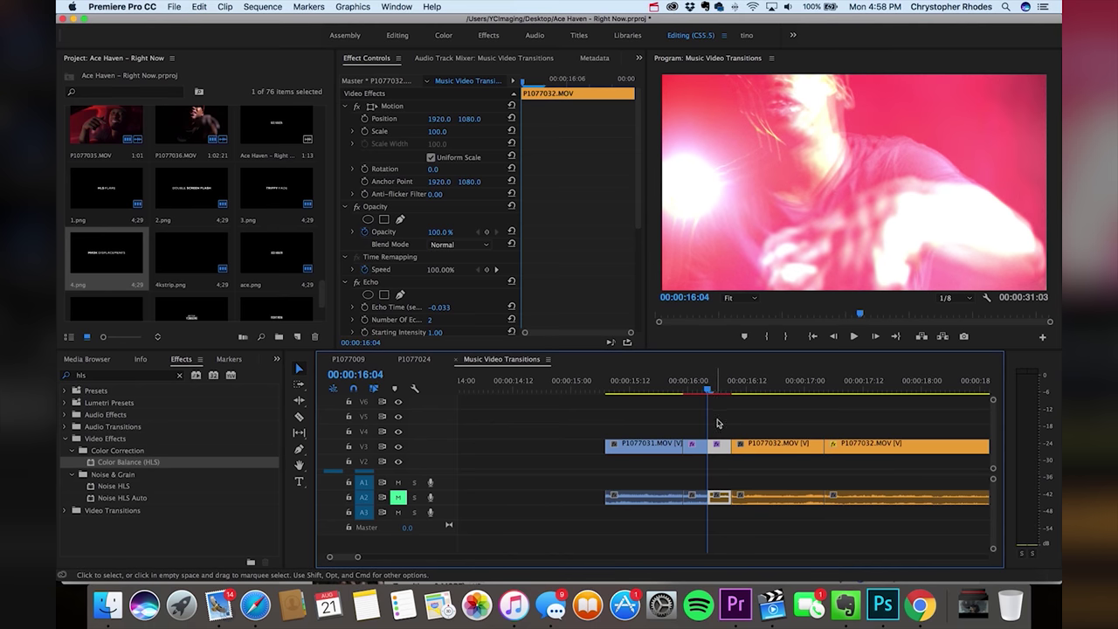
left_click(717, 421)
left_click(720, 445)
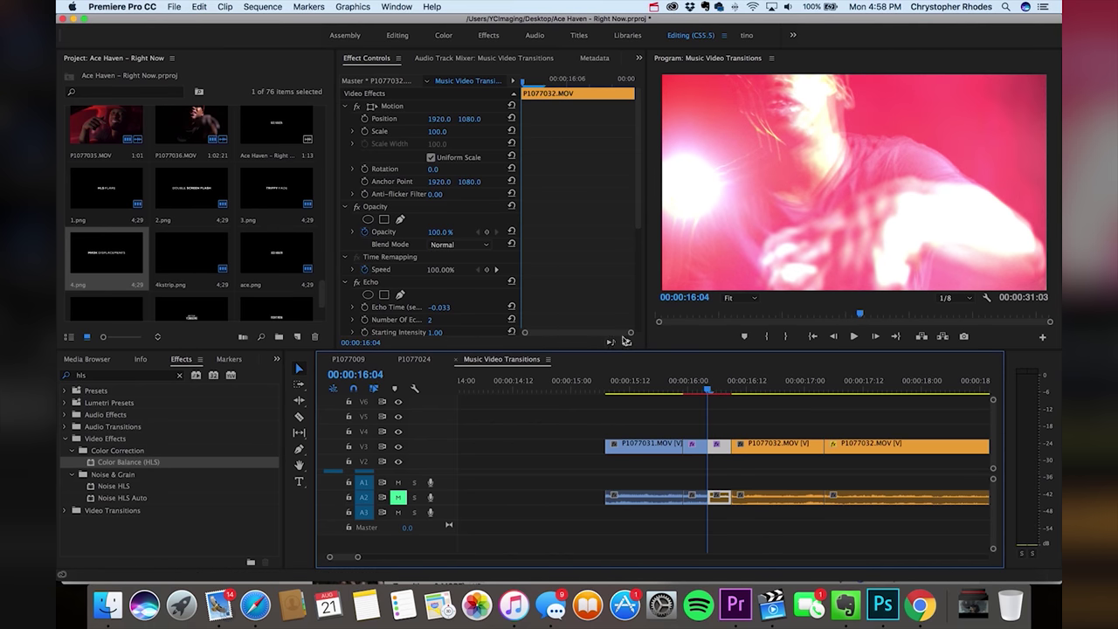
left_click_drag(636, 207, 645, 285)
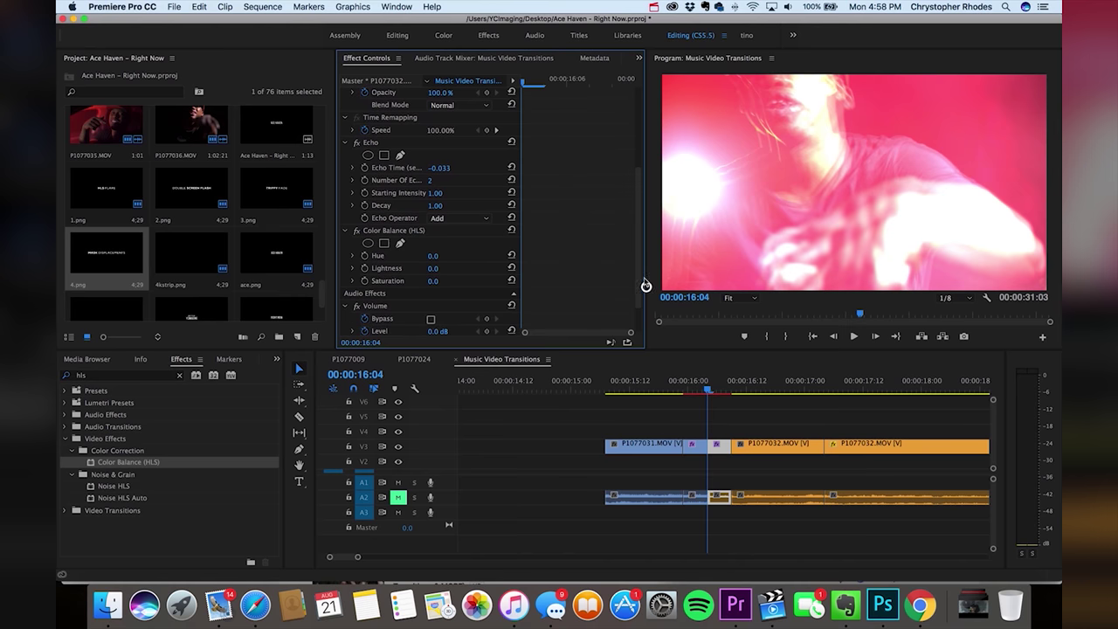
left_click(365, 256)
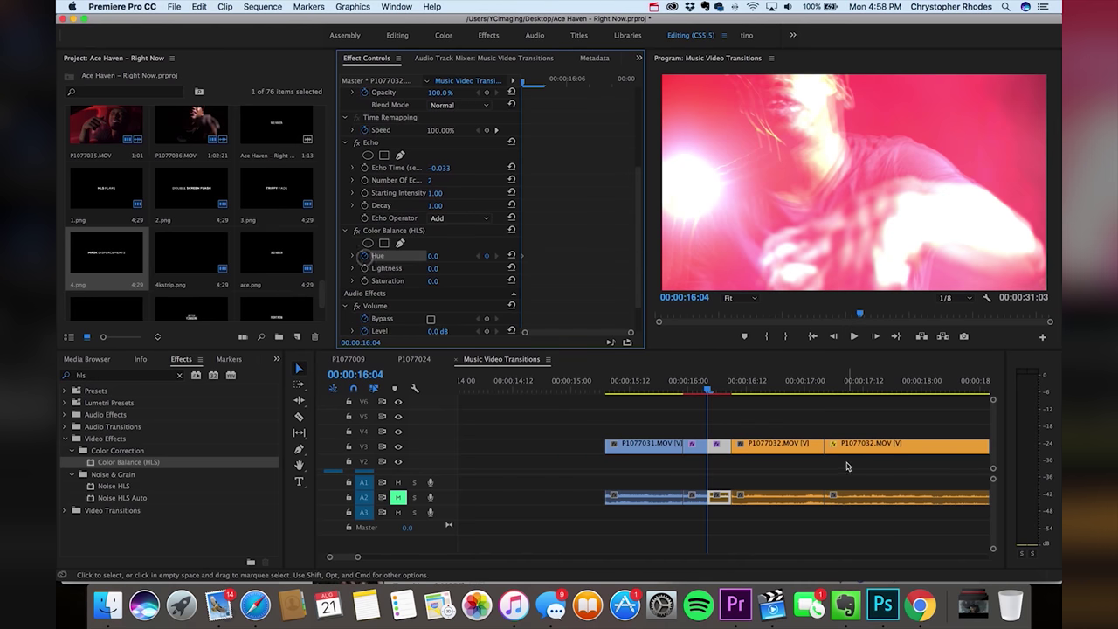
Step: Add a second Hue keyframe at the end of the short P1077032.MOV piece, 00:00:16:09, and increase the hue angle at its first keyframe
left_click(724, 387)
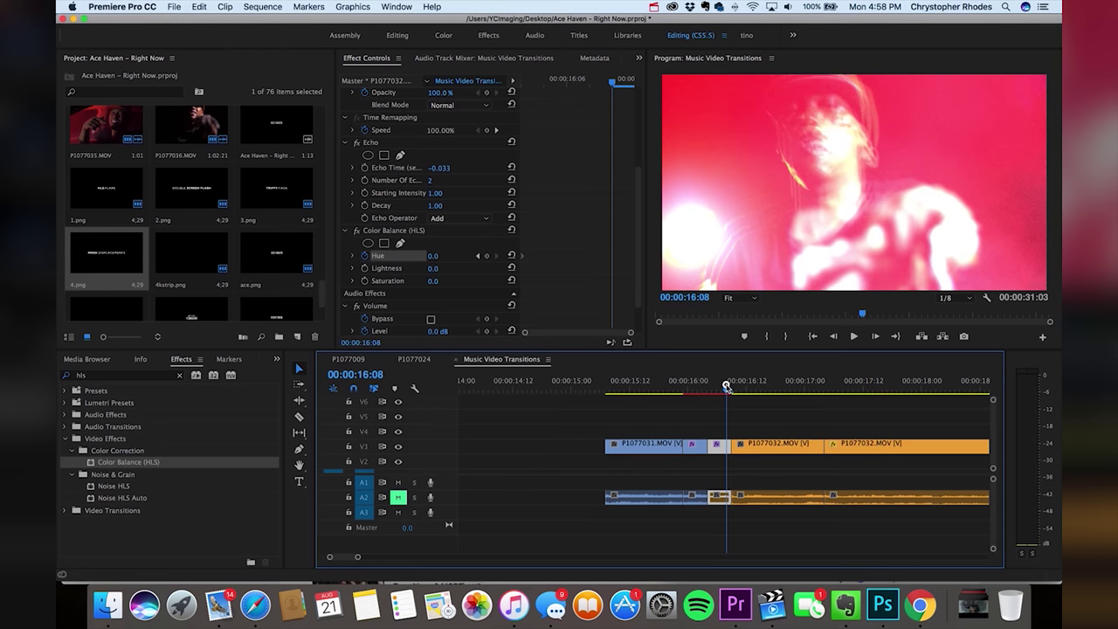
left_click(731, 387)
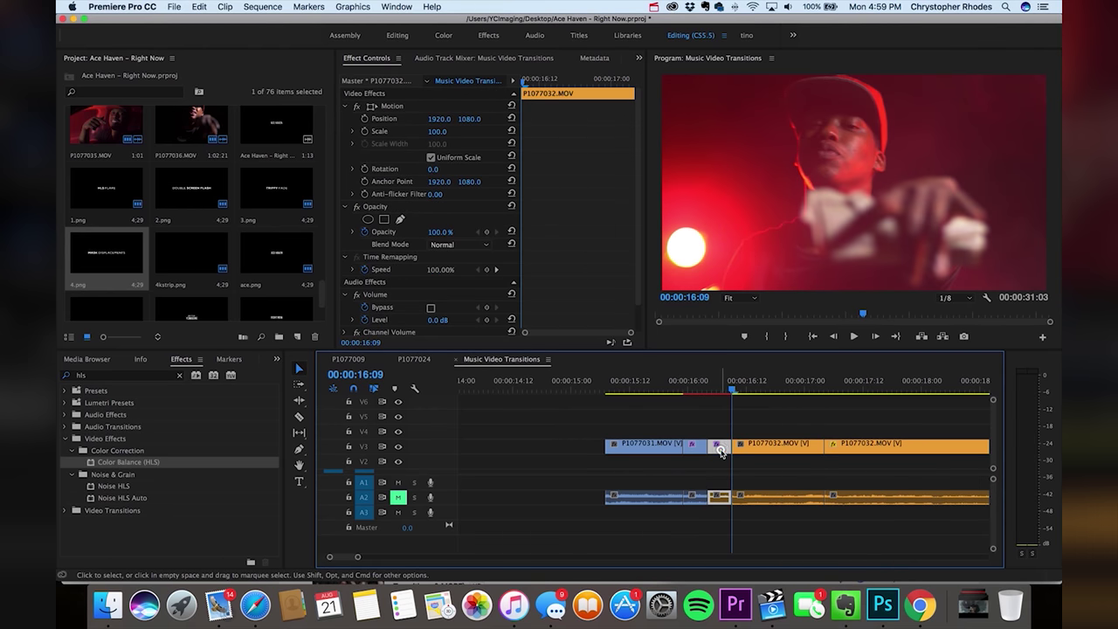
scroll(632, 212, "down", 5)
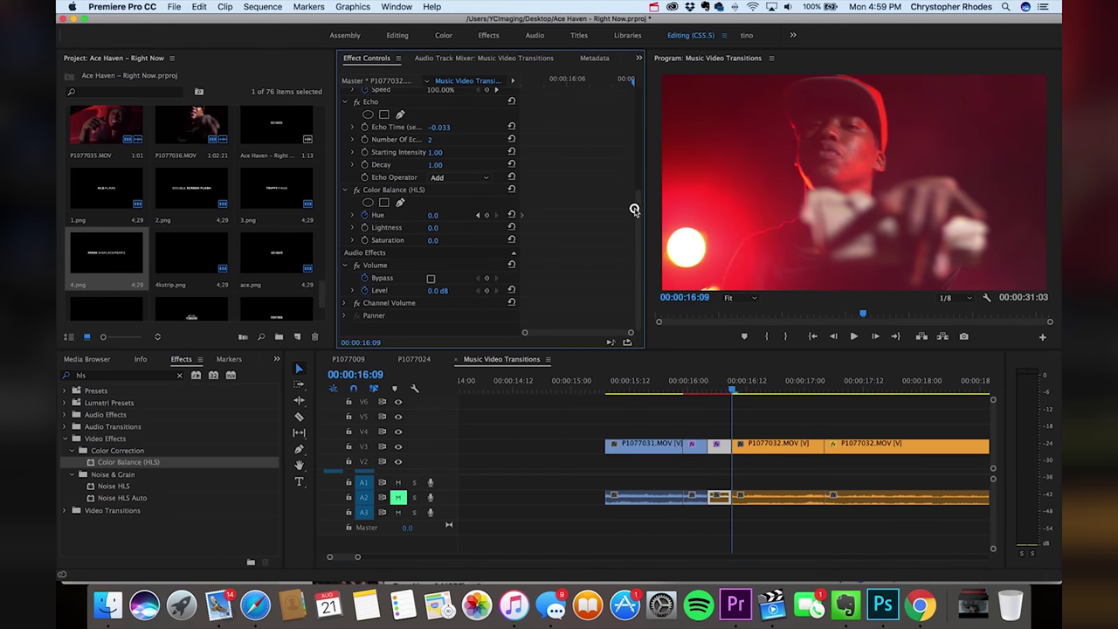
left_click(486, 215)
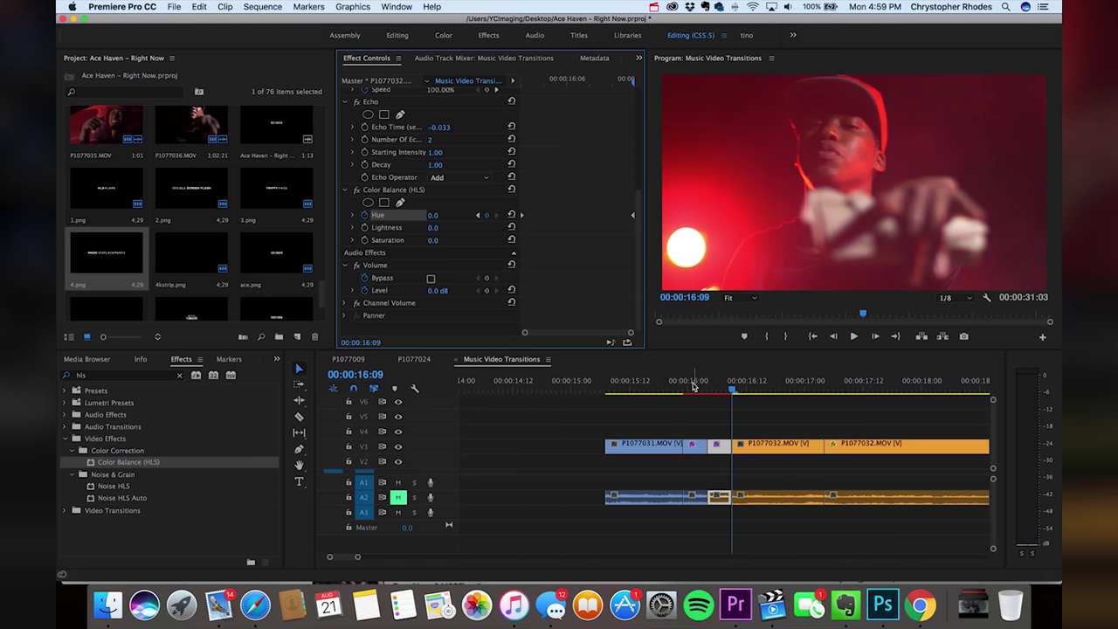
left_click(478, 219)
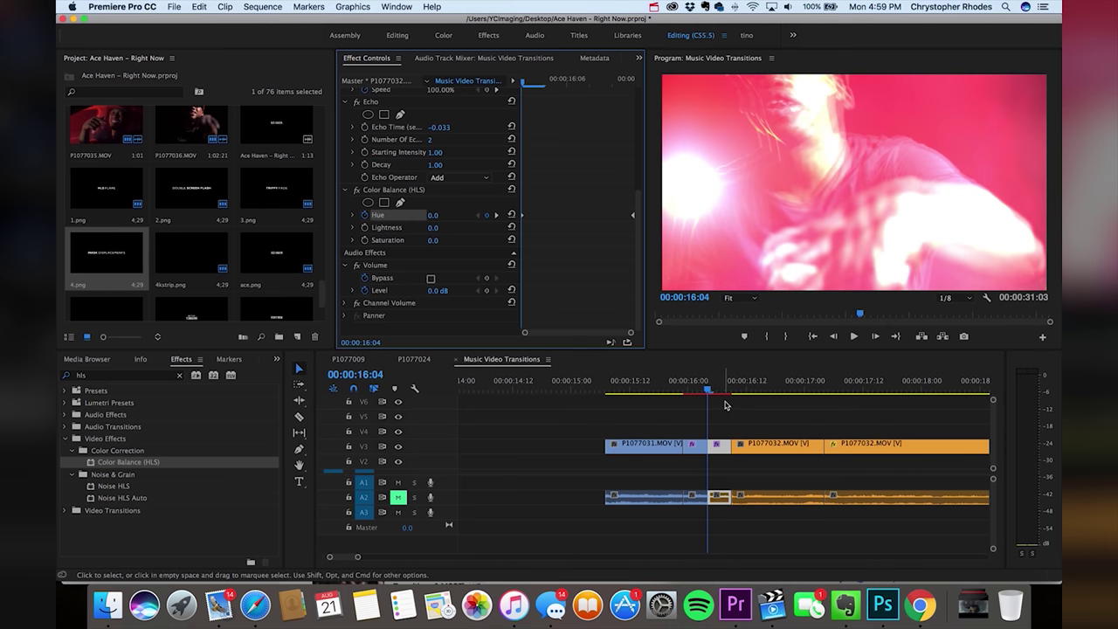
left_click_drag(429, 215, 432, 215)
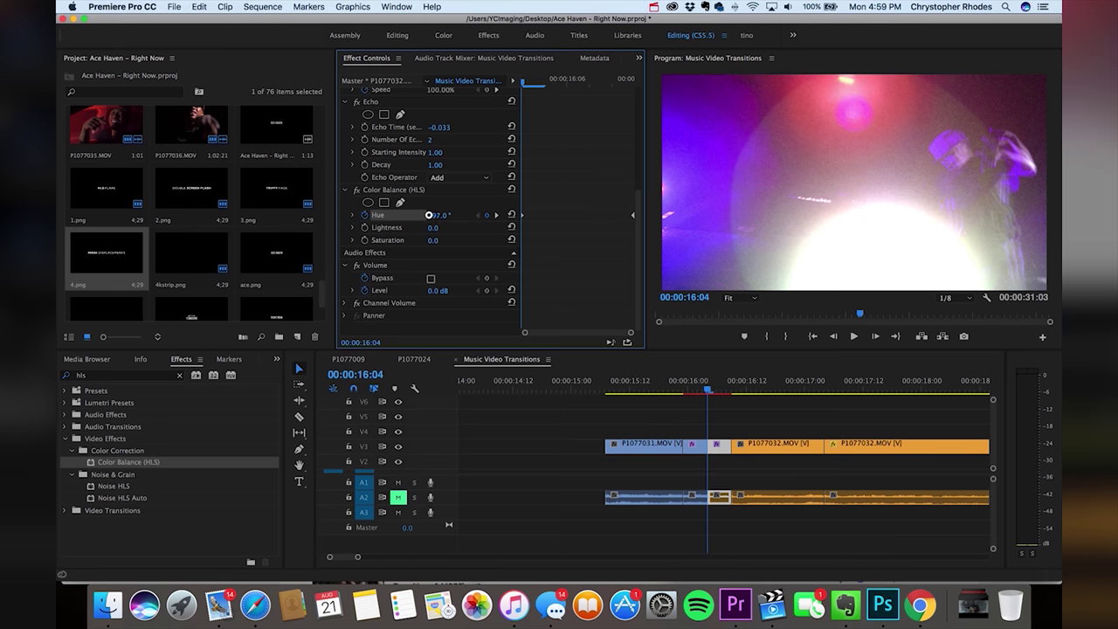
Step: Play the sequence from before the cut to preview the echo and hue shift across both short pieces
left_click(688, 390)
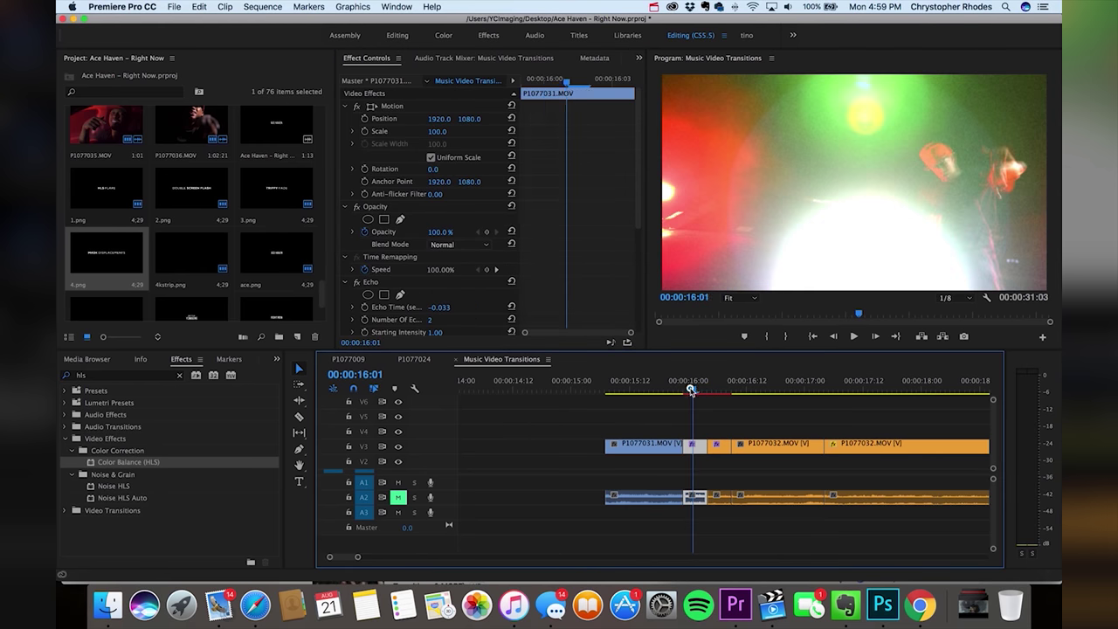
left_click_drag(687, 390, 640, 391)
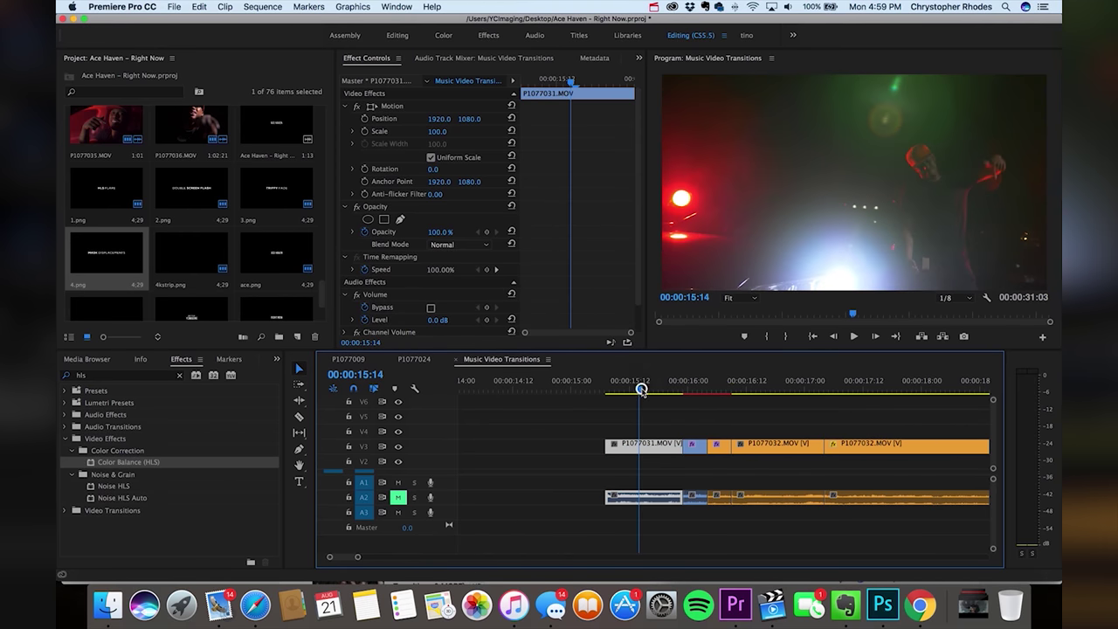
key("space")
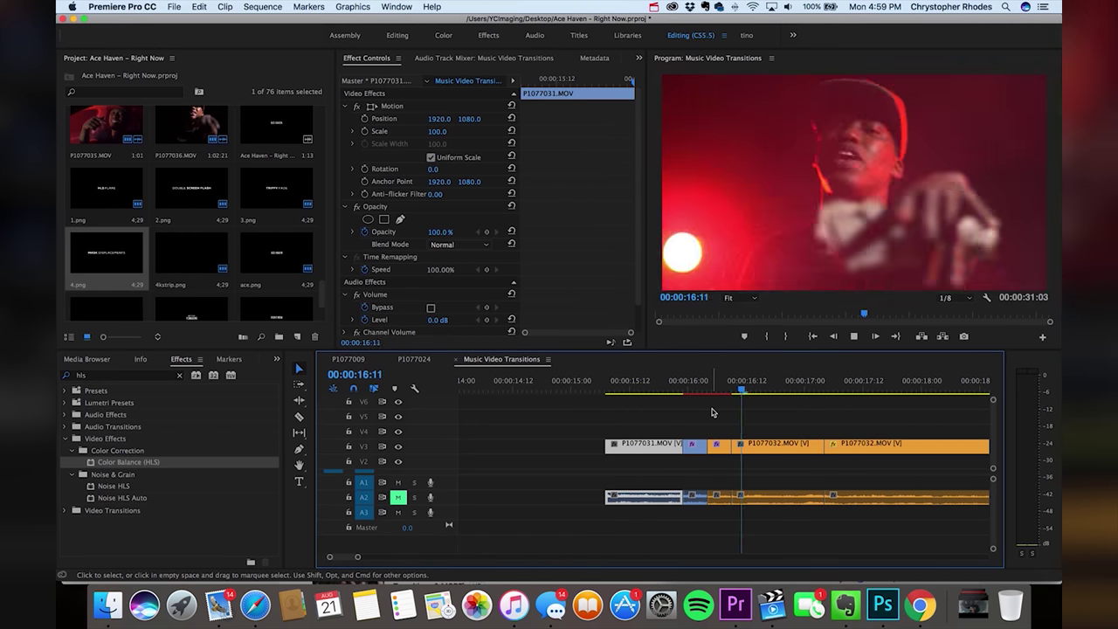
left_click(657, 386)
left_click(656, 385)
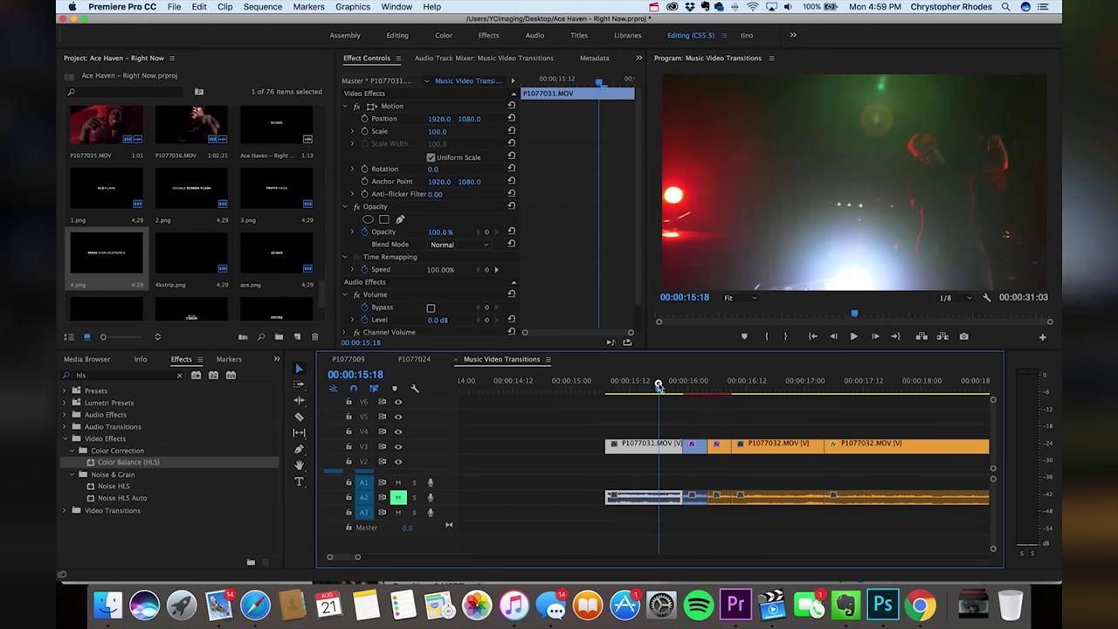
key("space")
left_click(751, 408)
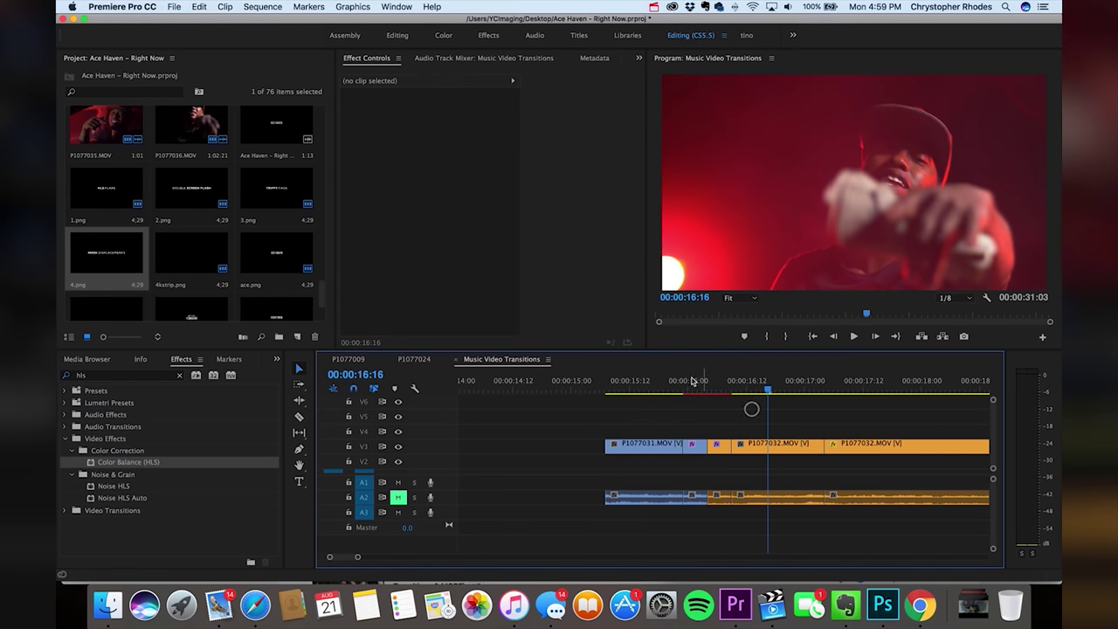
Step: Keyframe Lightness of Color Balance (HLS) on the short P1077031.MOV piece at its start, 00:00:15:23, and its middle, 00:00:16:01
left_click(698, 453)
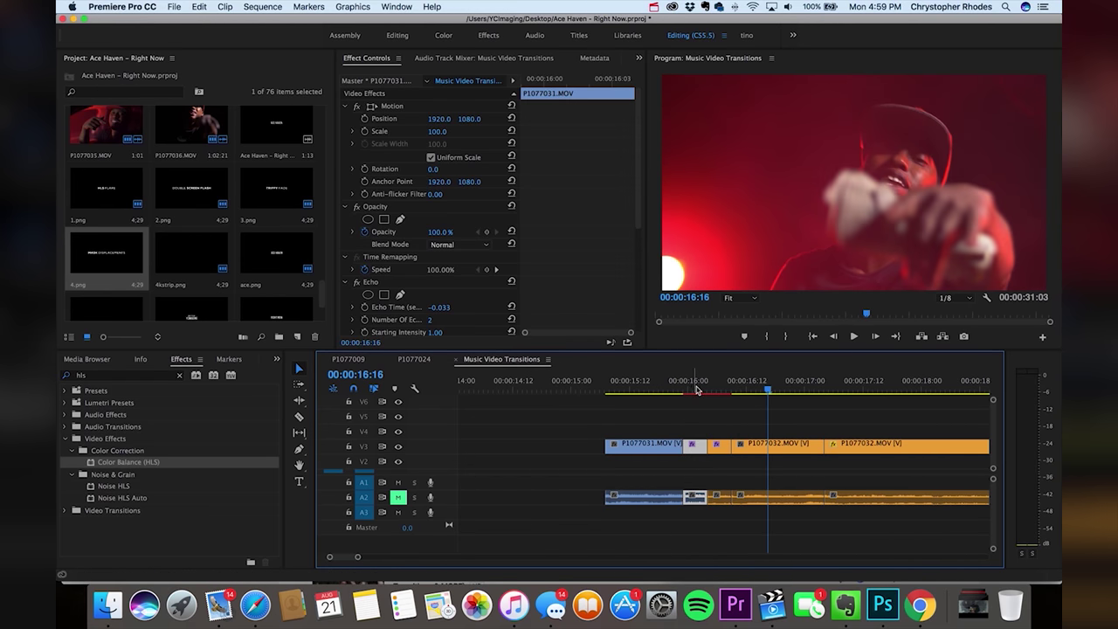
left_click(686, 391)
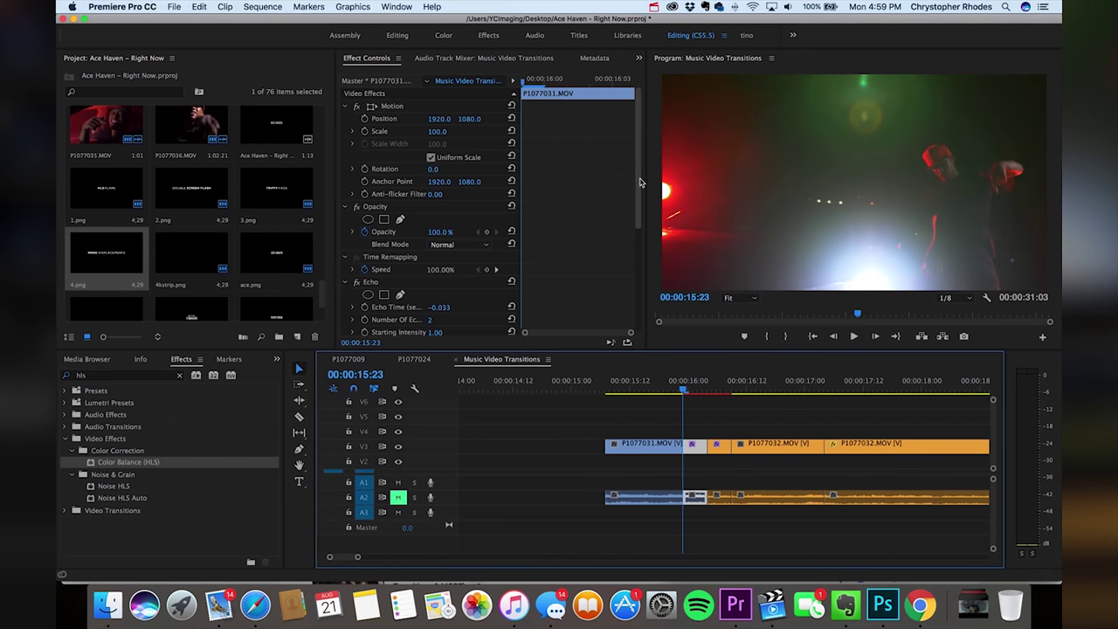
left_click_drag(637, 208, 639, 268)
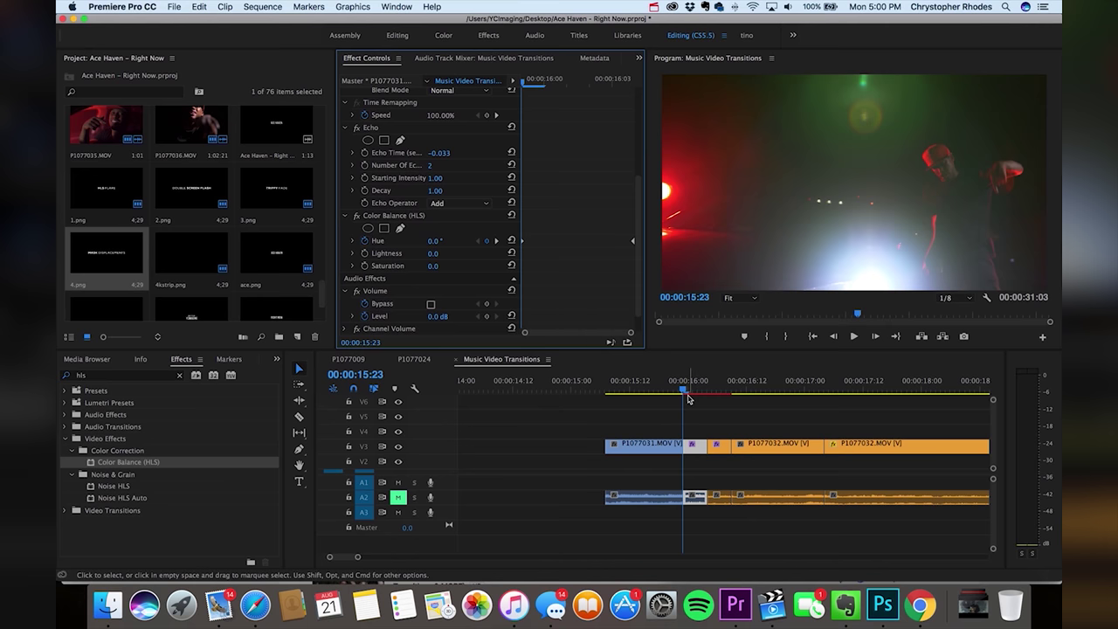
left_click(376, 253)
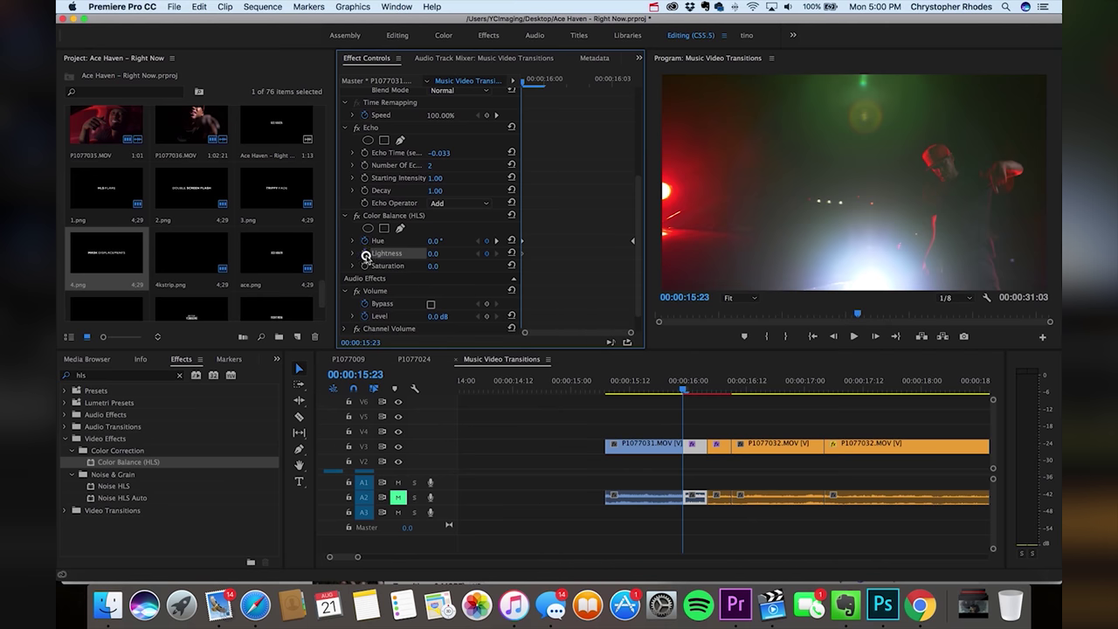
left_click_drag(685, 387, 693, 387)
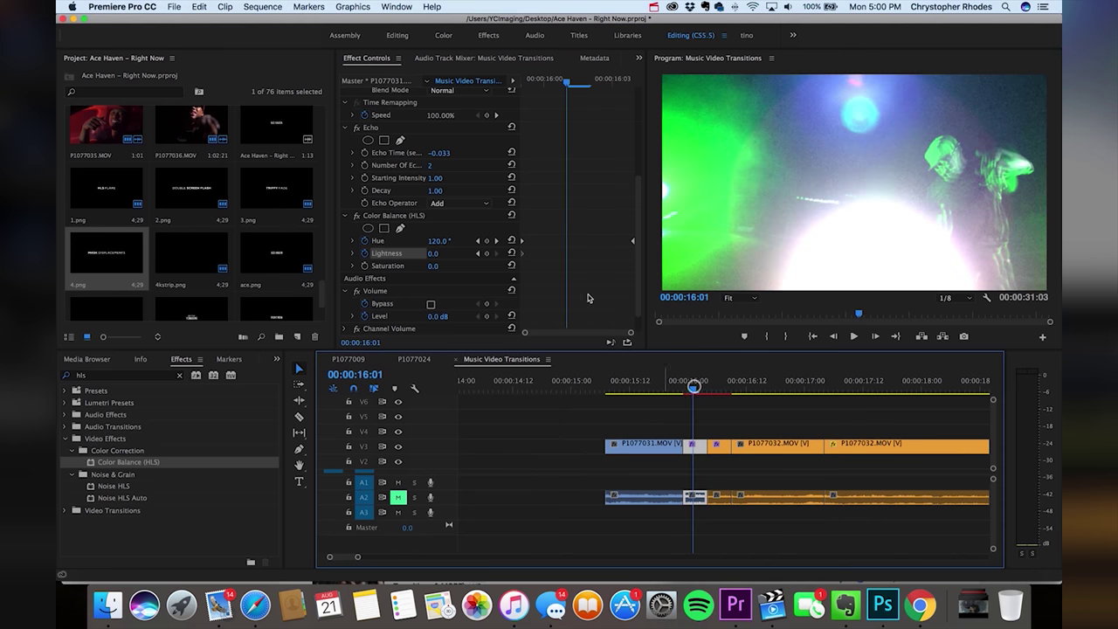
left_click(488, 254)
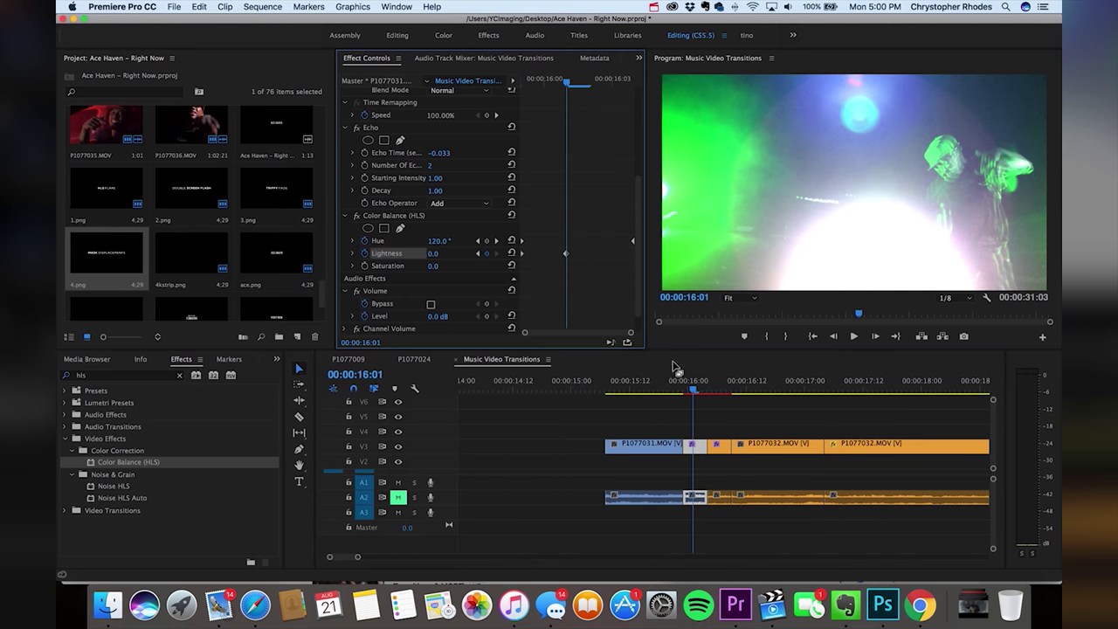
Step: Add a Lightness keyframe at the end of the short P1077031.MOV piece, 00:00:16:04, and raise the Lightness at the middle keyframe
left_click_drag(692, 392, 706, 392)
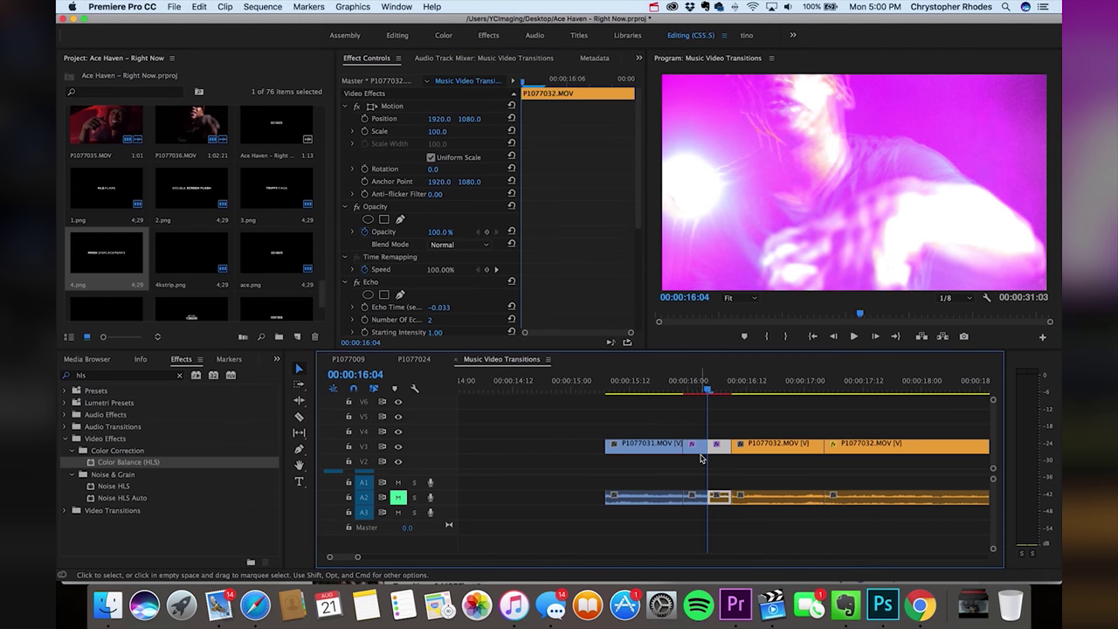
left_click(696, 450)
left_click(696, 450)
scroll(550, 278, "down", 5)
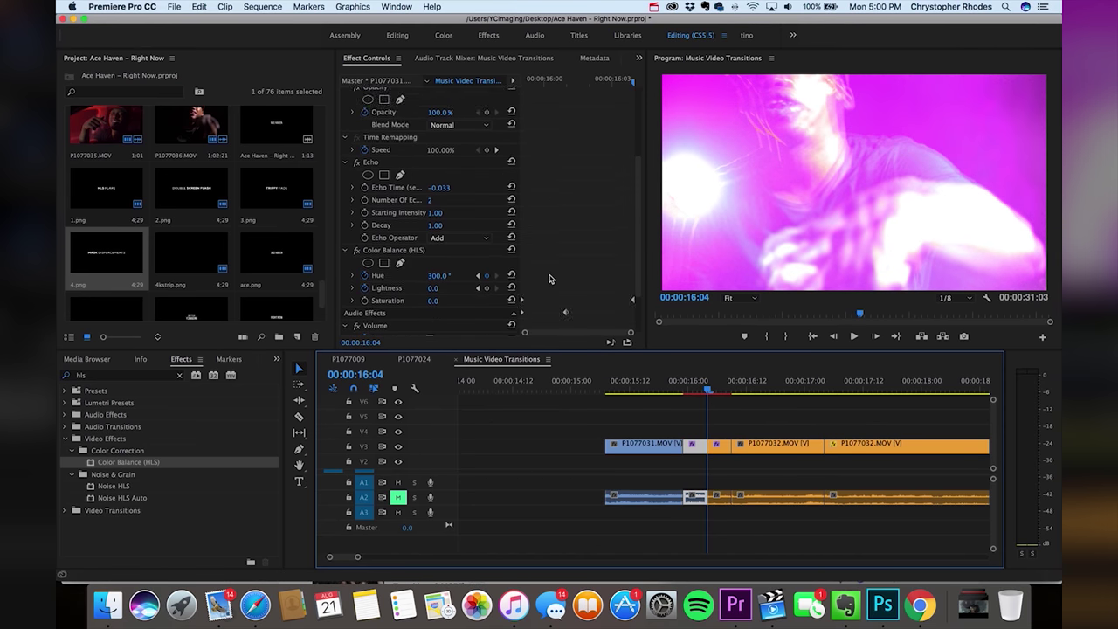
left_click(485, 264)
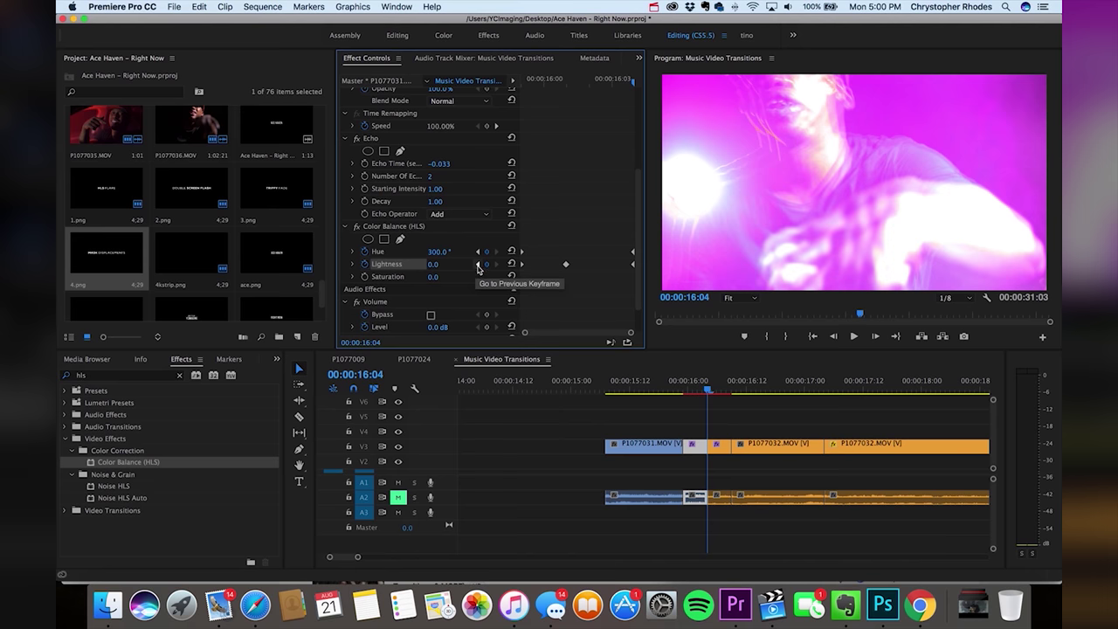
left_click(478, 266)
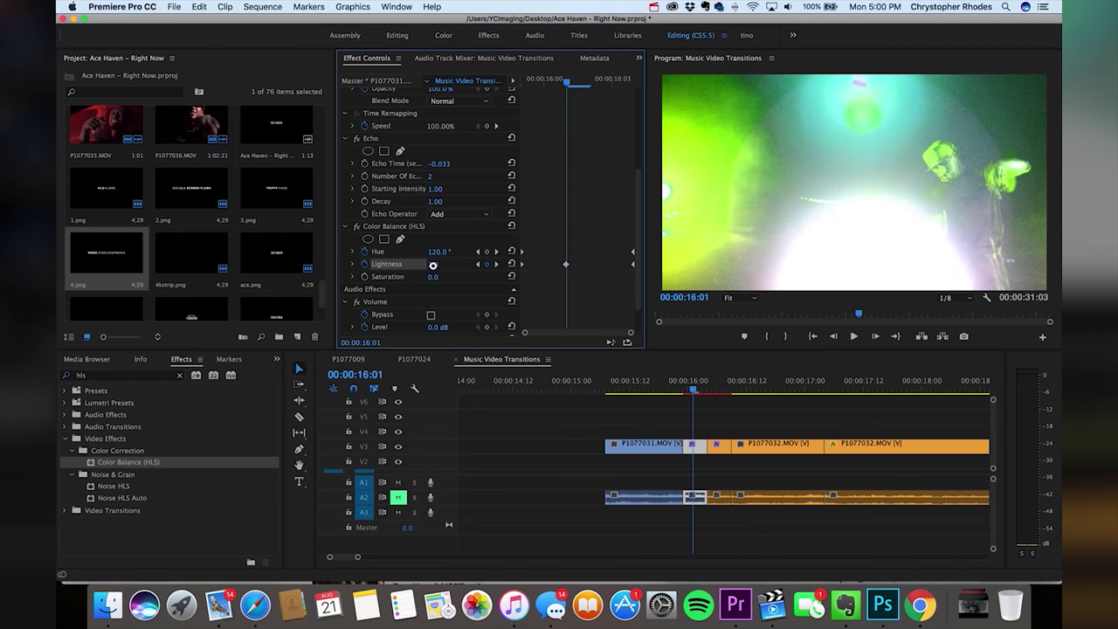
left_click_drag(432, 264, 432, 264)
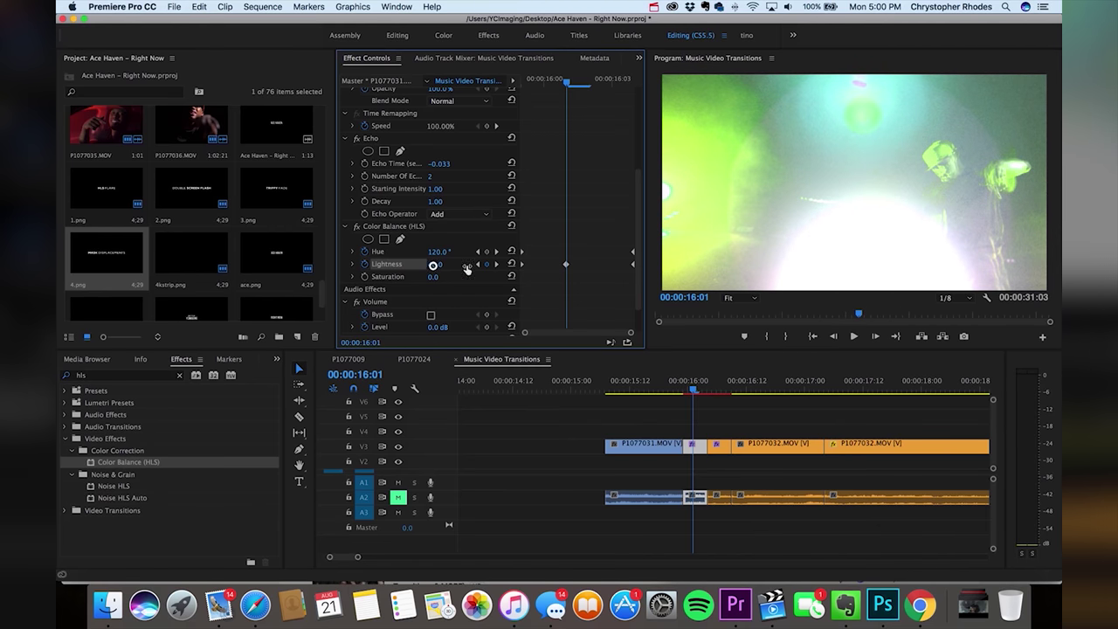
Step: Replay the transition several times from just before the short P1077031.MOV piece to check the lightness flash
left_click(676, 392)
key("space")
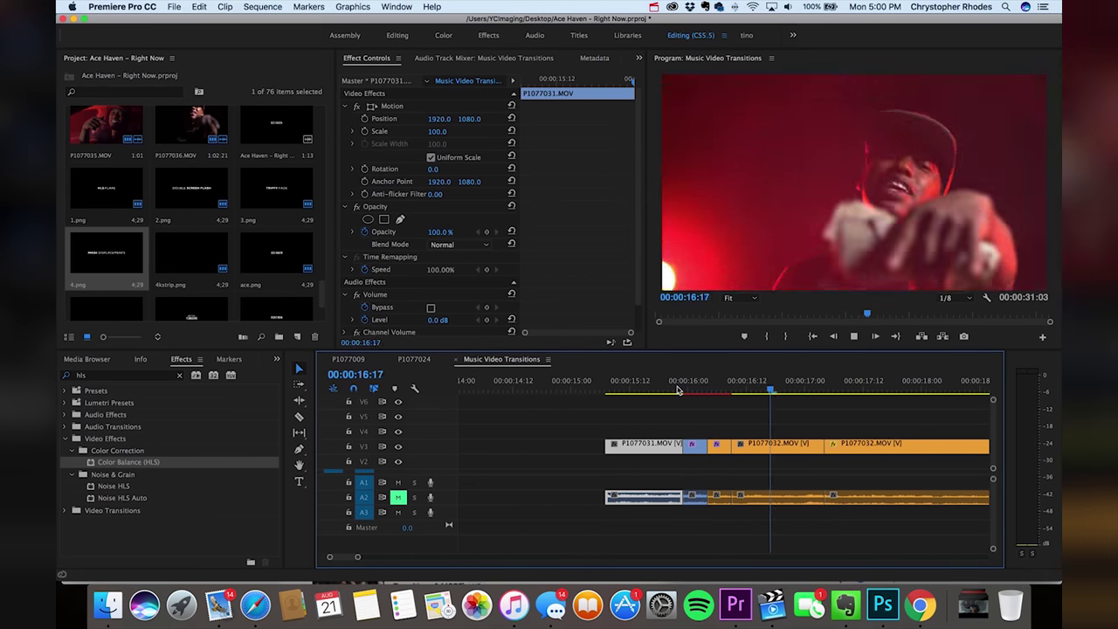
left_click(676, 392)
left_click(677, 392)
left_click(676, 392)
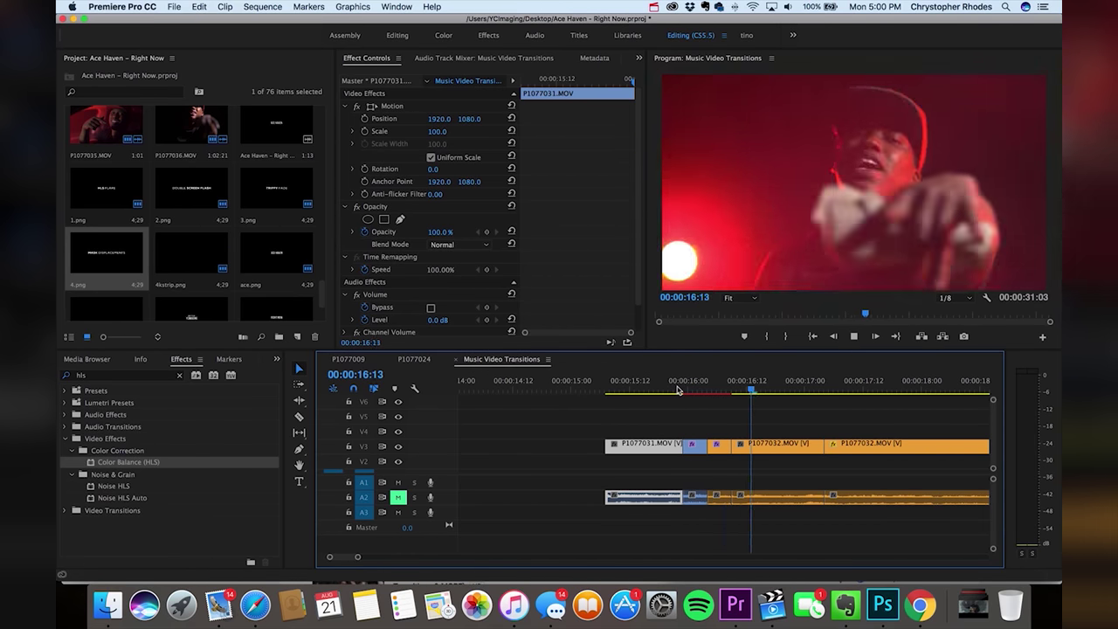
left_click(676, 391)
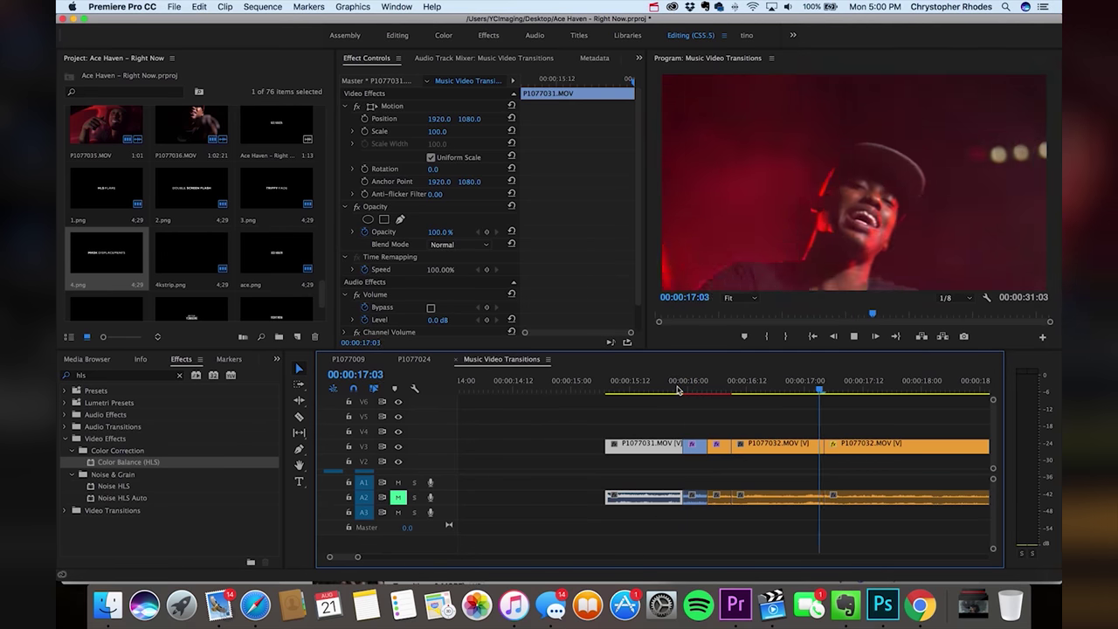
left_click(677, 388)
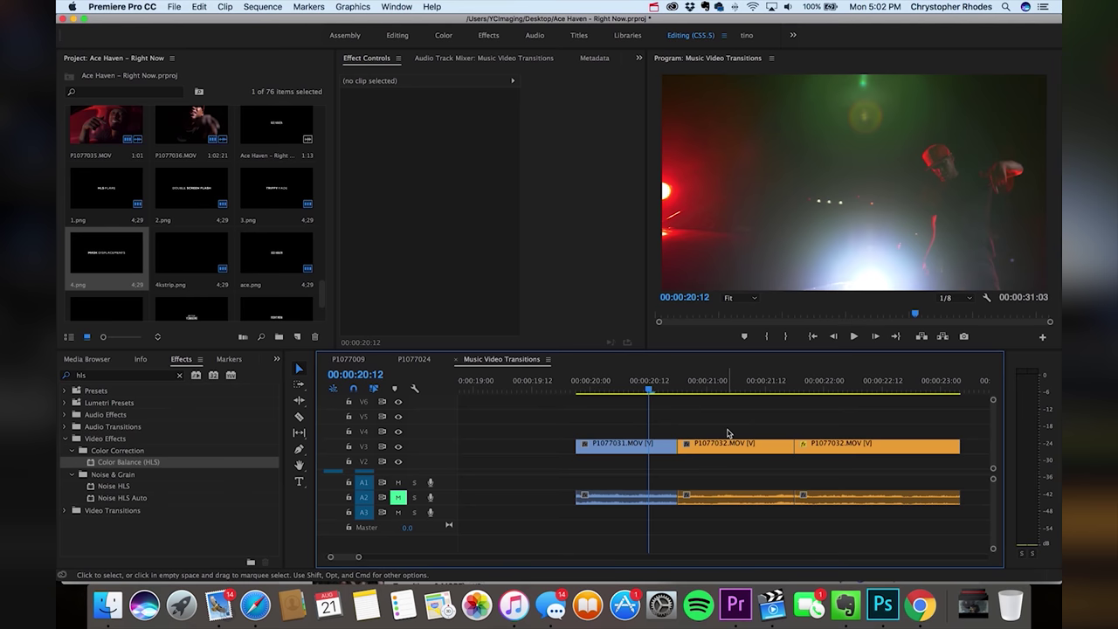
Step: Split the P1077031.MOV clip at 00:00:20:12, six frames before its cut to P1077032.MOV
left_click_drag(651, 381, 680, 386)
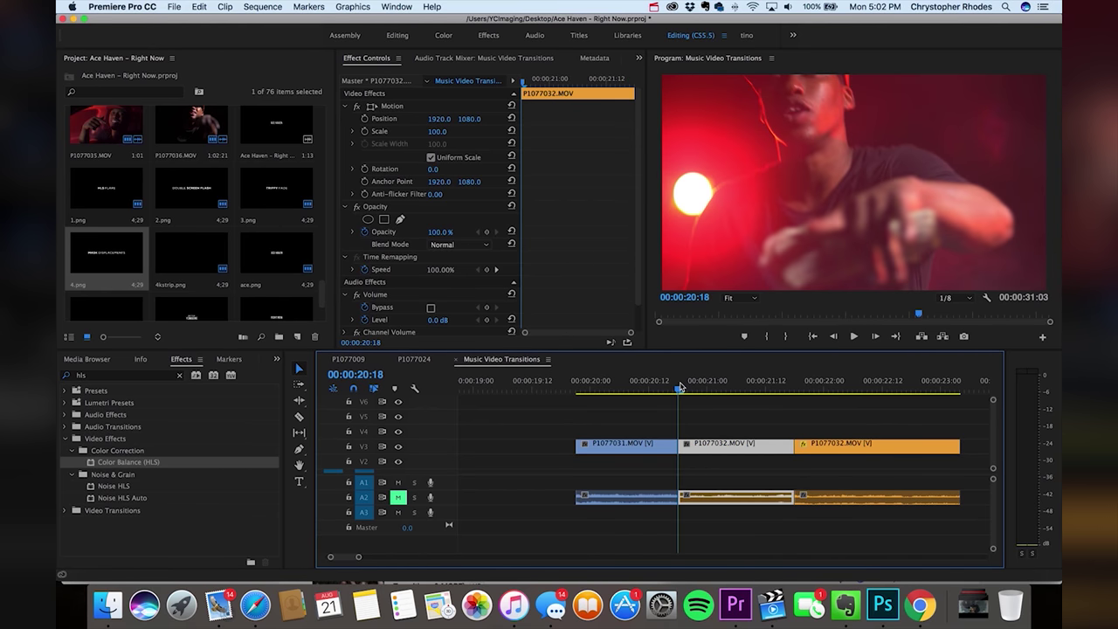
left_click_drag(679, 387, 679, 386)
key("Left")
key("Left")
key("Left")
key("Left")
key("Left")
key("Left")
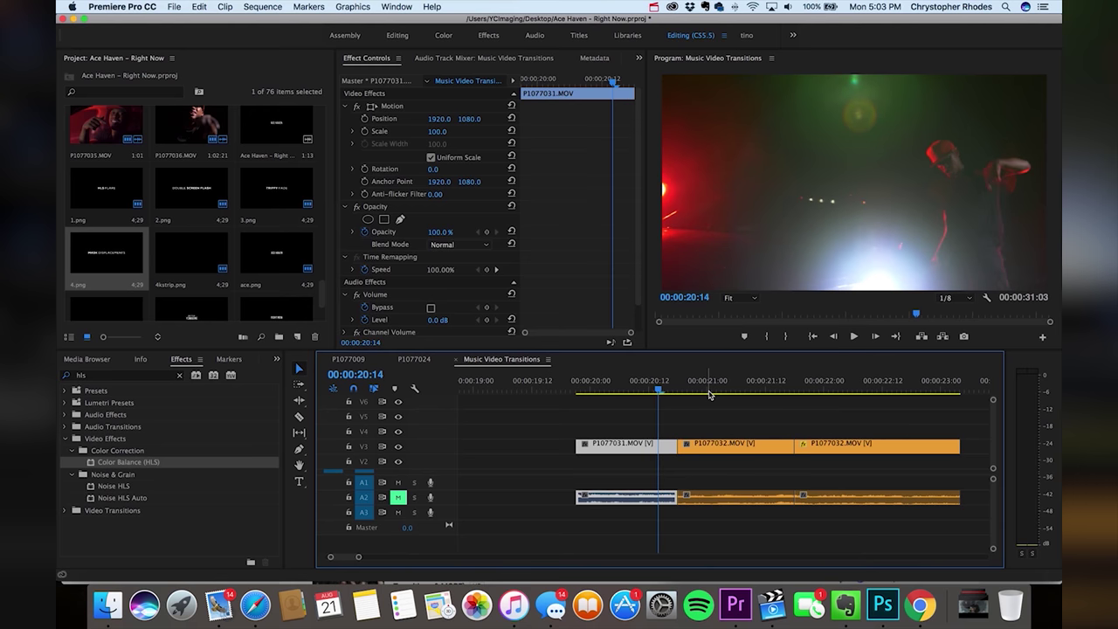
key("super+k")
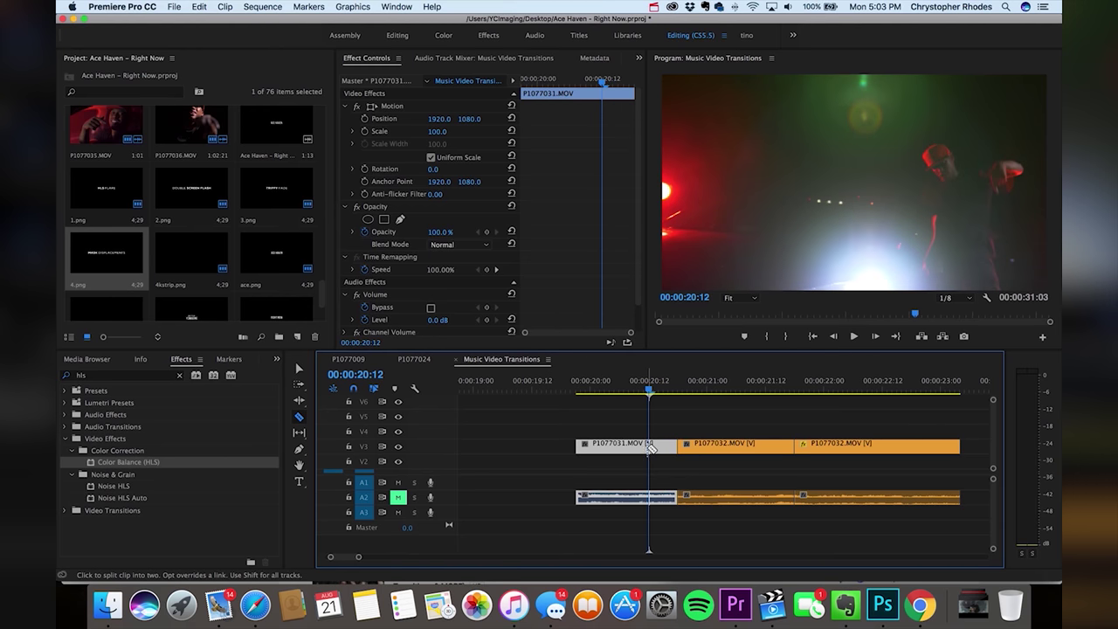
left_click(669, 428)
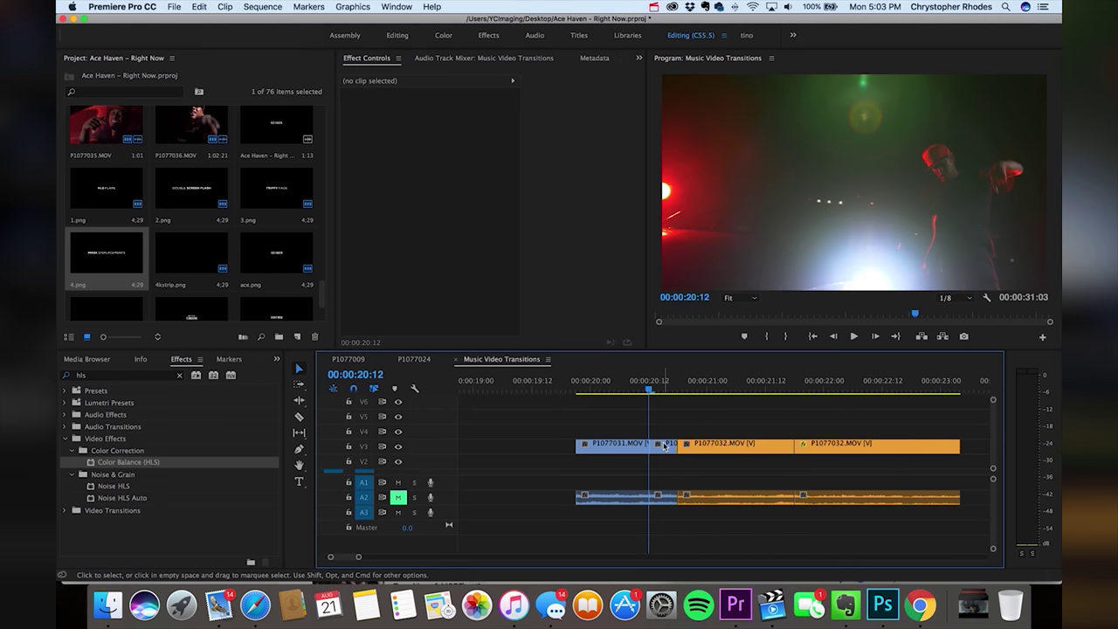
Step: Duplicate the short P1077031.MOV piece onto V4 directly above the original and increase the copy's playback speed
left_click_drag(665, 445, 739, 426)
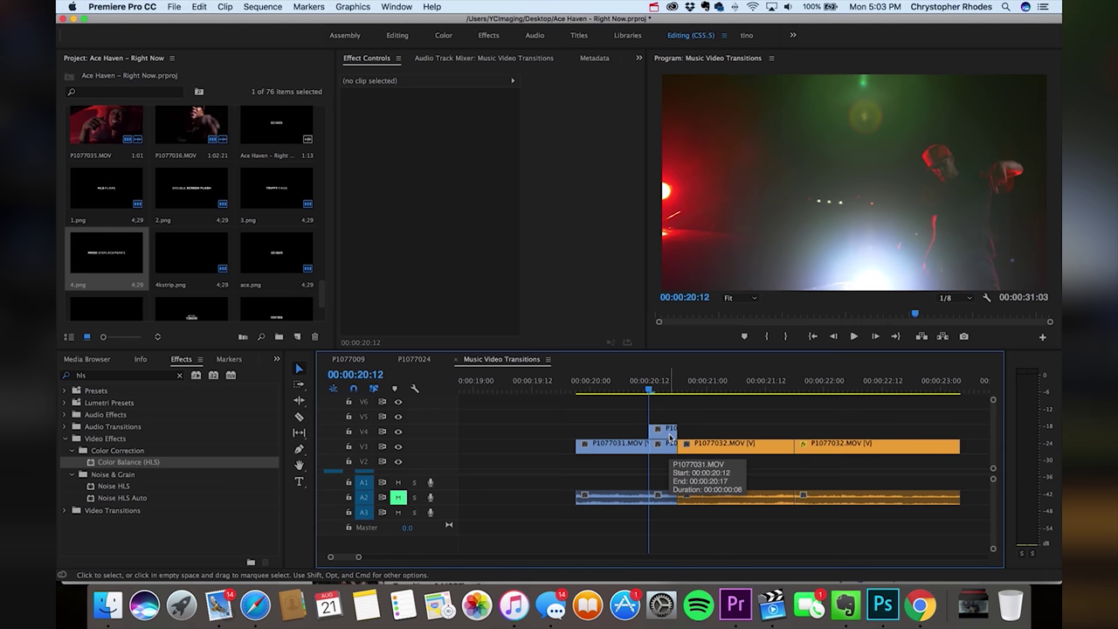
left_click(669, 433)
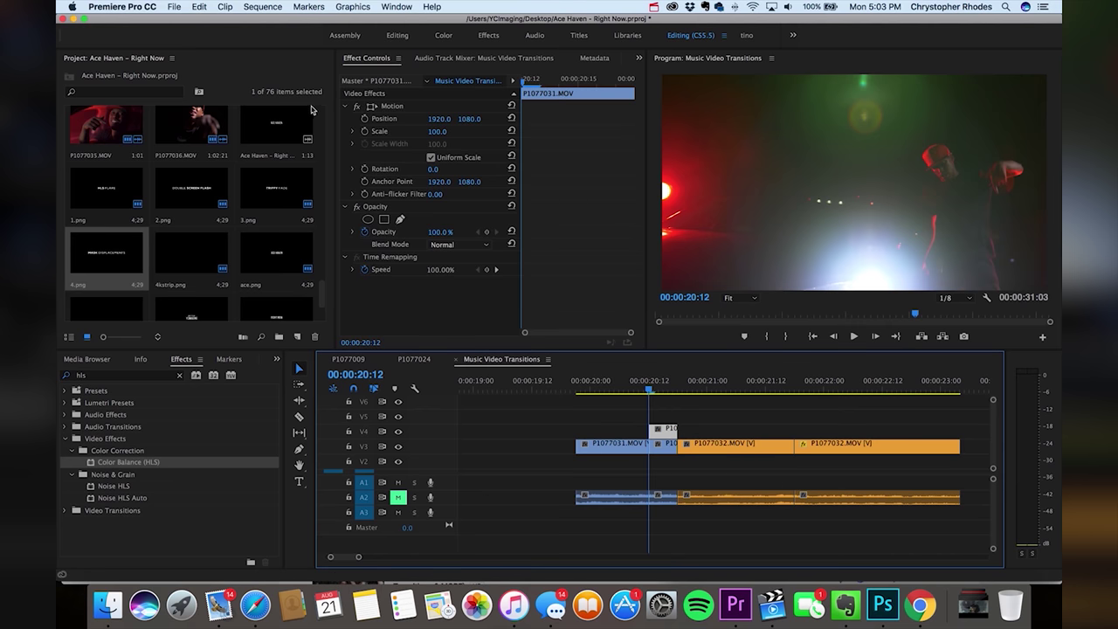
left_click(224, 6)
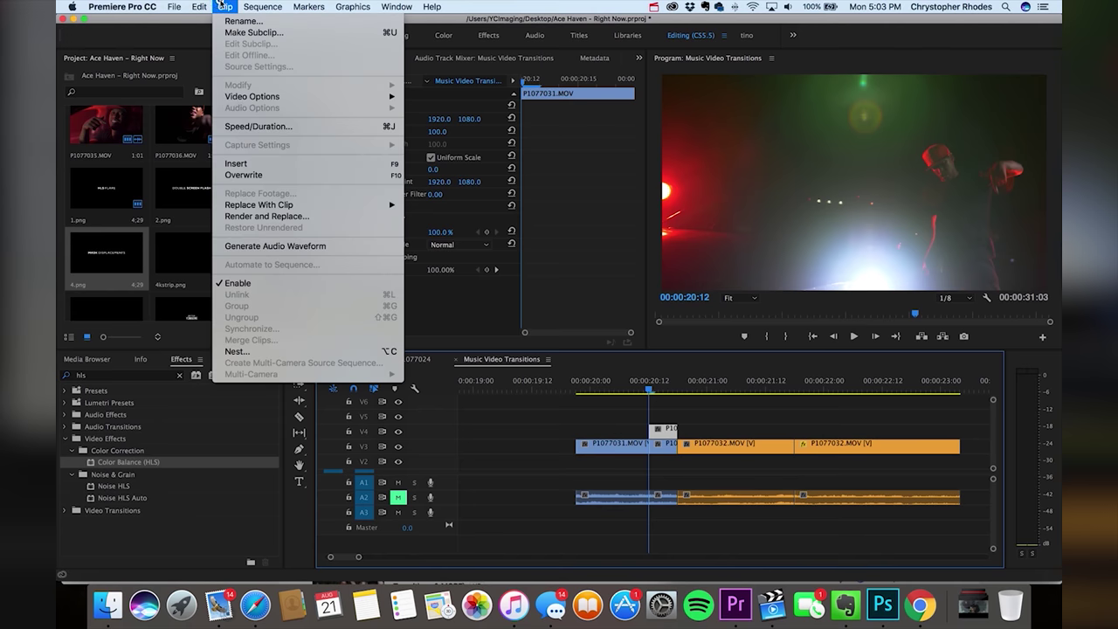
left_click(262, 129)
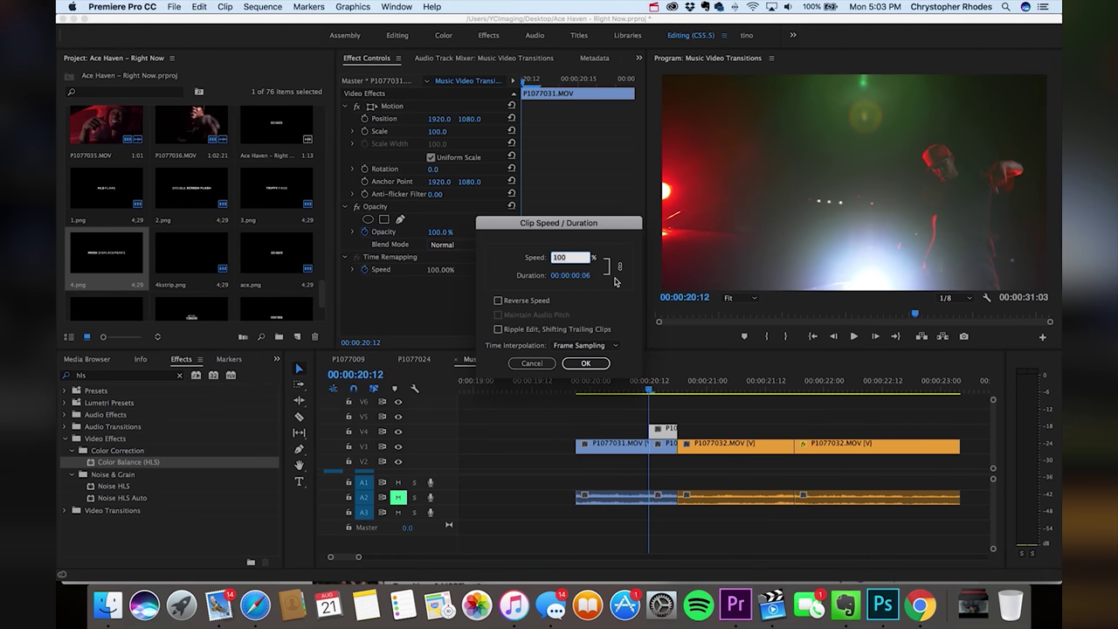
type("3")
key("Return")
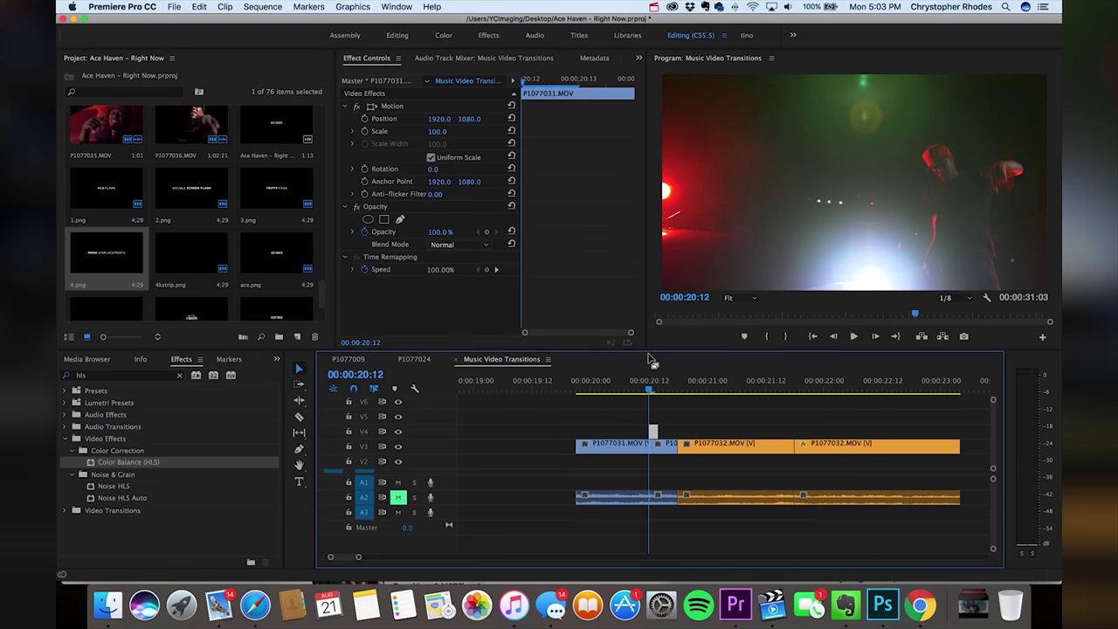
Step: Extend the end of the sped-up V4 copy to the cut with P1077032.MOV
left_click_drag(657, 431, 680, 430)
left_click(729, 426)
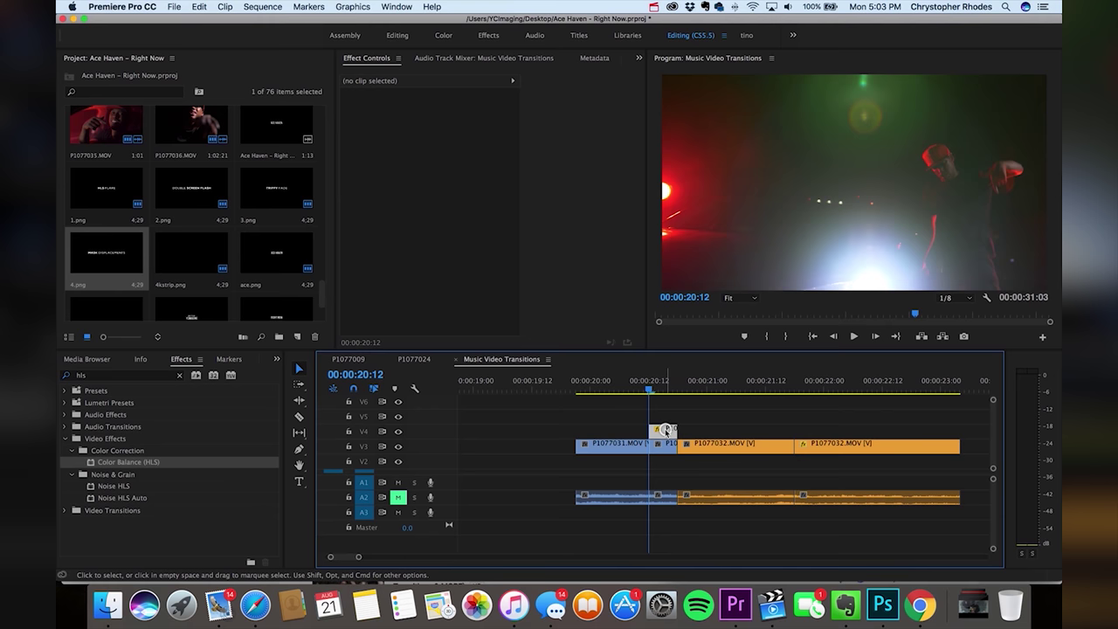
left_click(666, 431)
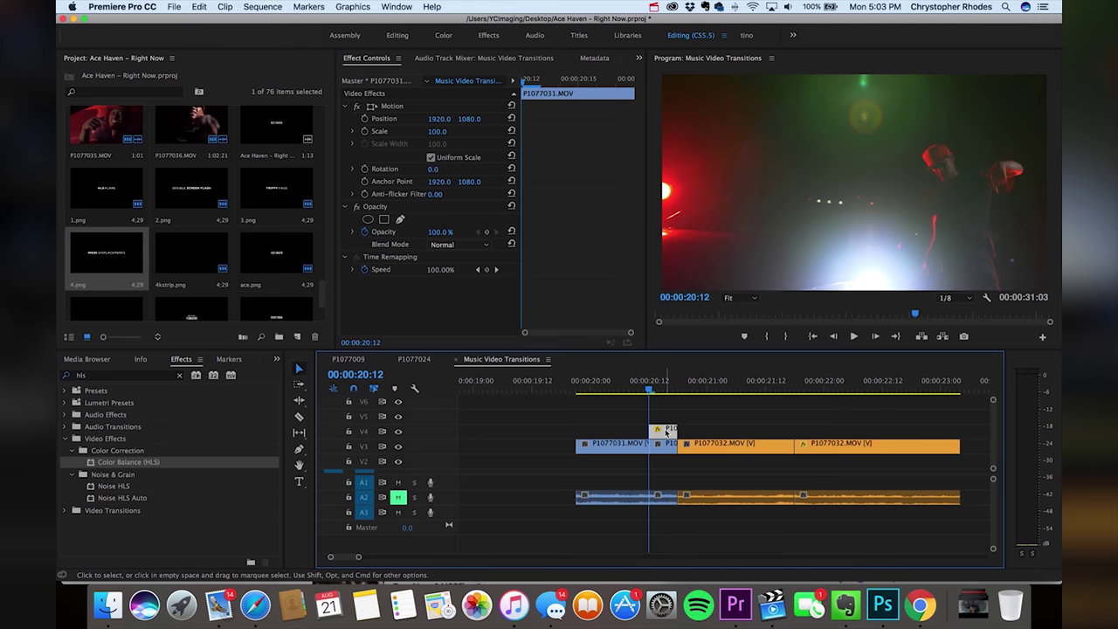
Step: Set the Opacity blend mode of the short V4 copy to Lighten
left_click(457, 249)
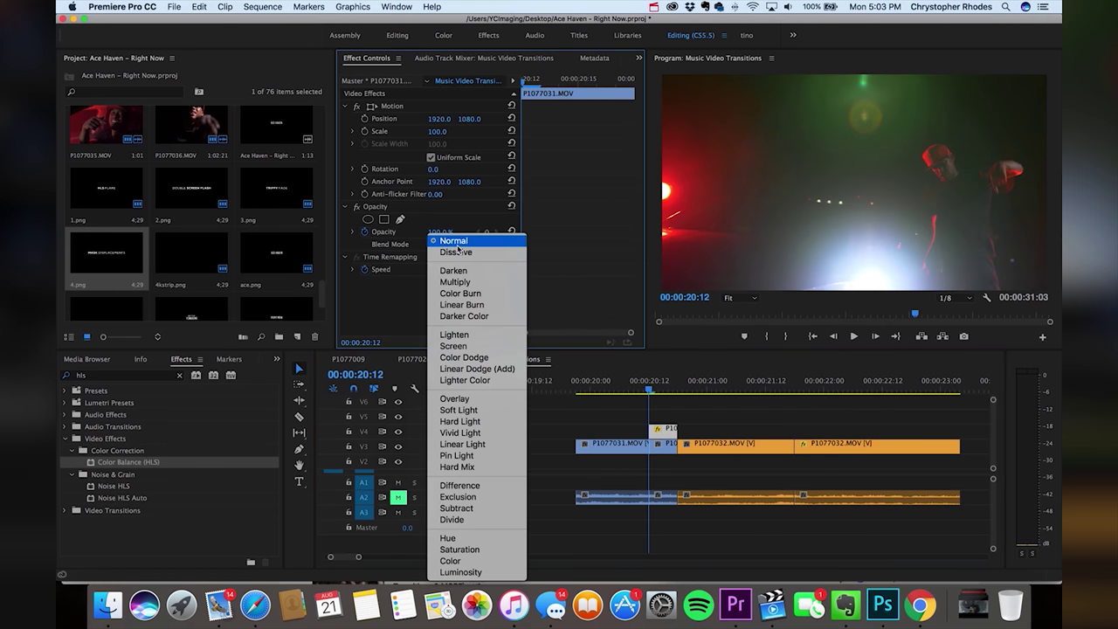
left_click(454, 334)
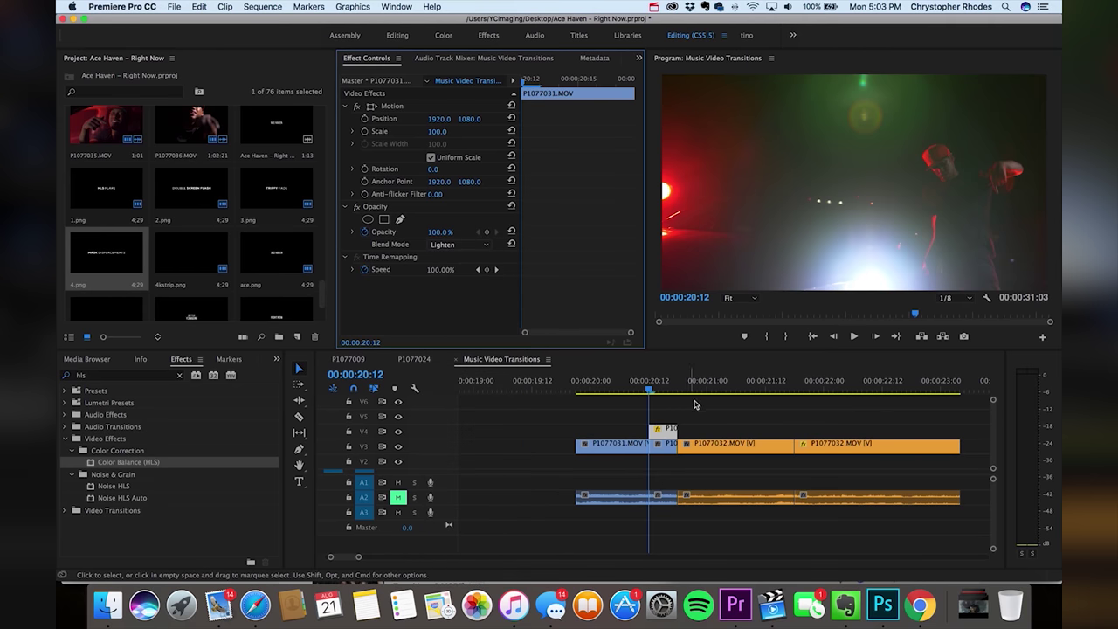
left_click(696, 404)
left_click(663, 428)
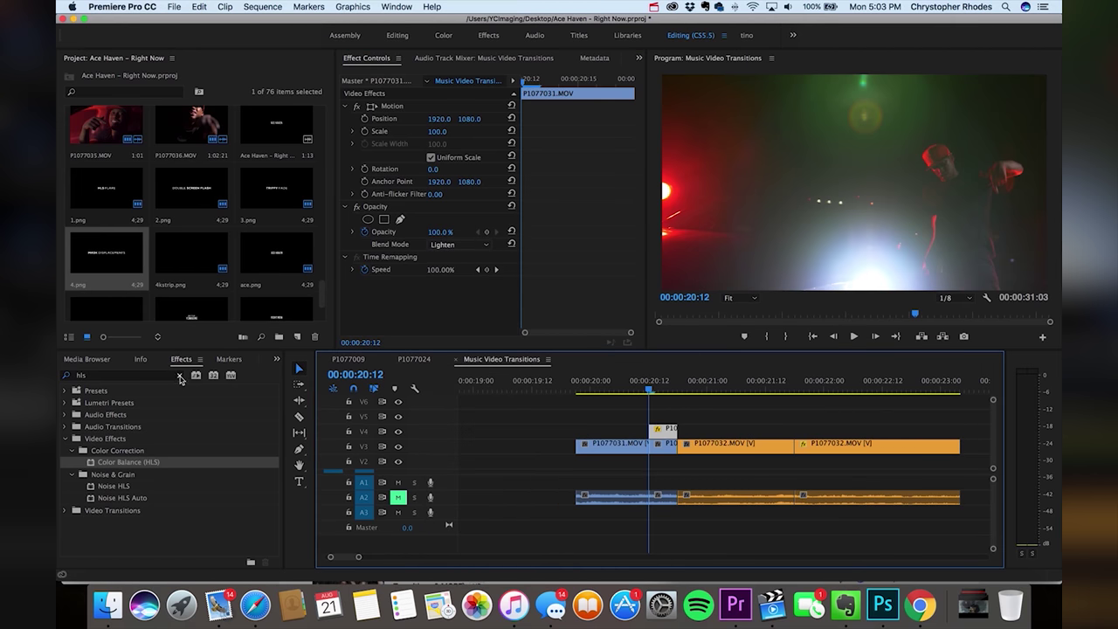
Step: Search the effects for "bright" and apply Brightness & Contrast to the short V4 copy
left_click(180, 376)
type("bri")
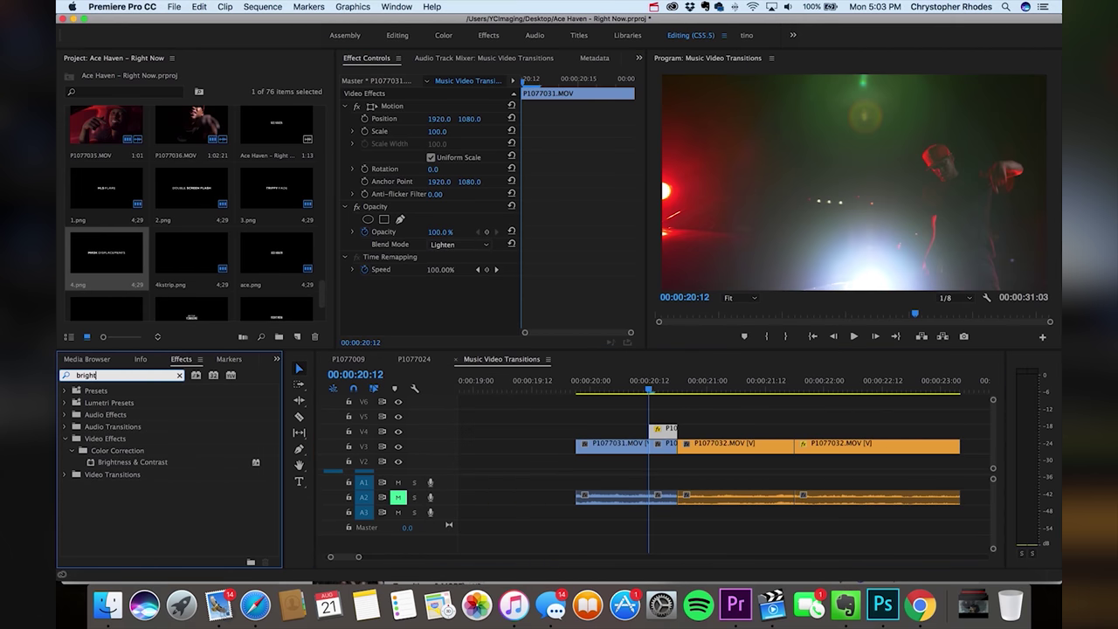
type("ght")
left_click_drag(159, 462, 655, 429)
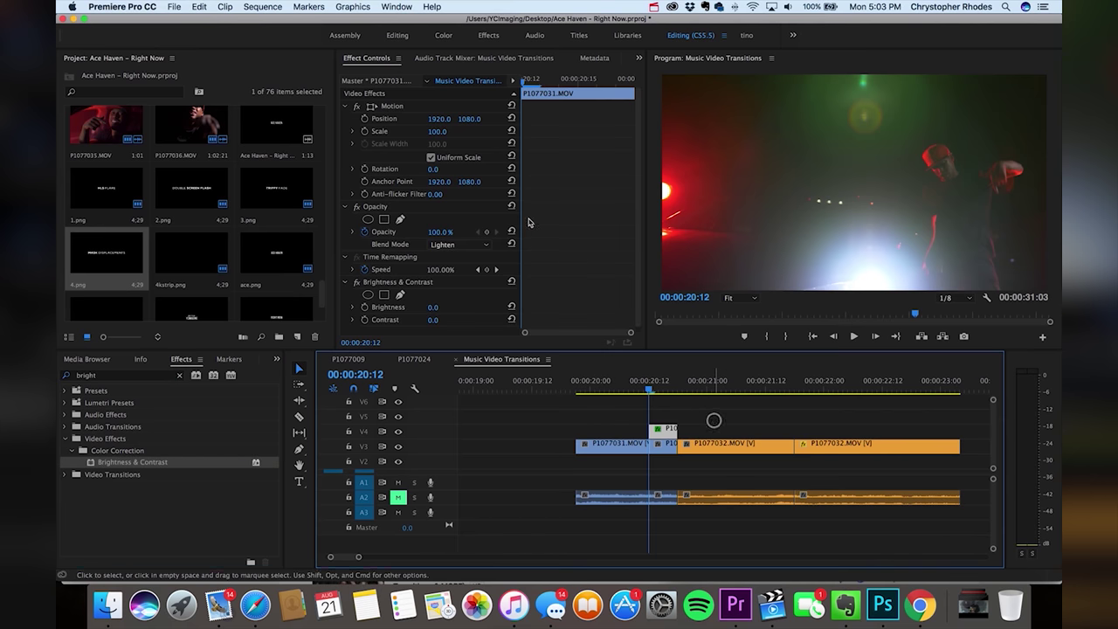
left_click(651, 253)
left_click(669, 430)
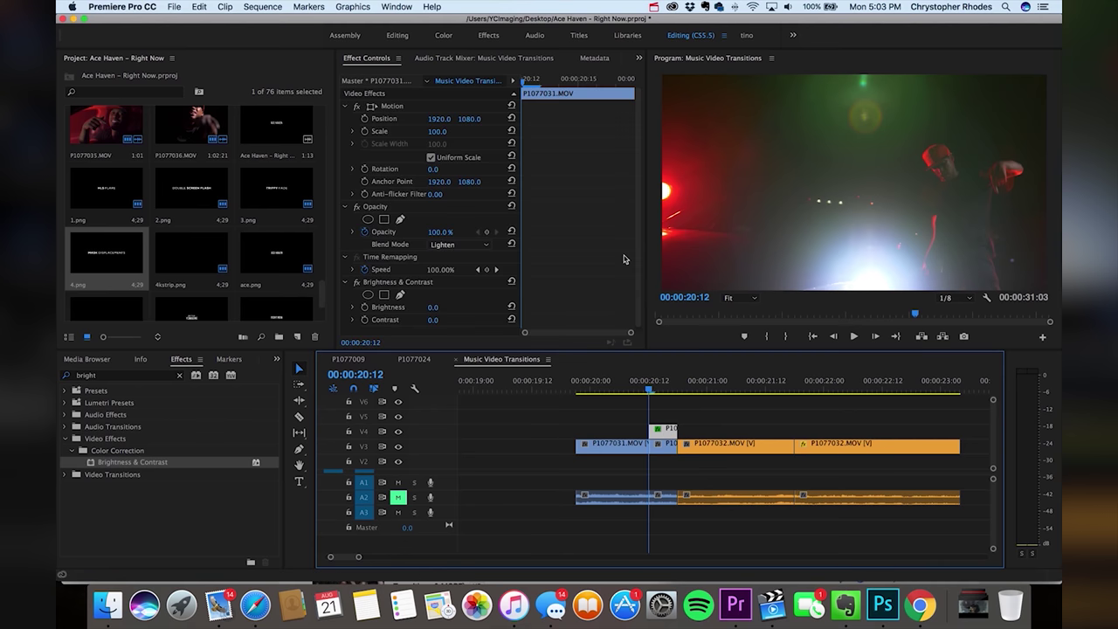
Step: Keyframe Brightness on the V4 copy at its start, 00:00:20:12, and two frames in, at 00:00:20:14
scroll(637, 280, "down", 1)
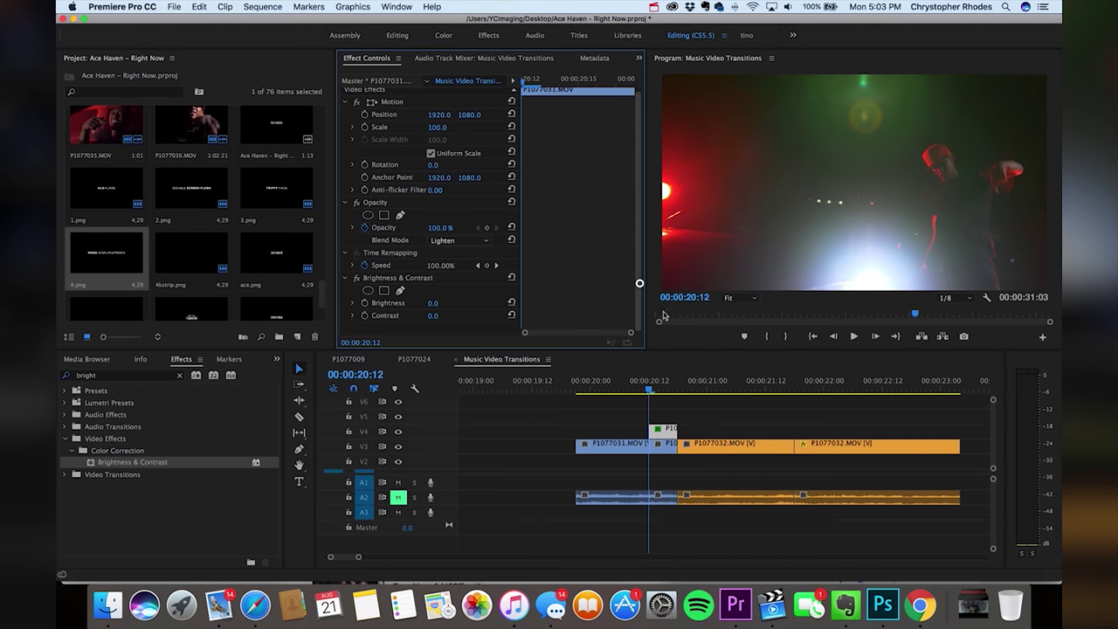
left_click(649, 388)
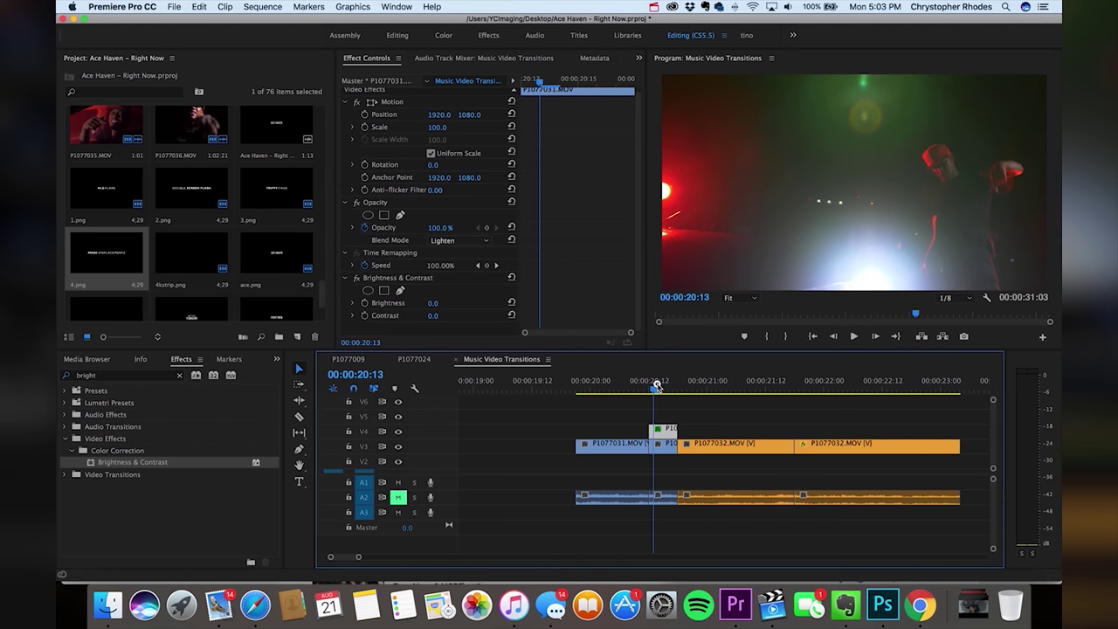
left_click(363, 304)
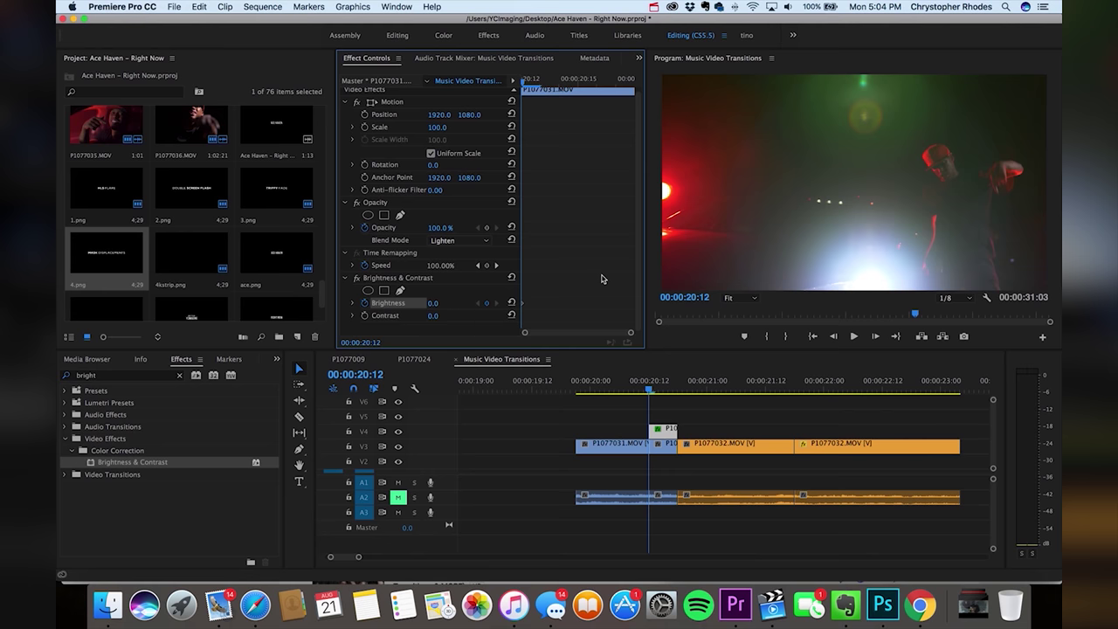
key("Right")
key("Right")
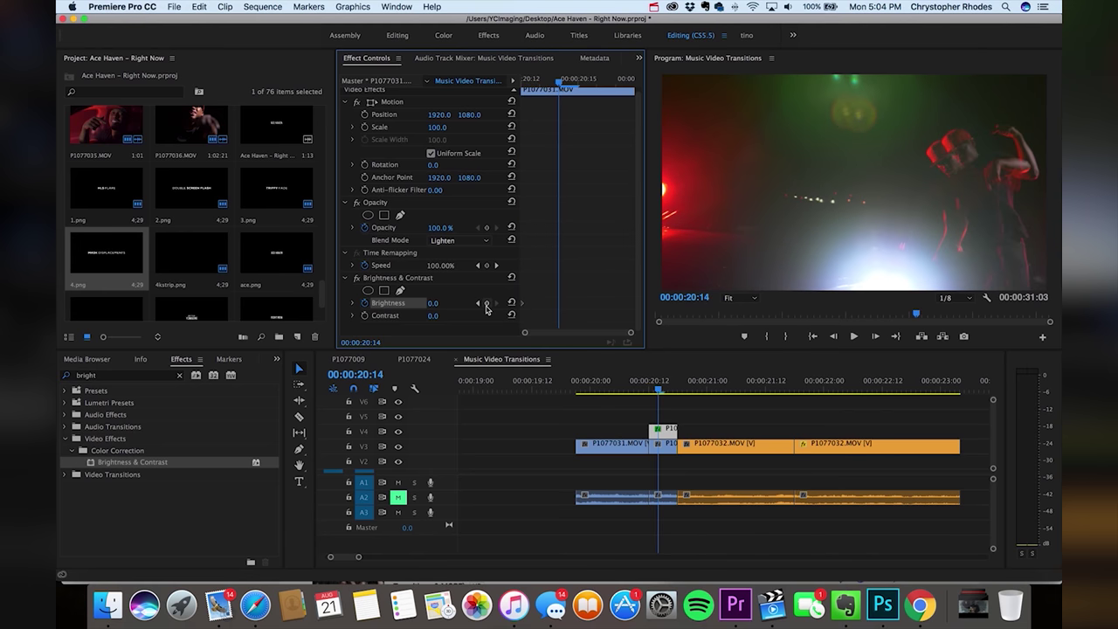
left_click(486, 303)
Step: Add two more Brightness keyframes on the V4 copy, at 00:00:20:16 and at its end, 00:00:20:18
key("Right")
key("Right")
left_click(487, 303)
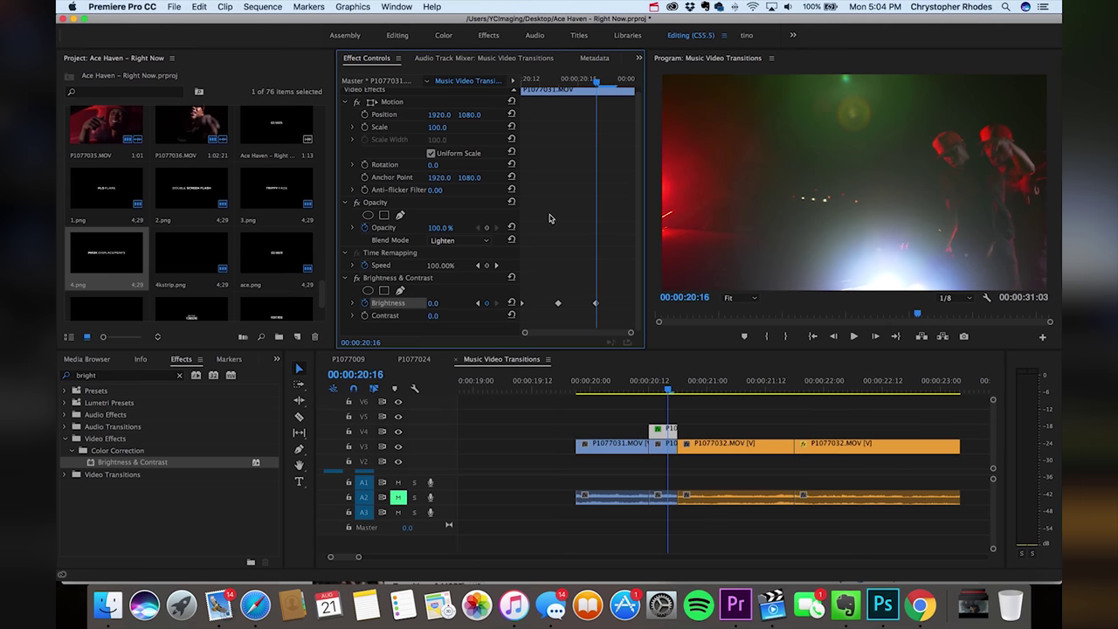
key("Right")
key("Right")
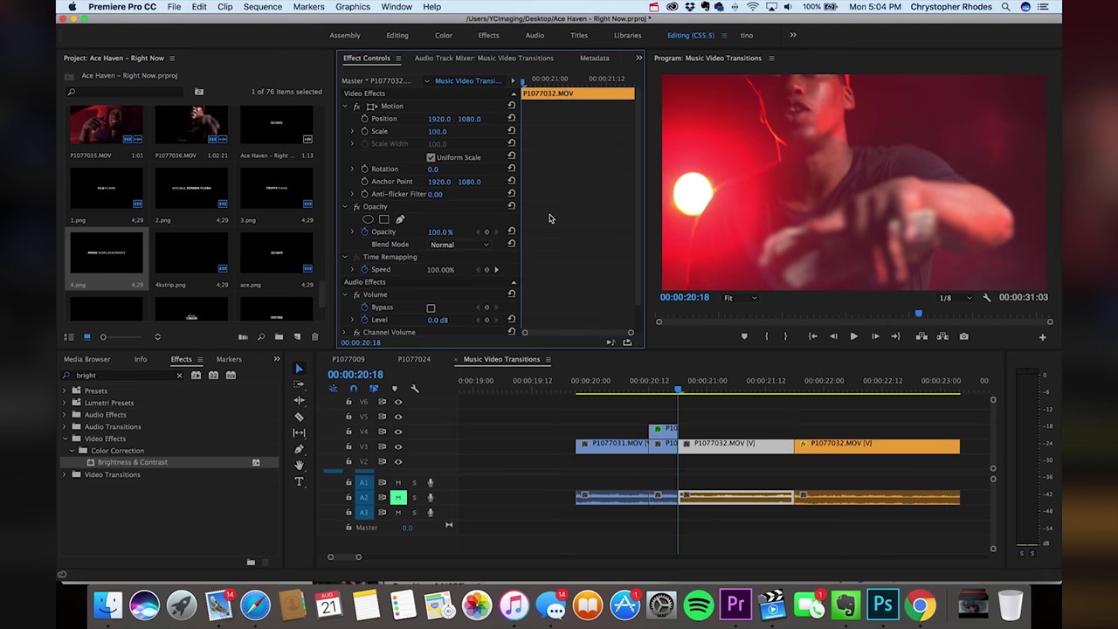
left_click(659, 428)
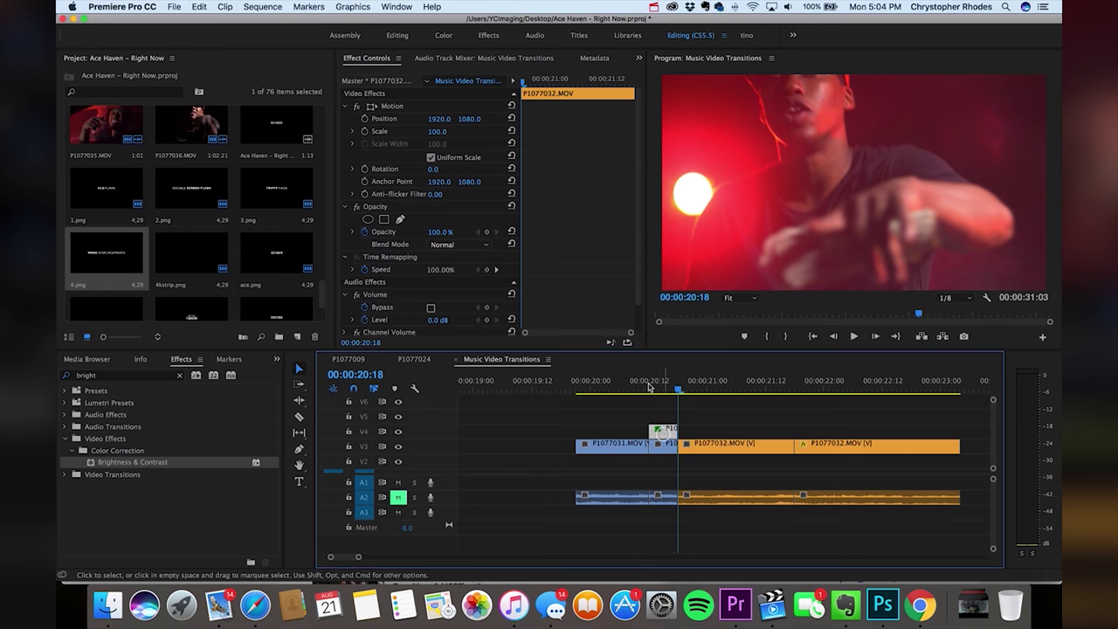
left_click(664, 428)
left_click(487, 309)
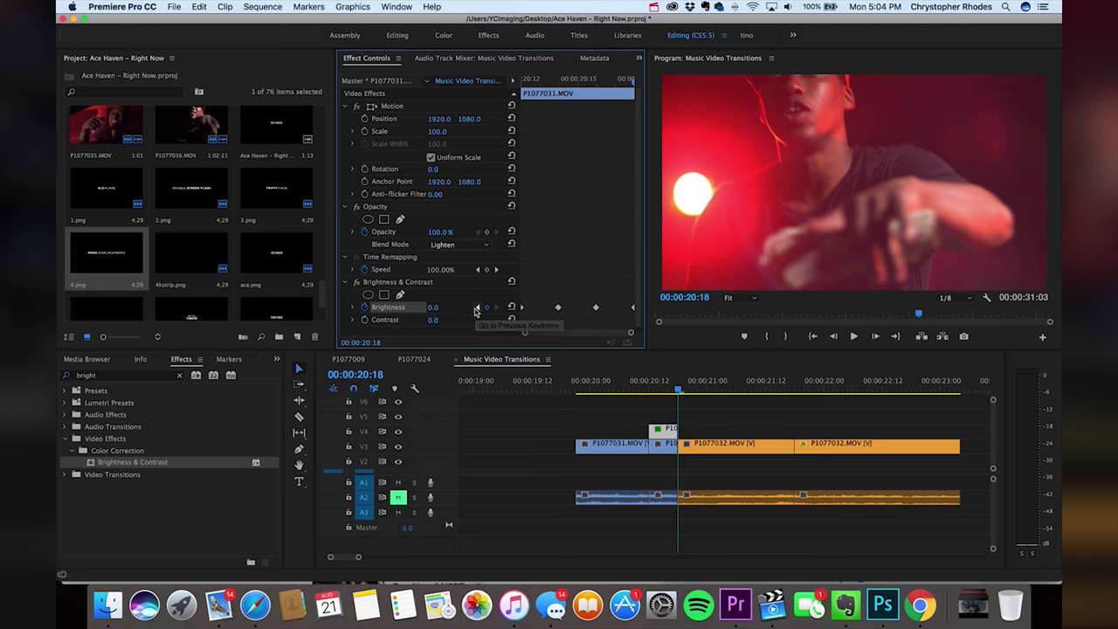
Step: Set Brightness to 100 at the V4 copy's second keyframe, 00:00:20:14, and step through the remaining keyframes
left_click(477, 307)
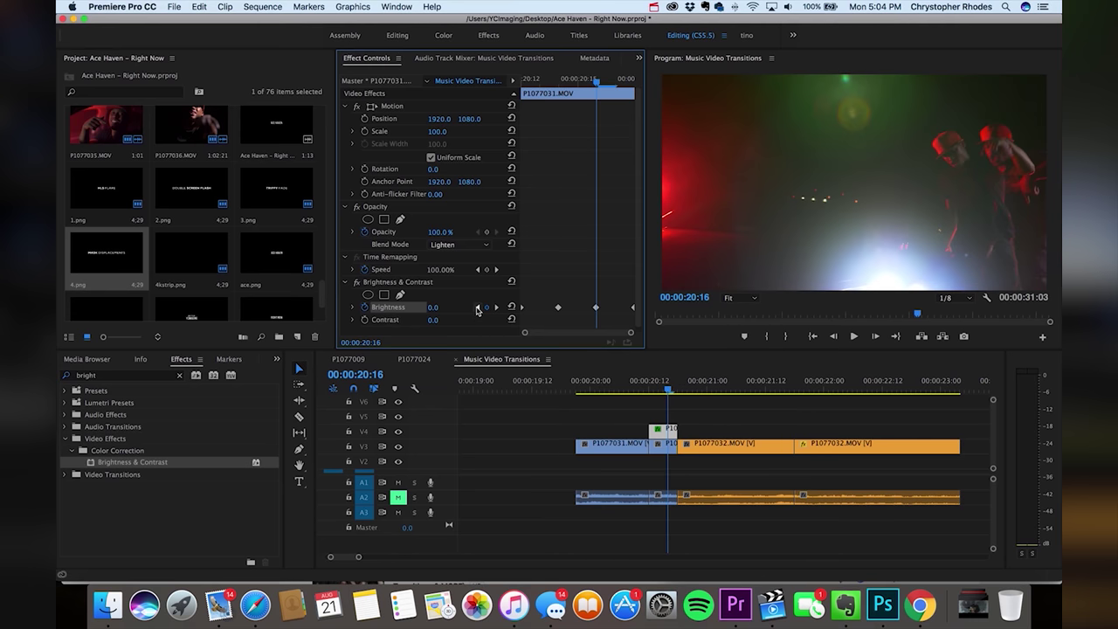
left_click(478, 308)
left_click(479, 307)
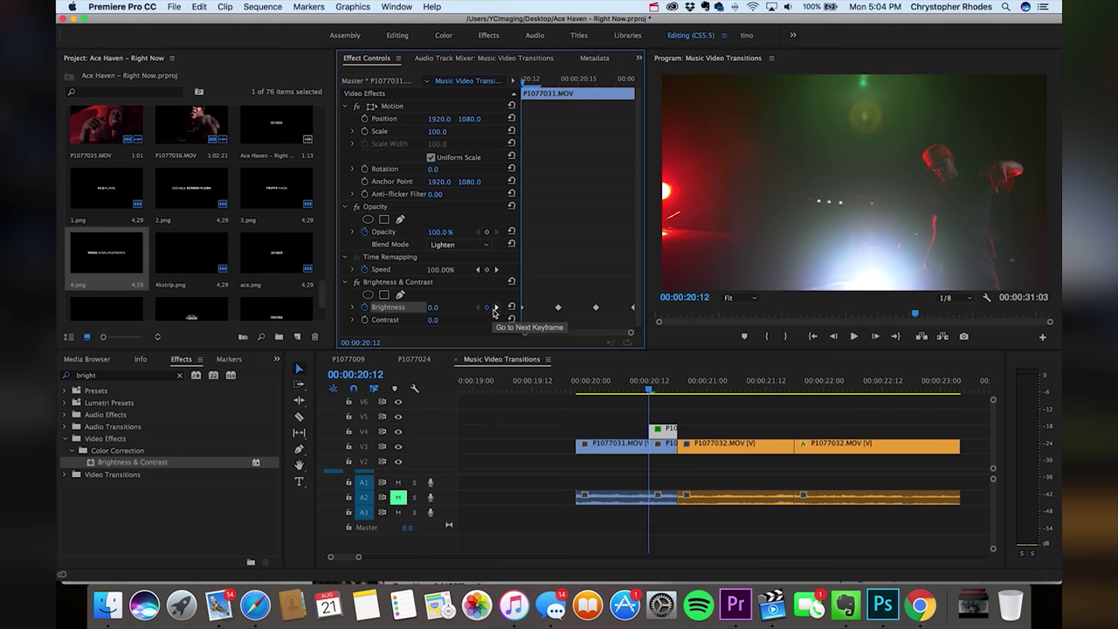
left_click(496, 308)
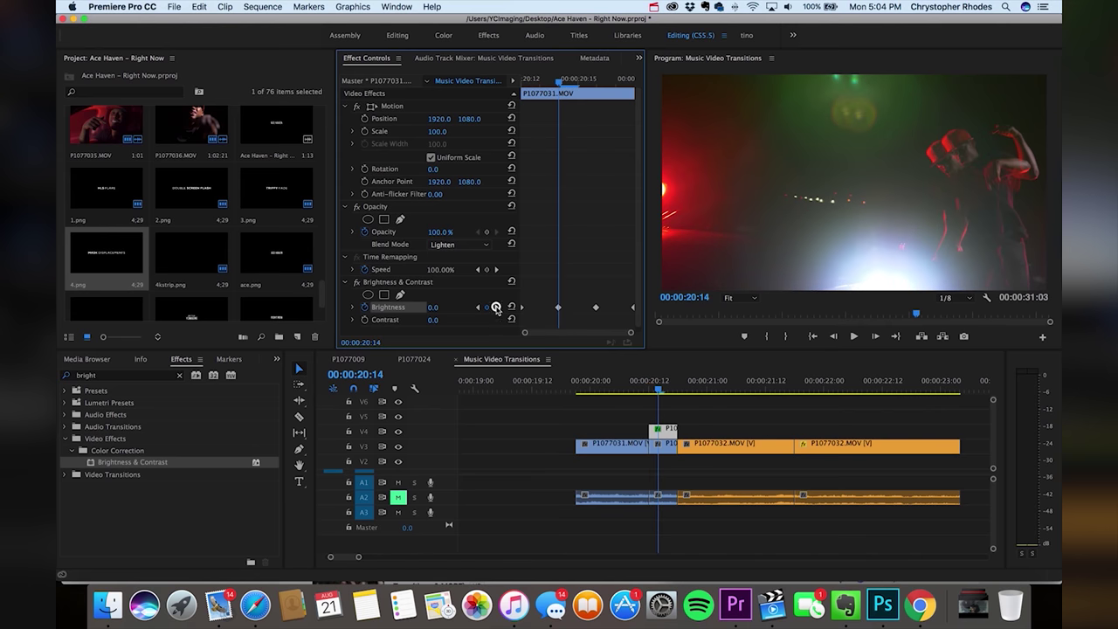
left_click_drag(431, 310, 472, 310)
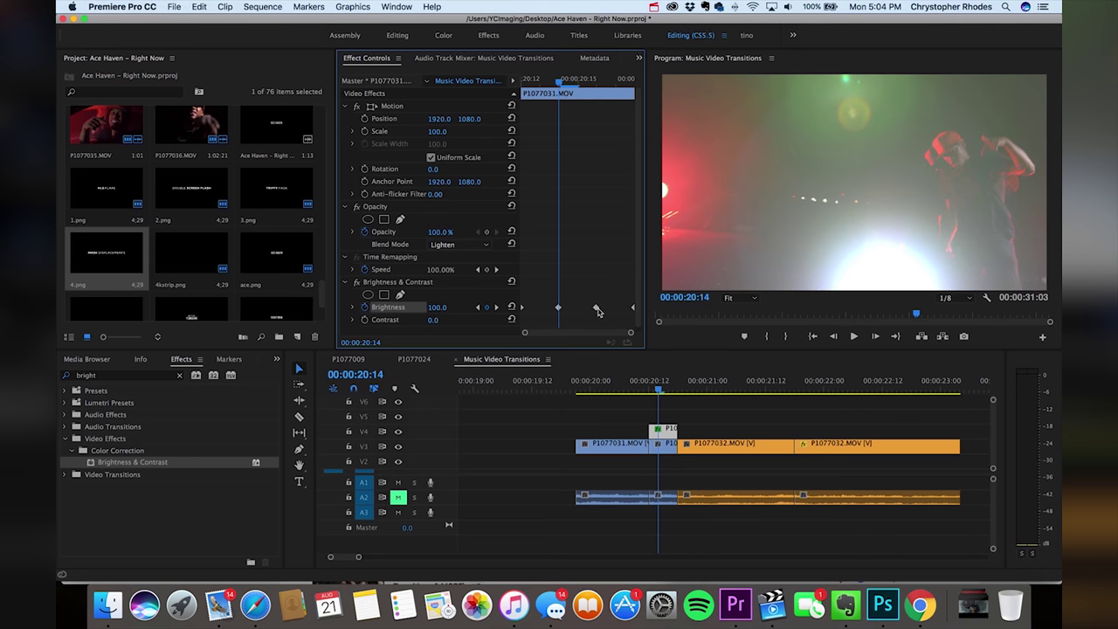
left_click(496, 308)
left_click(498, 309)
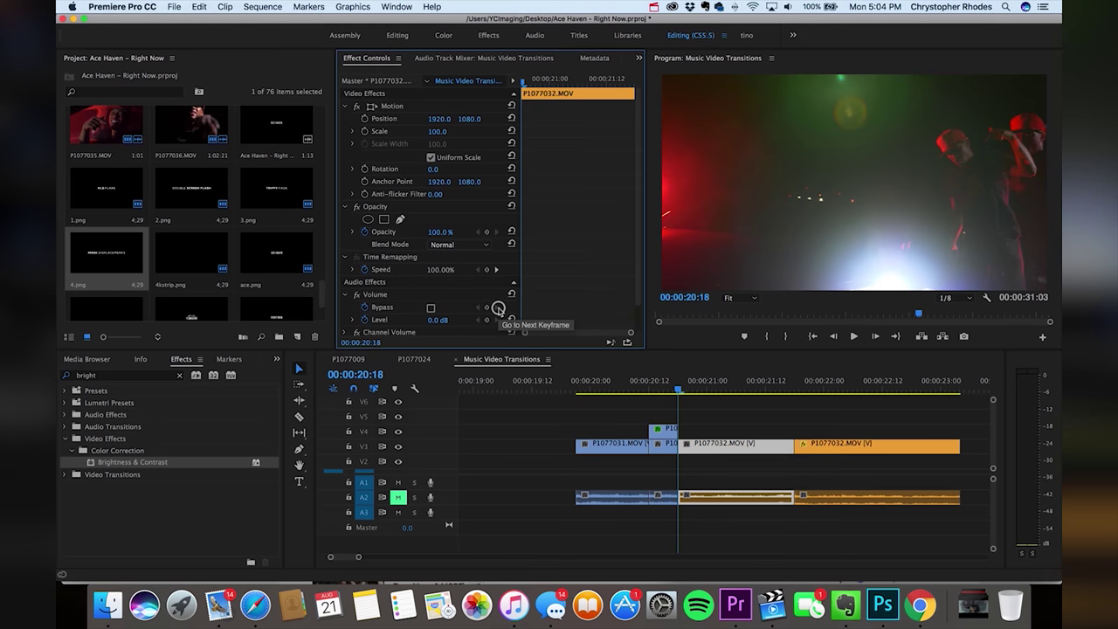
left_click(669, 446)
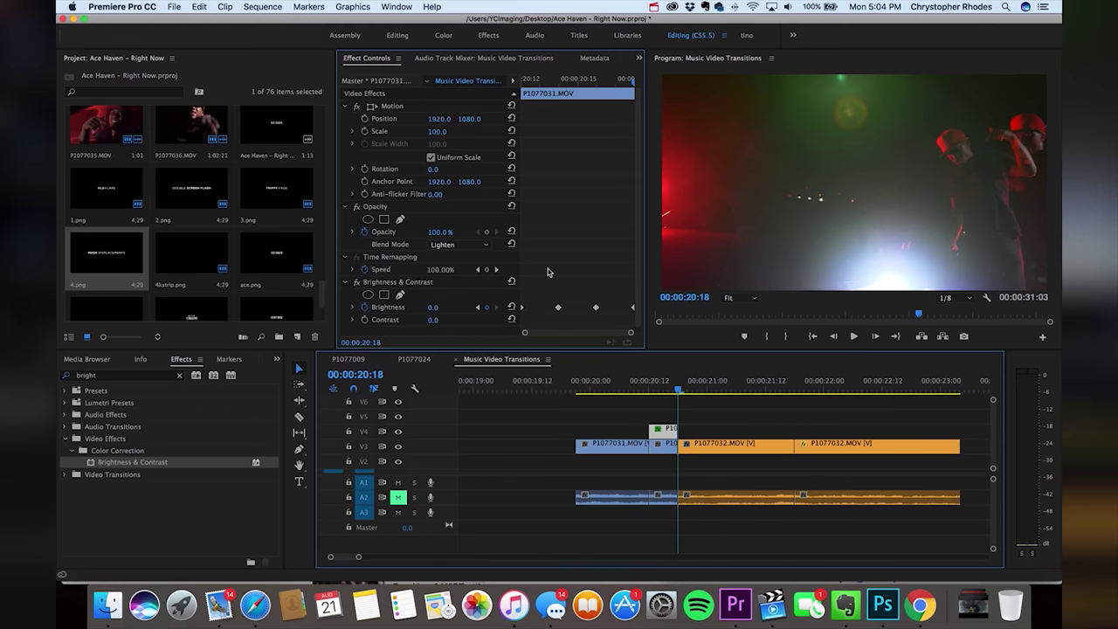
Step: Play the sequence repeatedly from before the short V4 copy to preview the overlaid brightness flash
left_click(686, 407)
left_click_drag(663, 390, 624, 388)
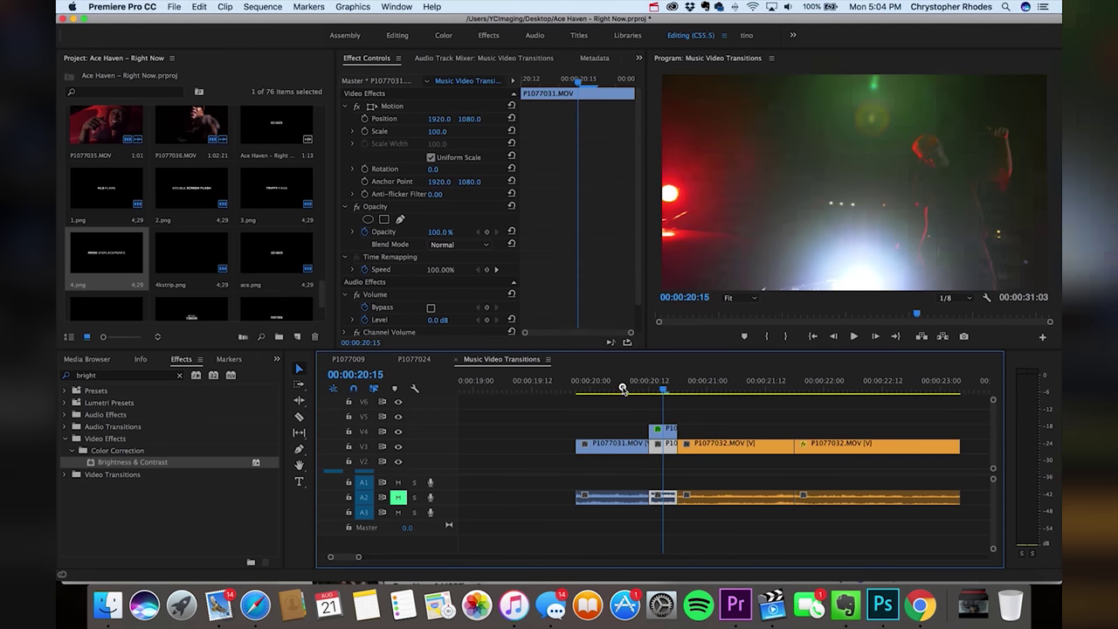
key("space")
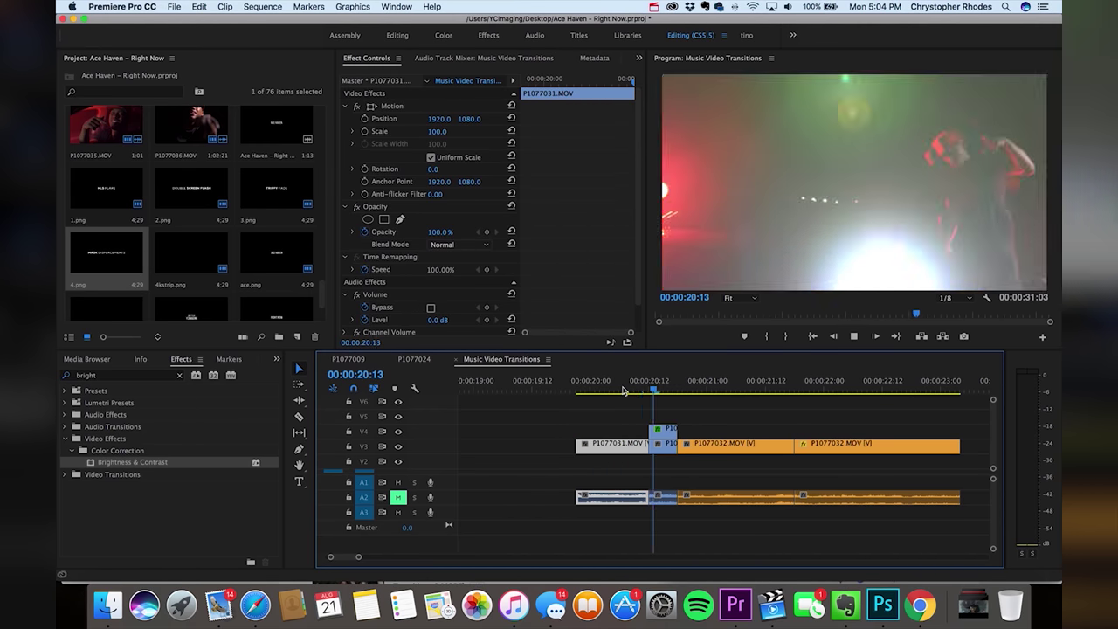
left_click_drag(648, 387, 625, 389)
key("space")
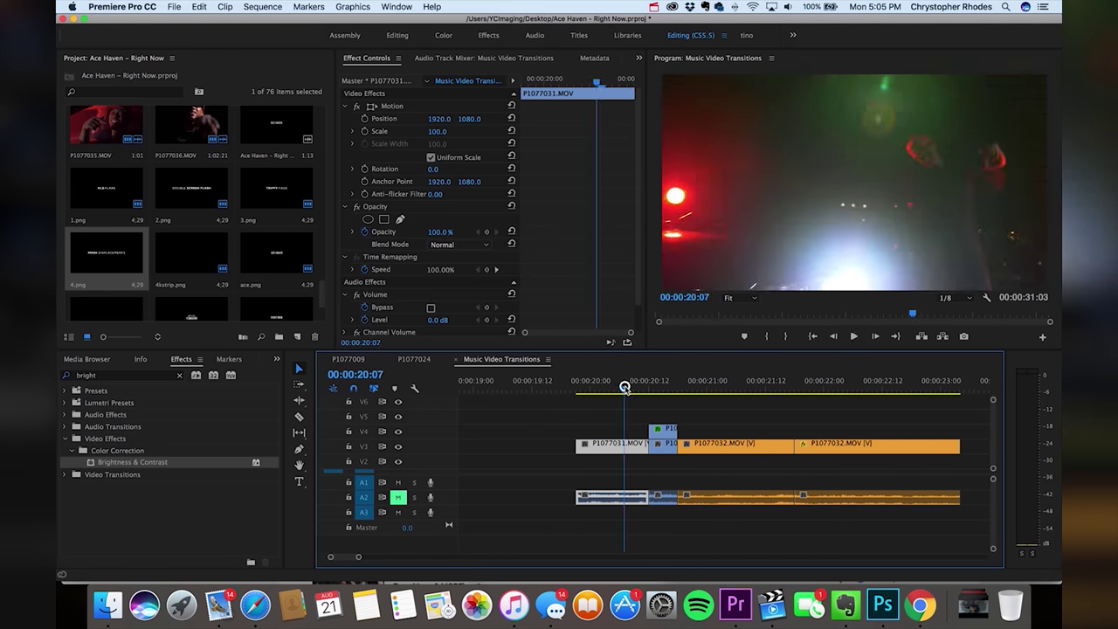
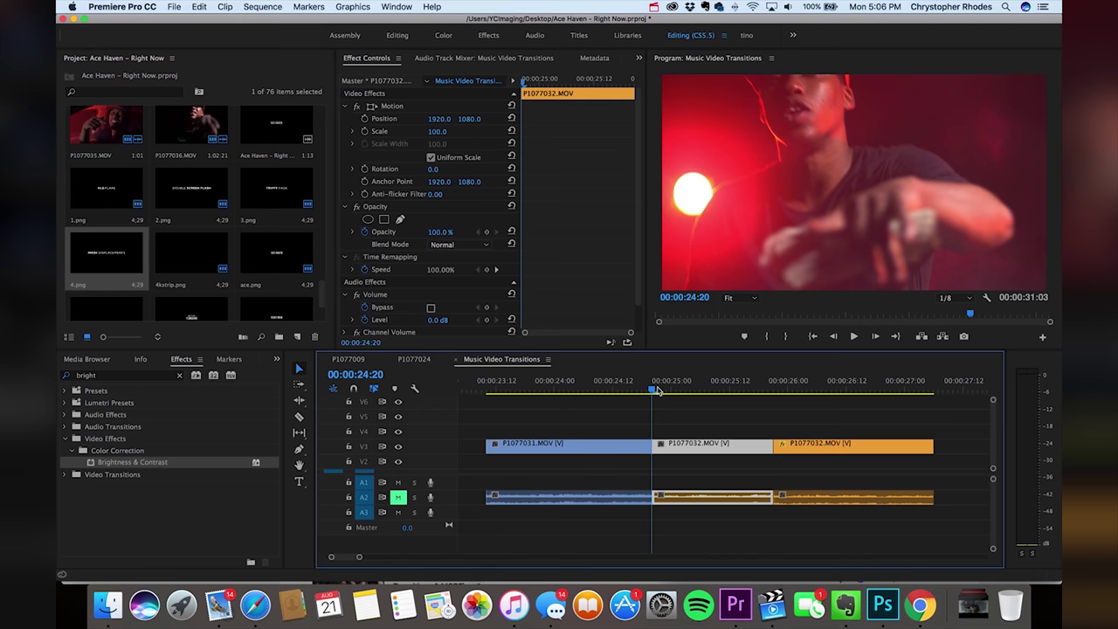
Step: Split the P1077031 clip on V3 at 00:00:23:19, about one second before its end, and decline the incoming call
key("shift+Left")
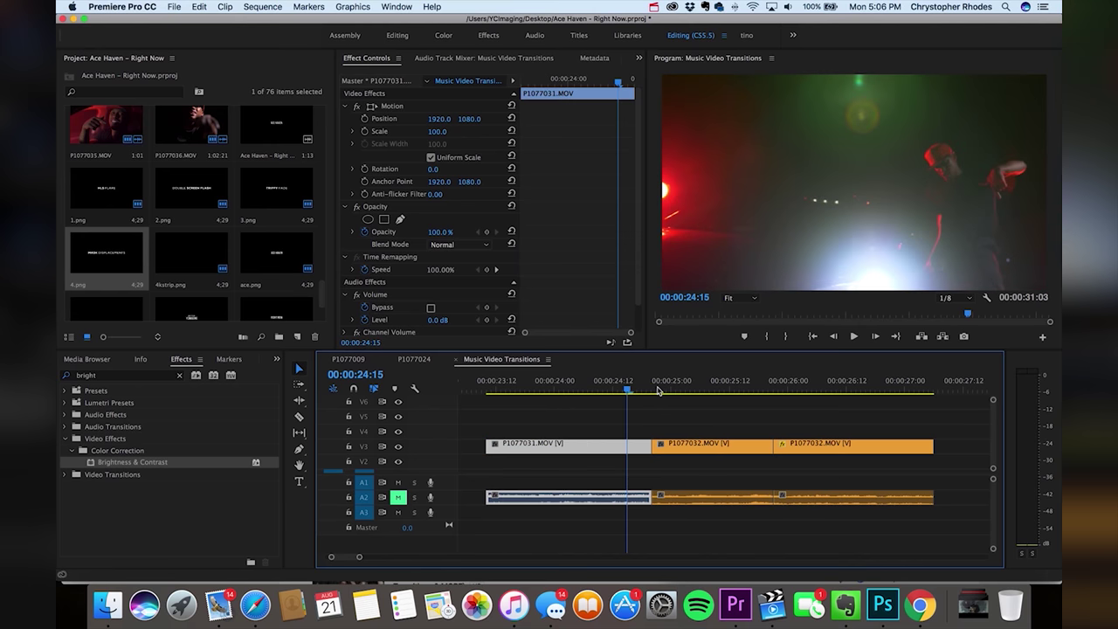
key("Left")
key("Left")
key("Left")
key("Left")
key("Left")
key("Left")
key("Left")
key("Left")
key("Left")
key("Left")
key("Left")
key("Left")
key("Left")
key("Left")
key("Left")
key("Left")
key("Left")
key("Left")
key("Left")
key("Left")
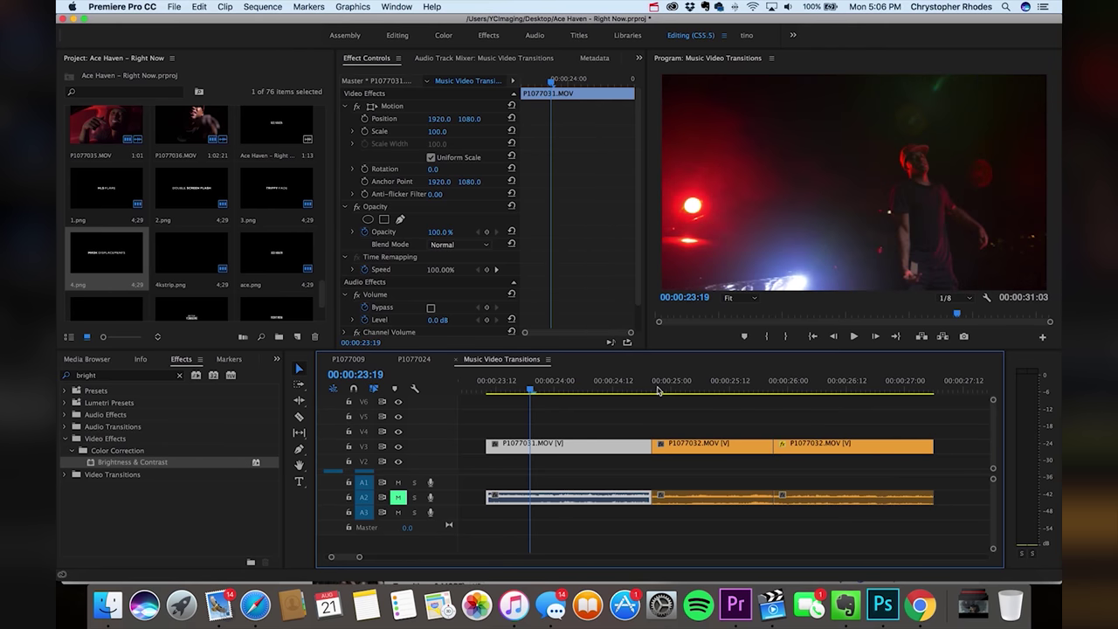
key("c")
left_click(532, 446)
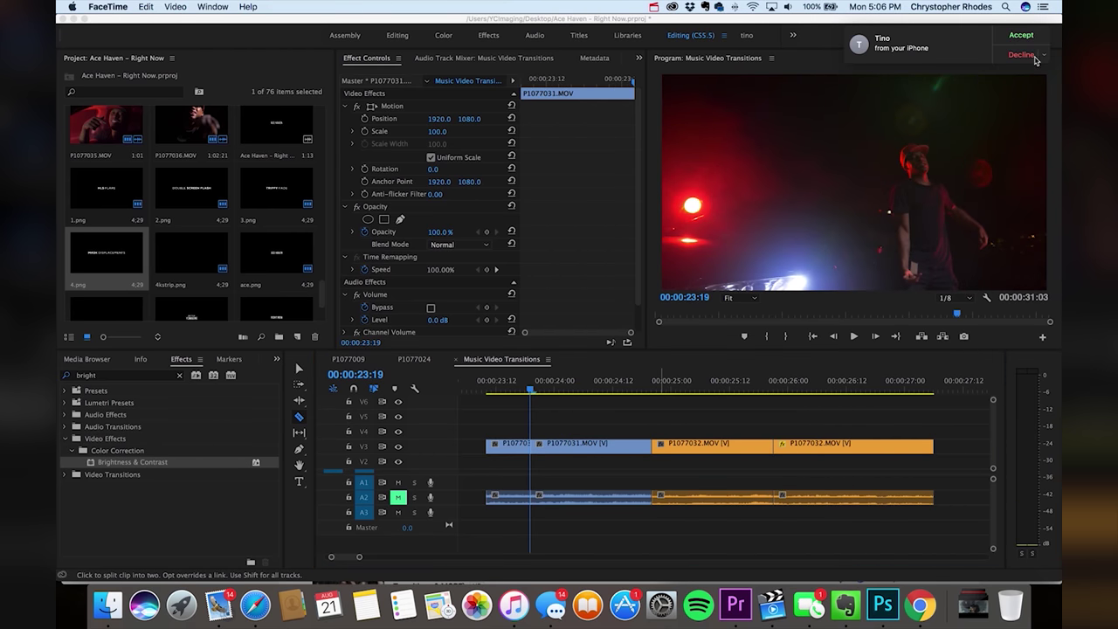
left_click(1021, 55)
left_click(618, 427)
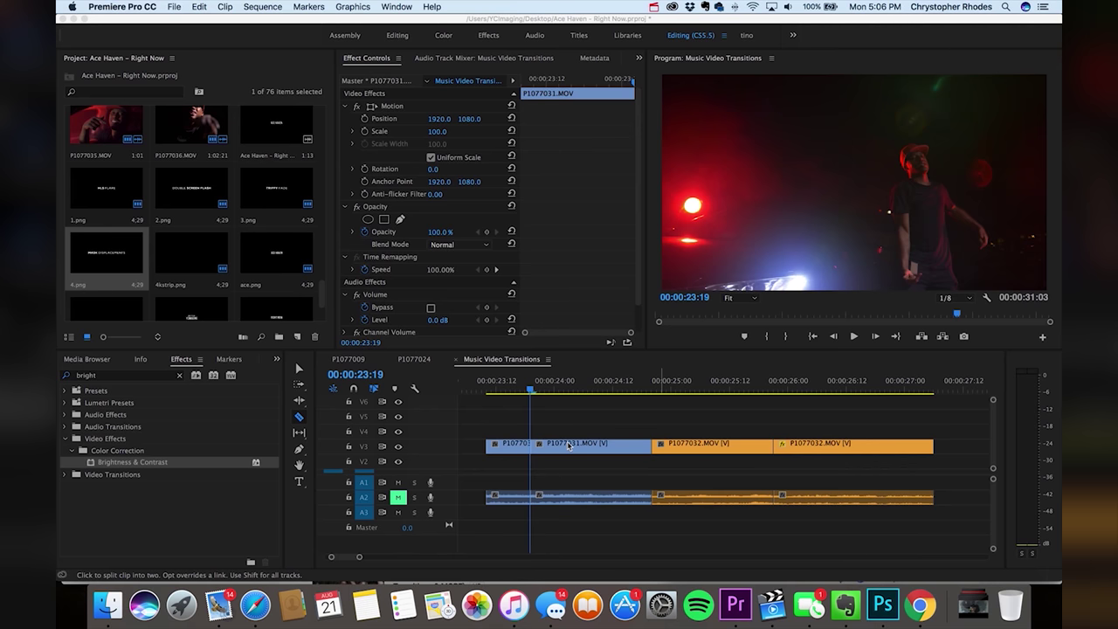
Step: Find the Wave Warp effect and apply it to the second piece of the split P1077031 clip
key("v")
left_click(599, 443)
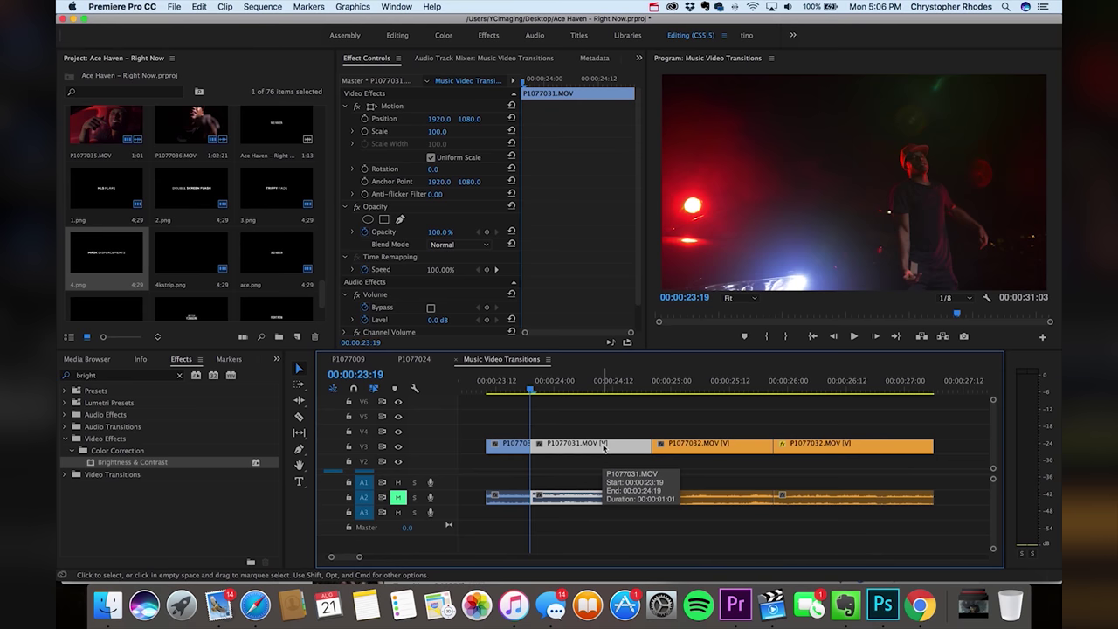
left_click(179, 376)
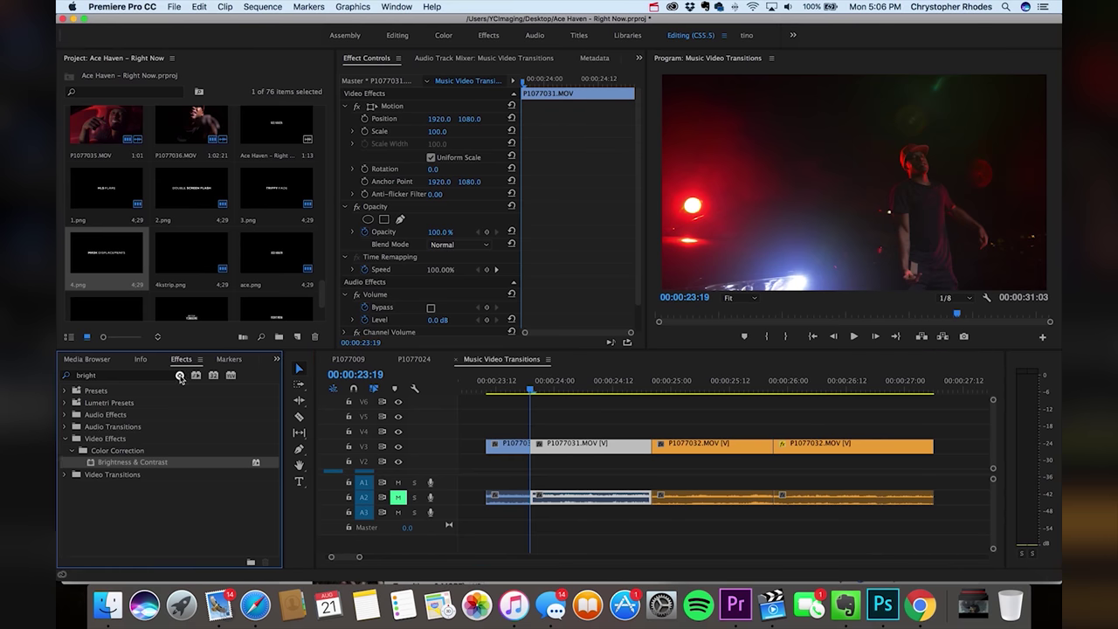
left_click(136, 374)
type("wa")
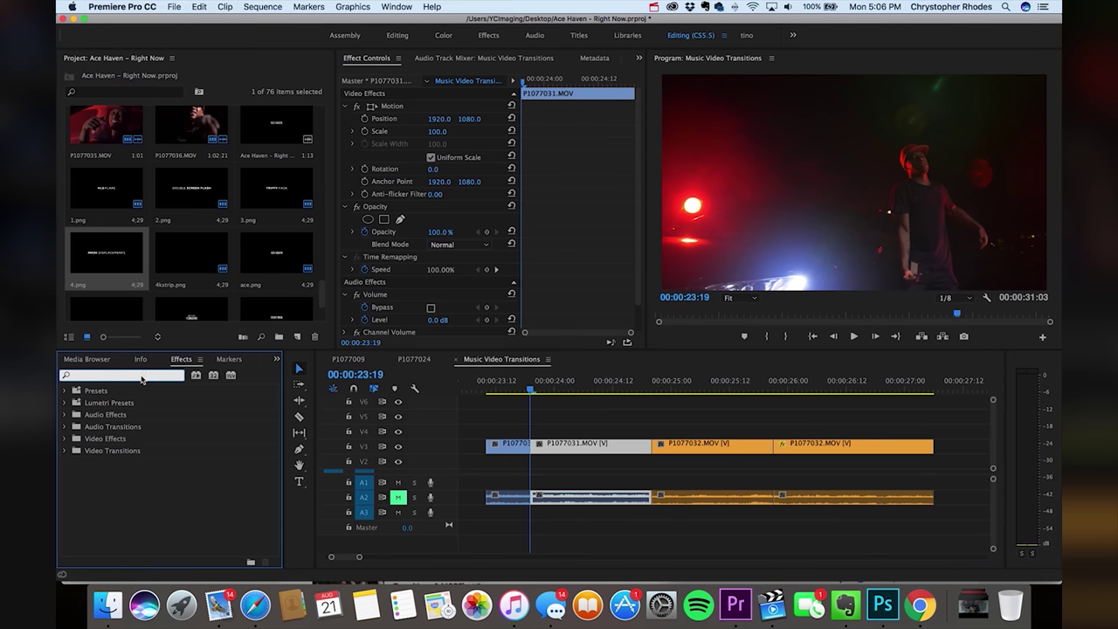
type("ve war")
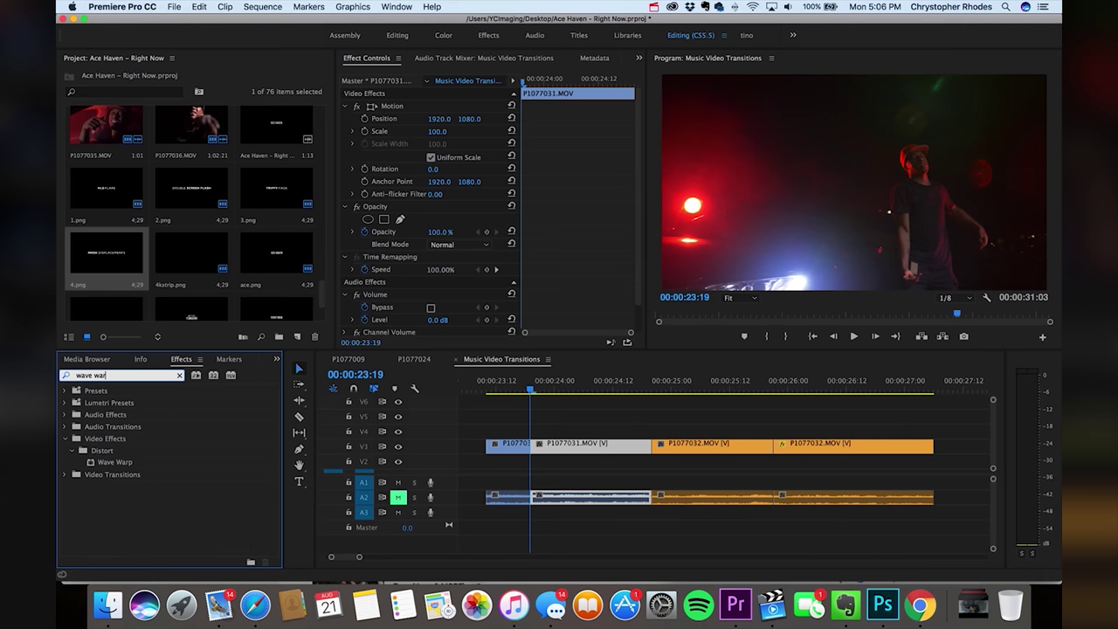
left_click_drag(128, 464, 585, 452)
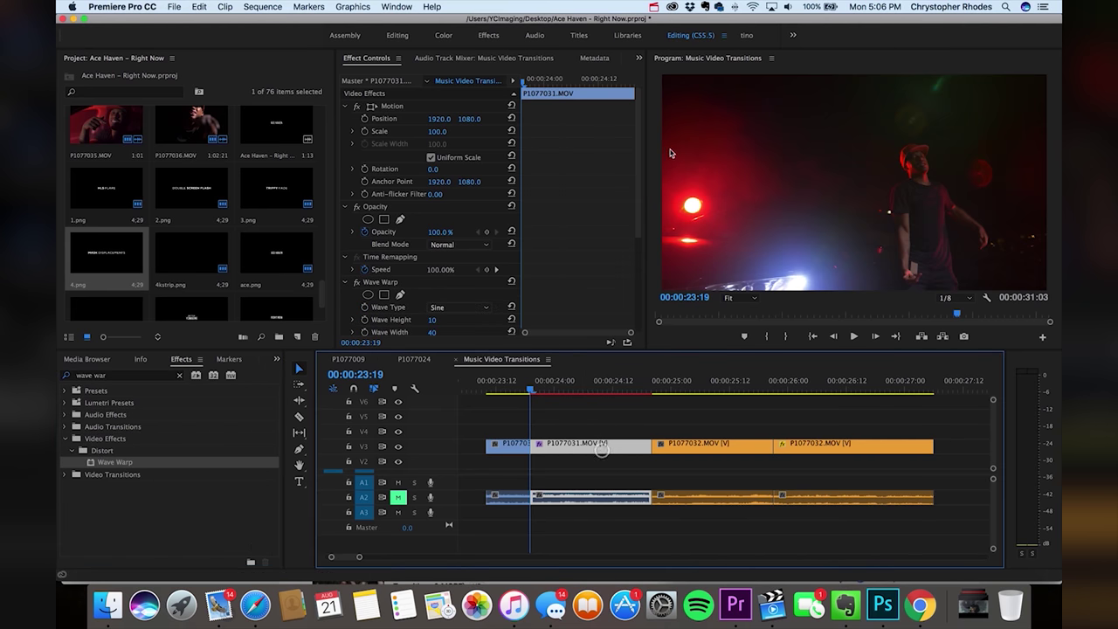
Step: Set Wave Warp's Pinning to All Edges, Wave Height to 142, Wave Width to 659 and Wave Speed to 2.3
scroll(637, 219, "down", 3)
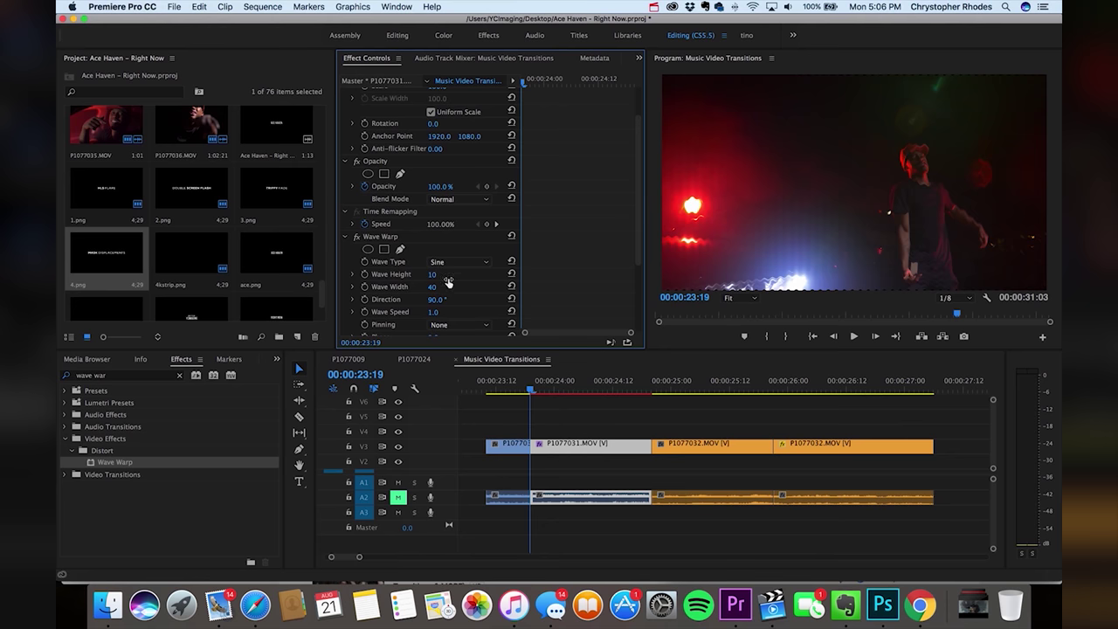
scroll(636, 233, "down", 2)
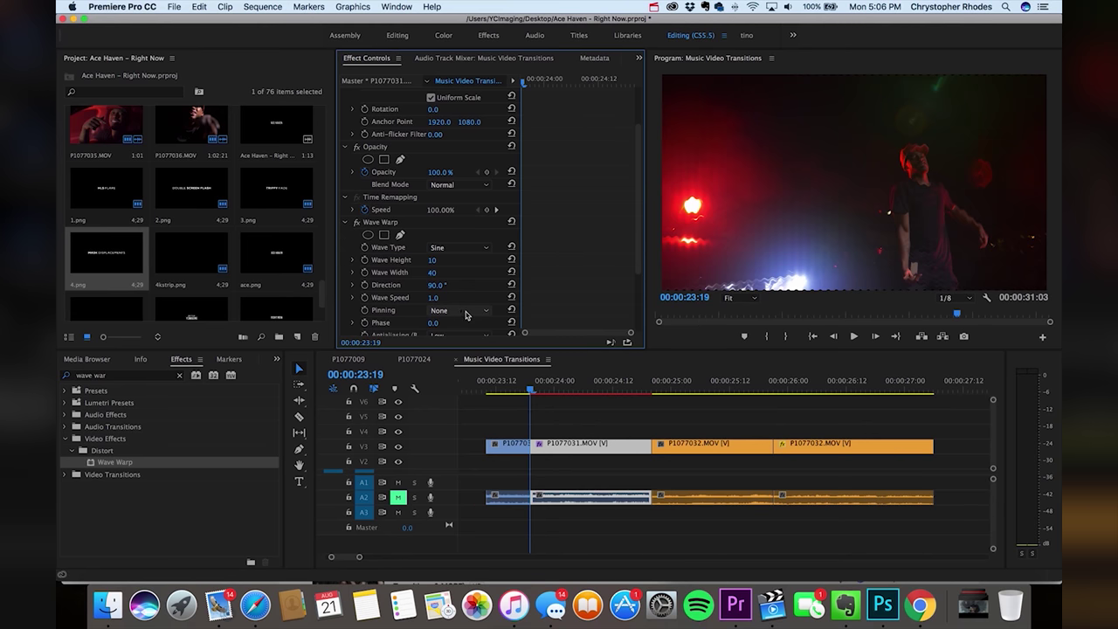
left_click(465, 315)
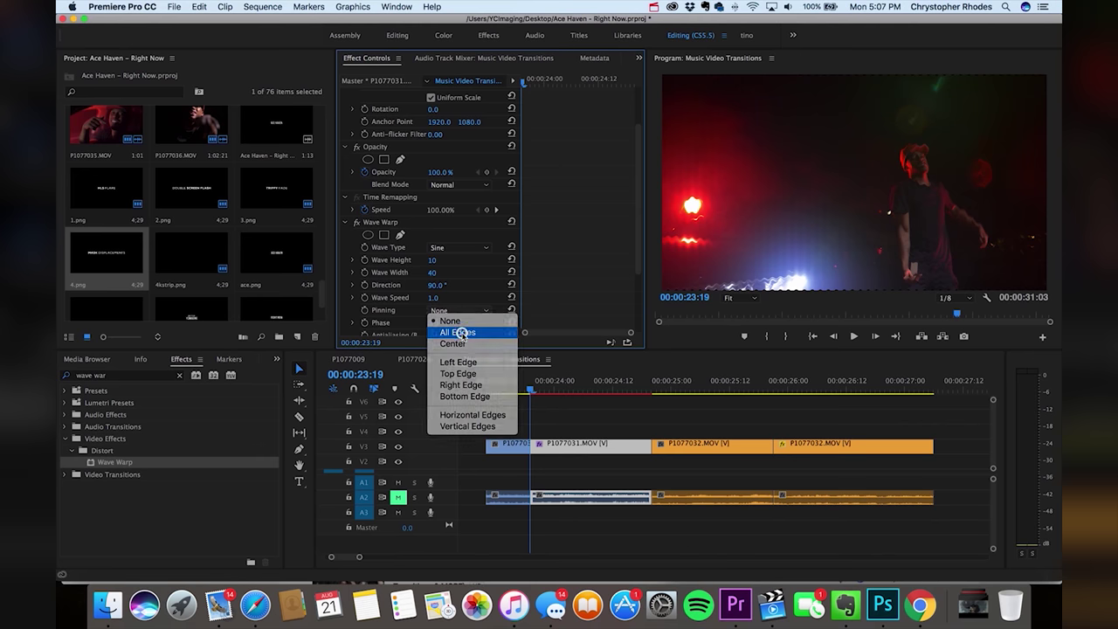
left_click(459, 334)
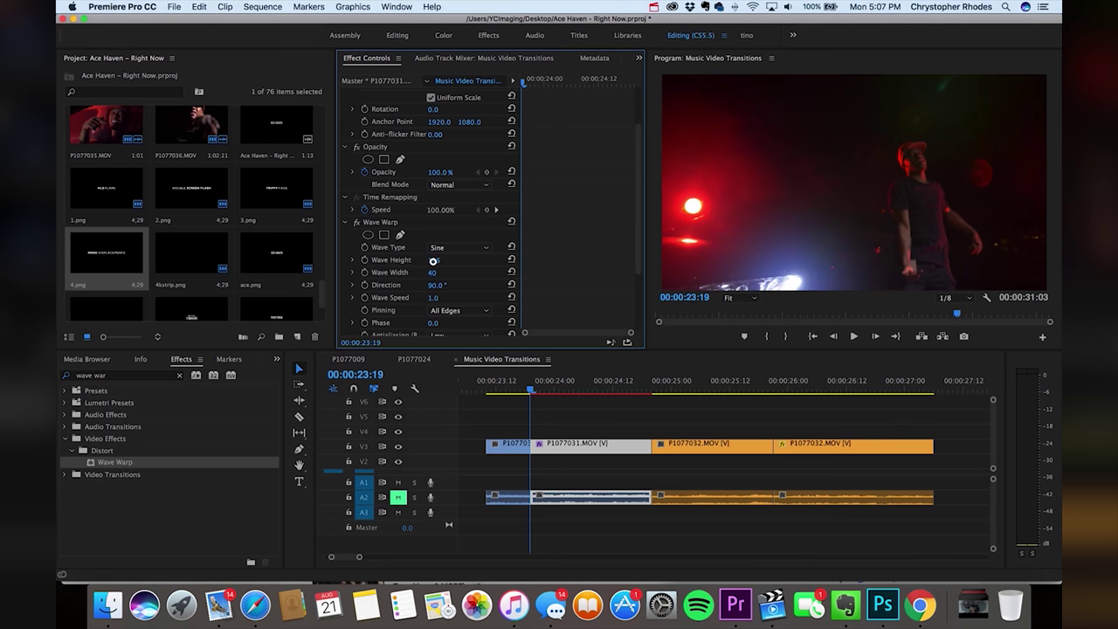
left_click(432, 260)
Step: Play and scrub the sequence from just before the new cut to preview the wave distortion
left_click(515, 384)
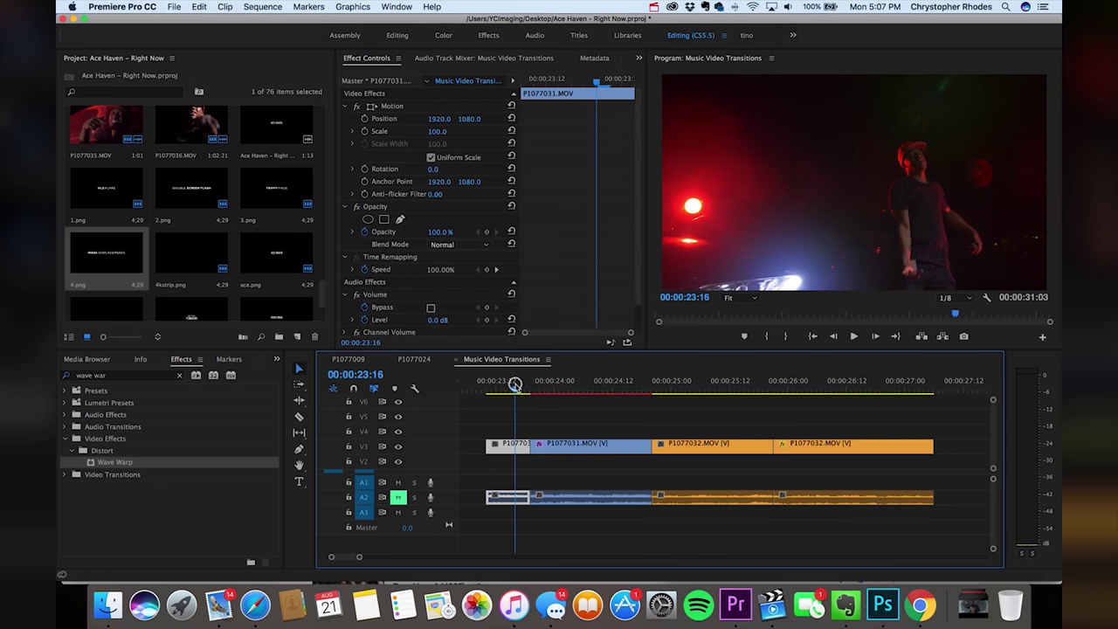
key("space")
left_click(519, 385)
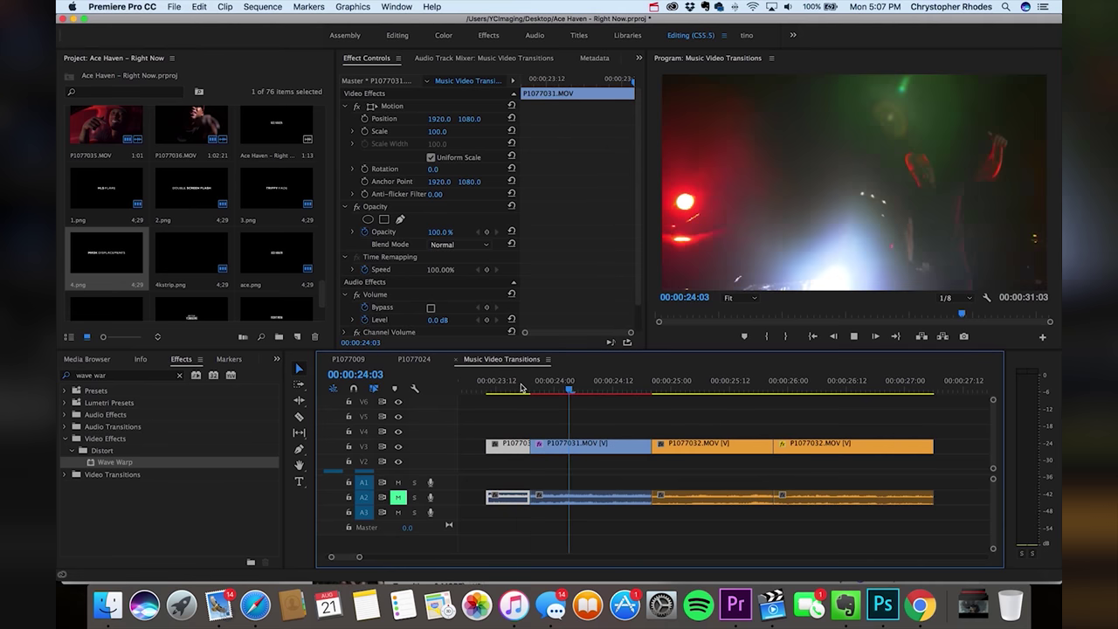
left_click(520, 385)
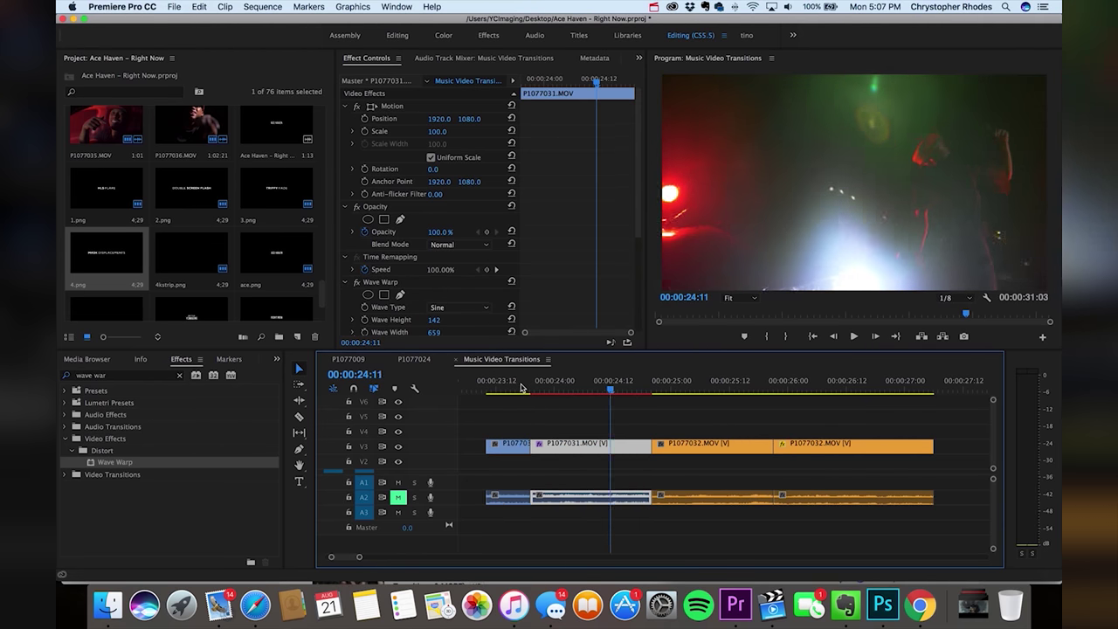
left_click(521, 386)
left_click_drag(521, 386, 551, 386)
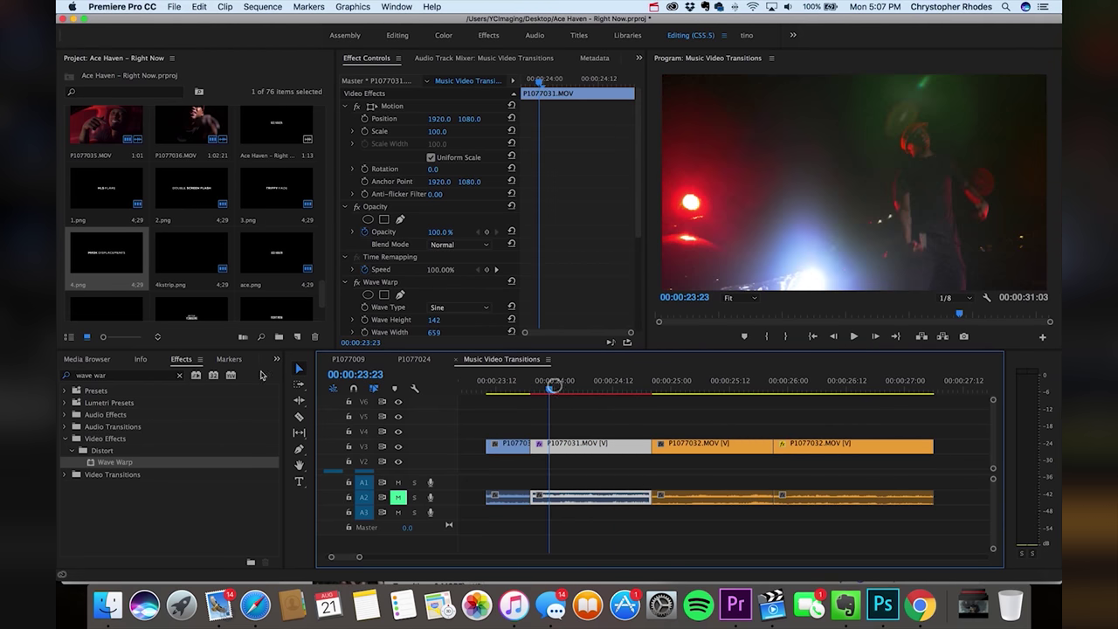
Step: Find the Invert video effect and add it to the Wave Warp piece of P1077031
left_click(181, 375)
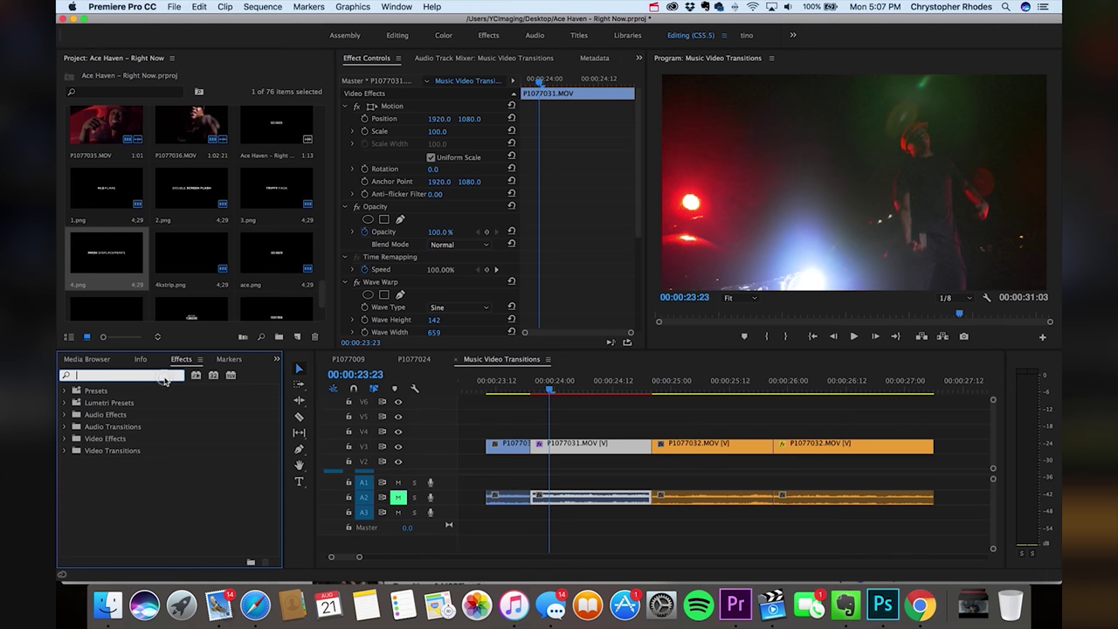
type("invert")
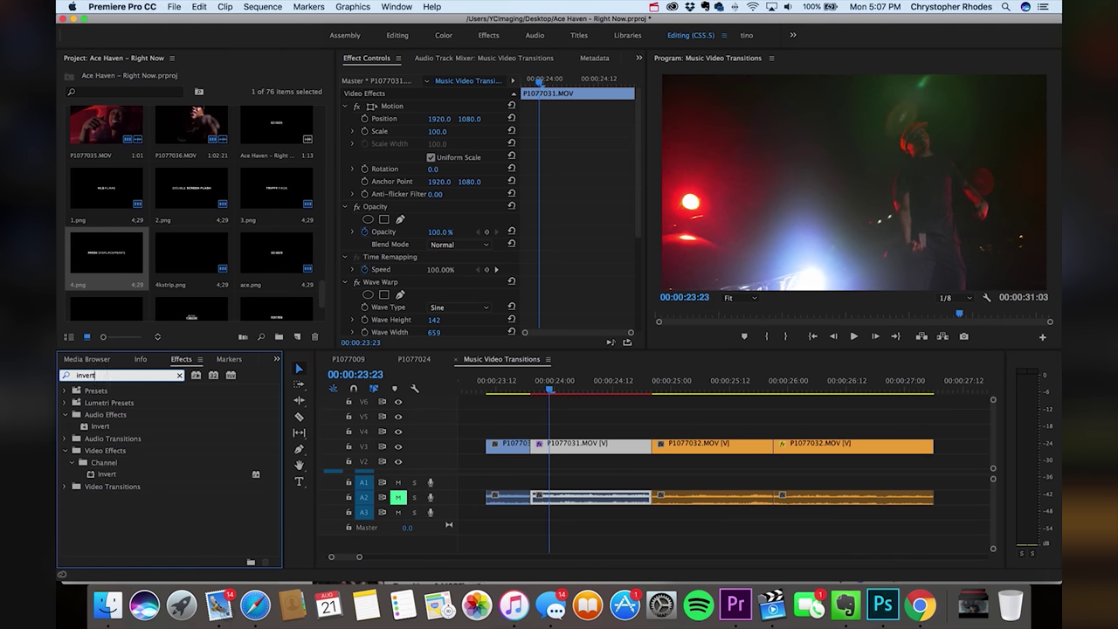
left_click_drag(111, 474, 590, 447)
left_click_drag(643, 200, 638, 249)
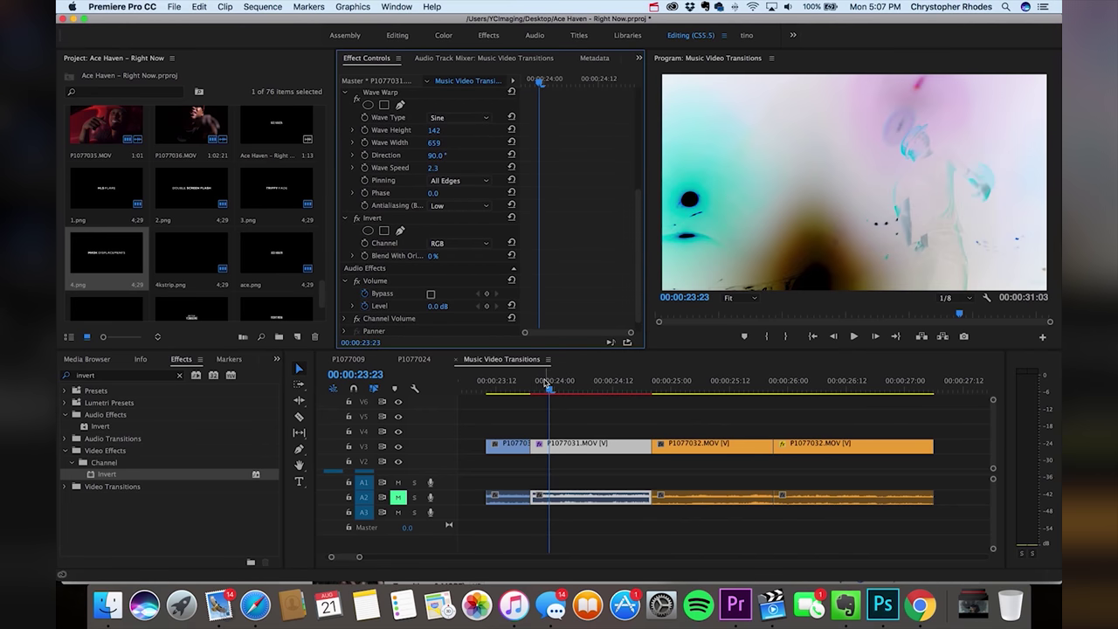
Step: Play the sequence from before the 00:00:23:19 cut to preview the inverted, warped piece
left_click_drag(546, 384, 531, 387)
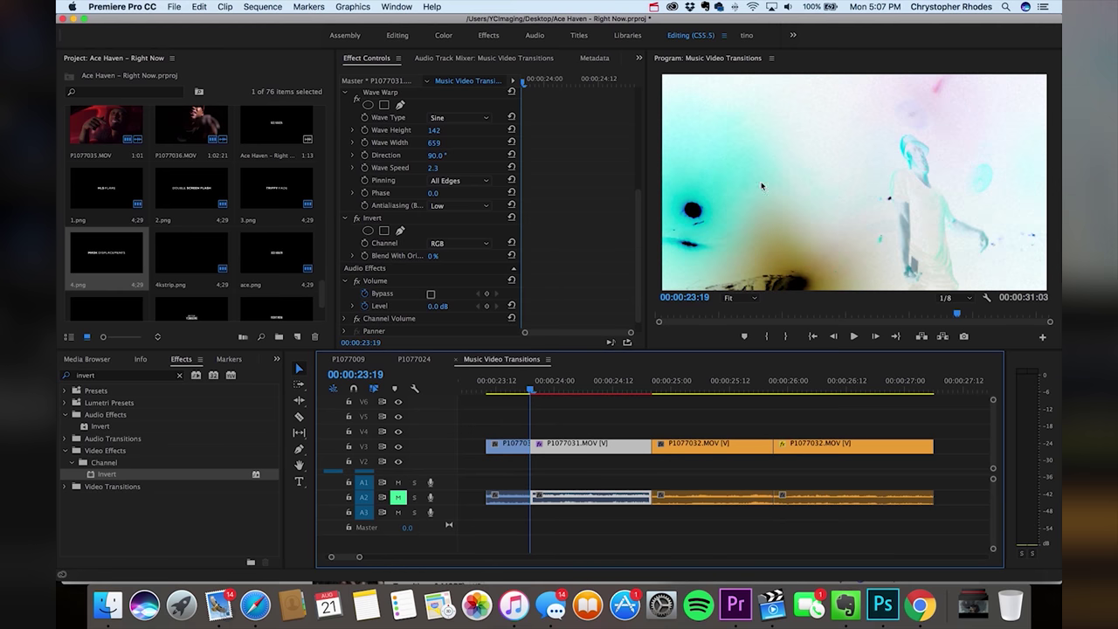
left_click(516, 382)
key("space")
key("space")
left_click(535, 384)
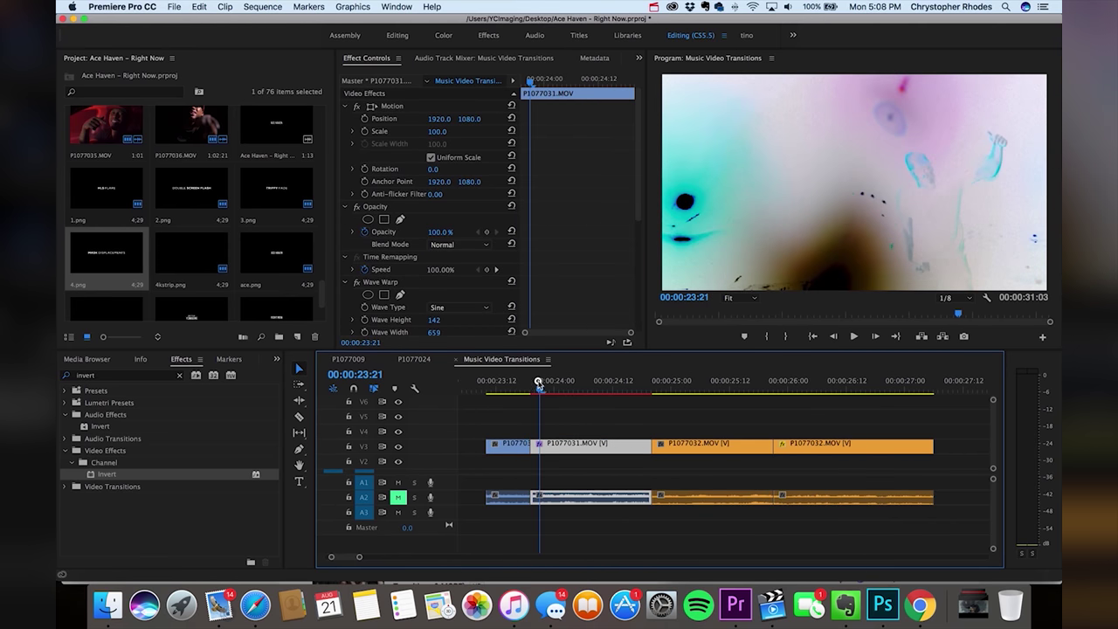
Step: Set the Invert effect's Channel to Hue on the warped P1077031 piece
left_click_drag(533, 384, 530, 386)
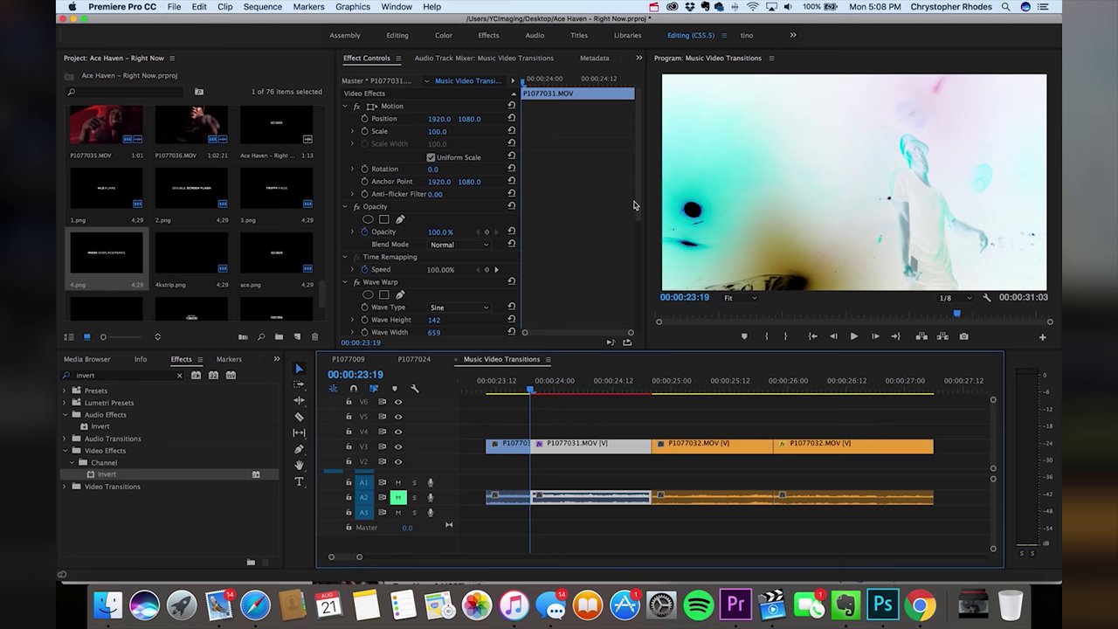
left_click_drag(641, 195, 645, 303)
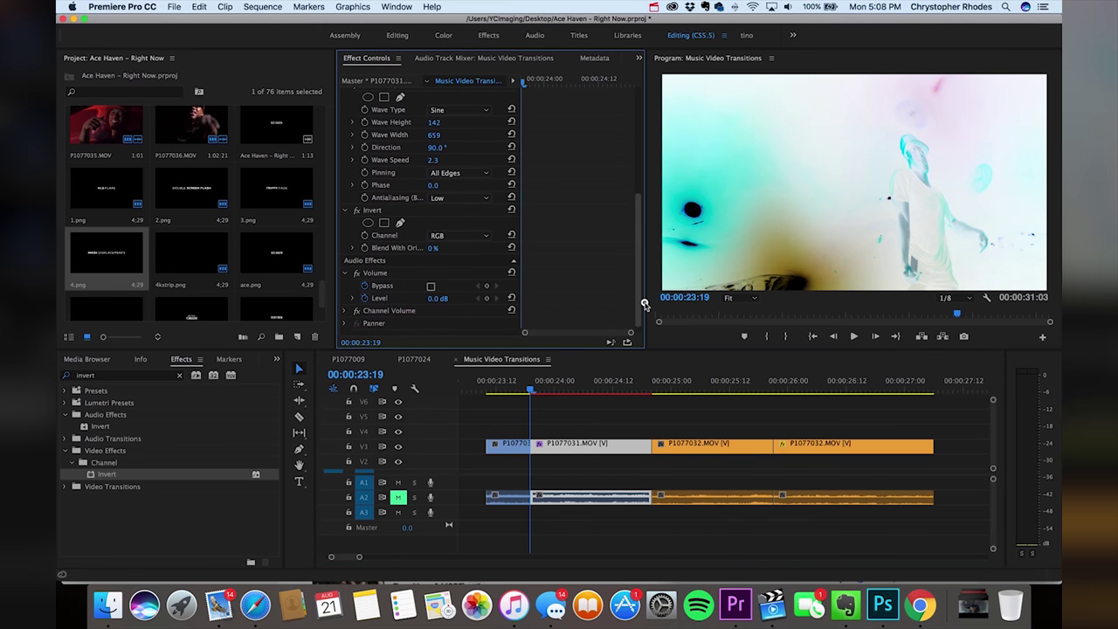
left_click(450, 235)
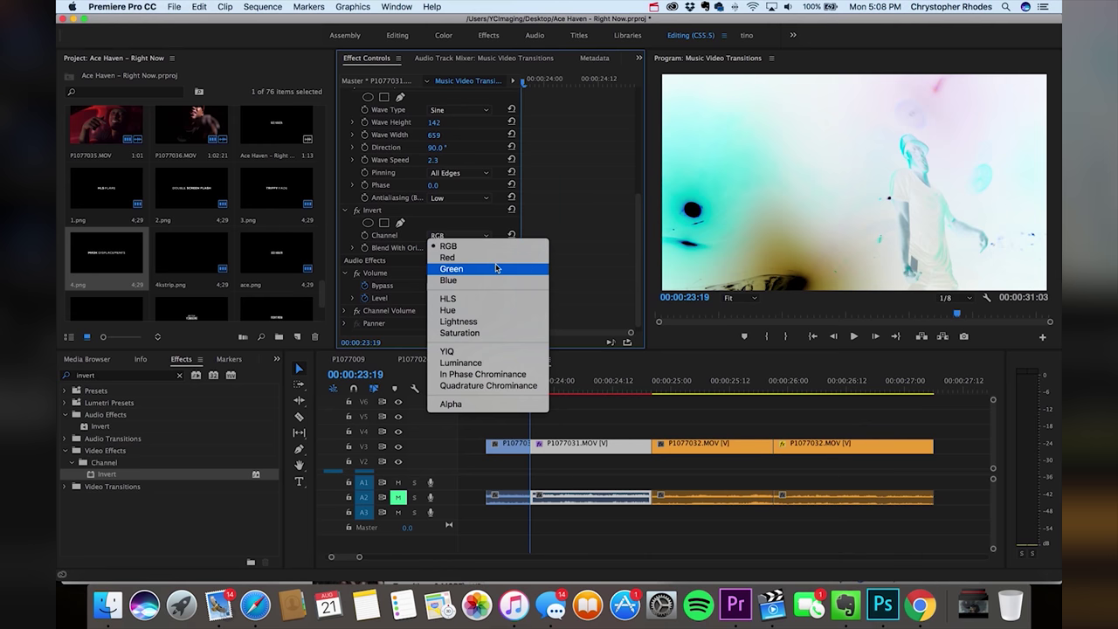
left_click(479, 310)
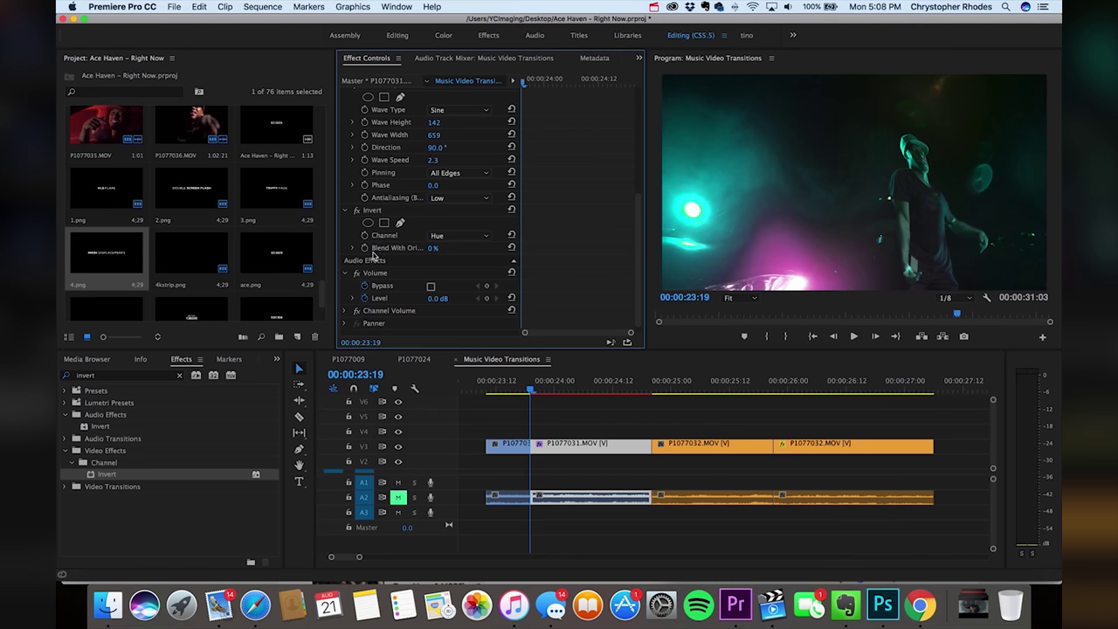
Step: Keyframe Invert's Blend With Original at the warped piece's start, 00:00:23:19, and at its end, 00:00:24:20
left_click(533, 395)
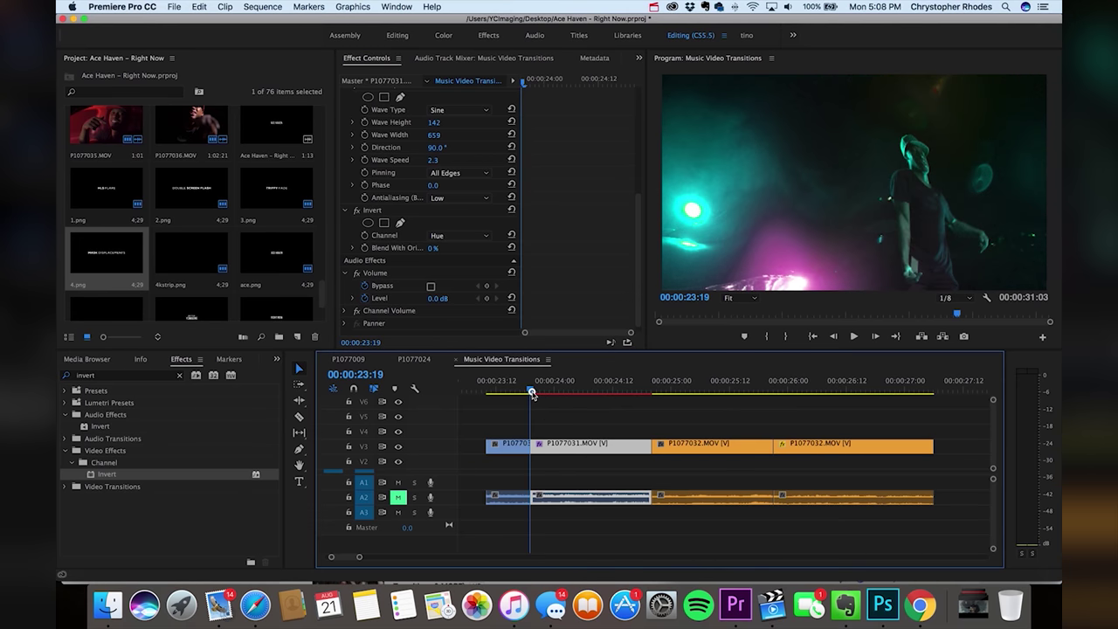
left_click(361, 249)
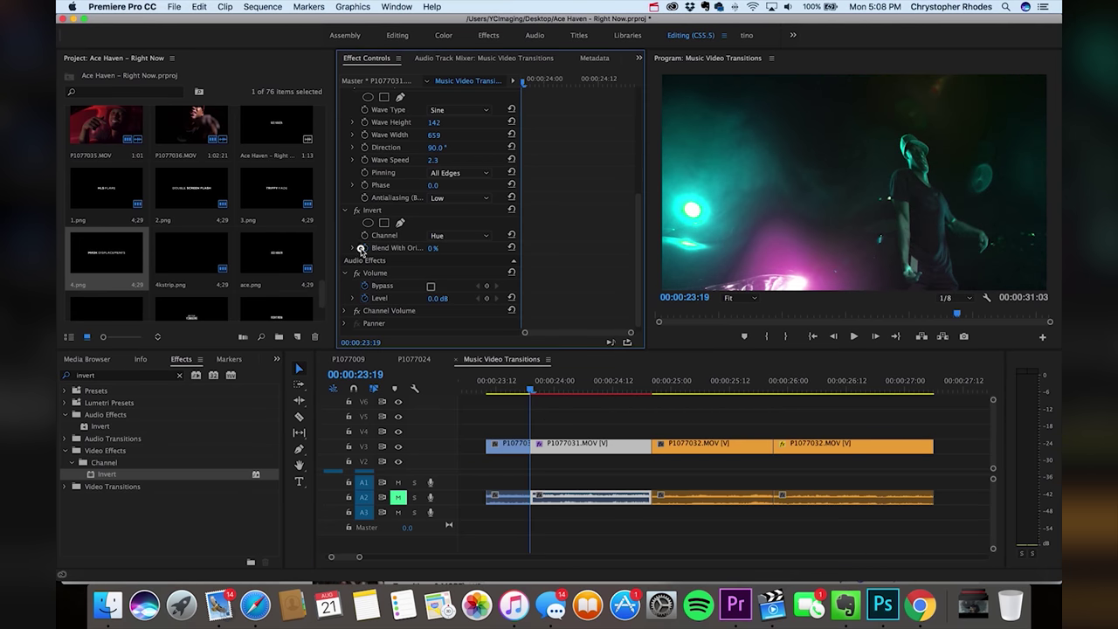
left_click_drag(540, 387, 653, 389)
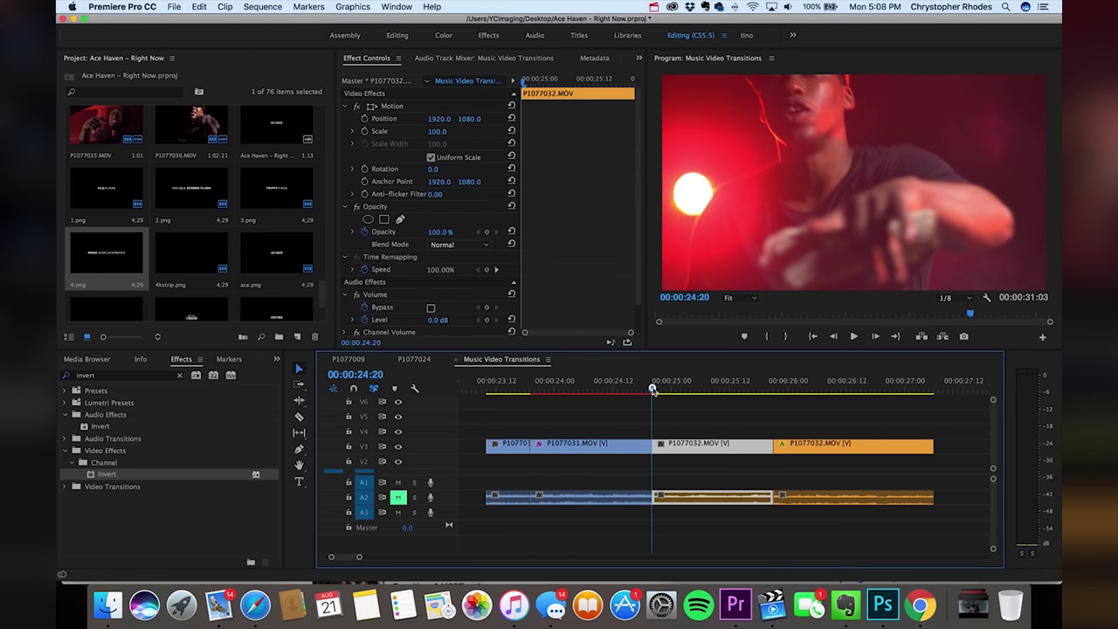
left_click(631, 447)
left_click_drag(638, 200, 638, 290)
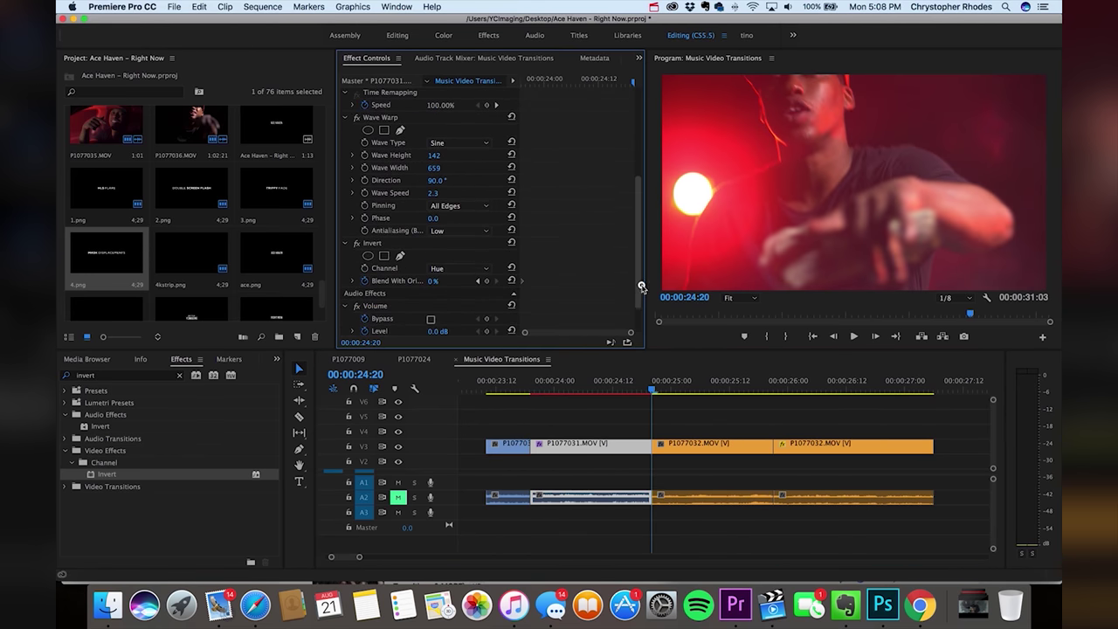
left_click(488, 282)
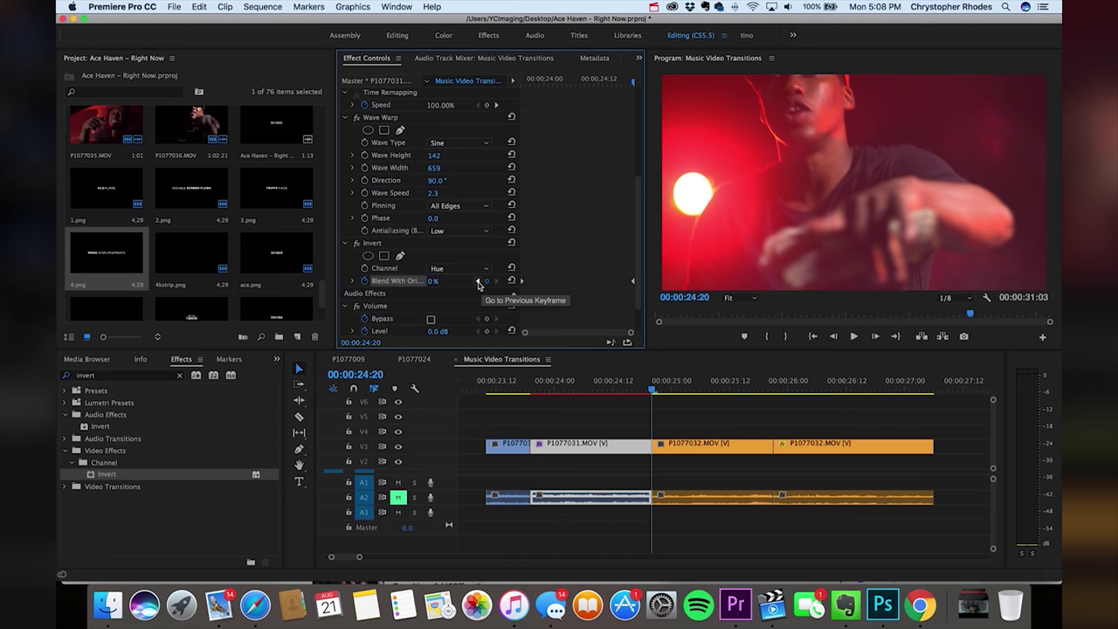
Step: Set Blend With Original to 100% at the first keyframe, and play the transition from just before the cut
left_click(478, 281)
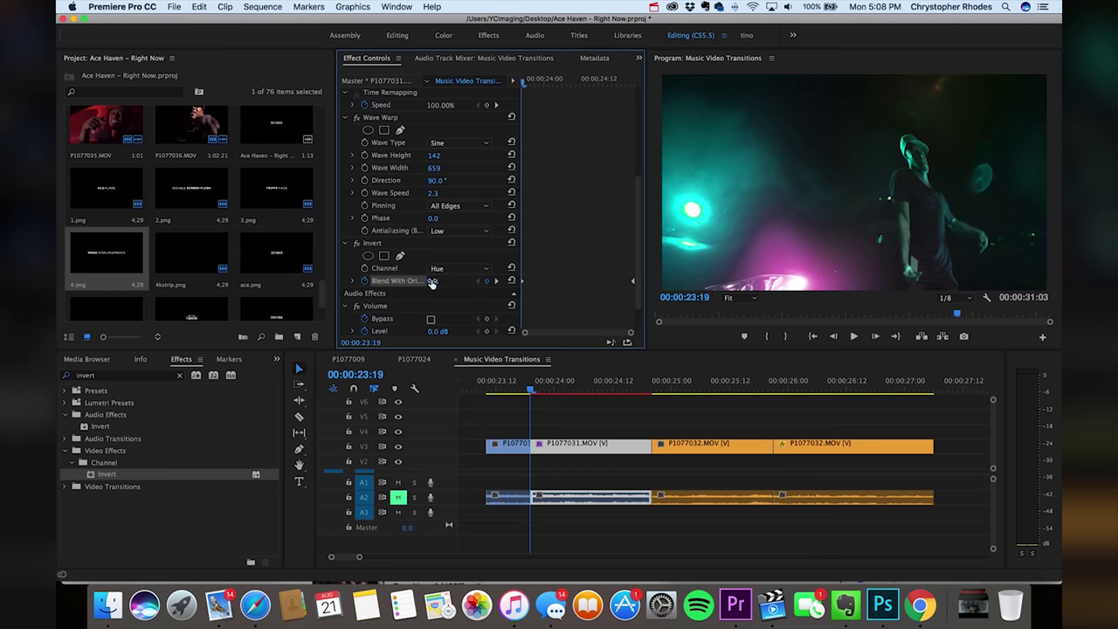
left_click_drag(431, 283, 431, 280)
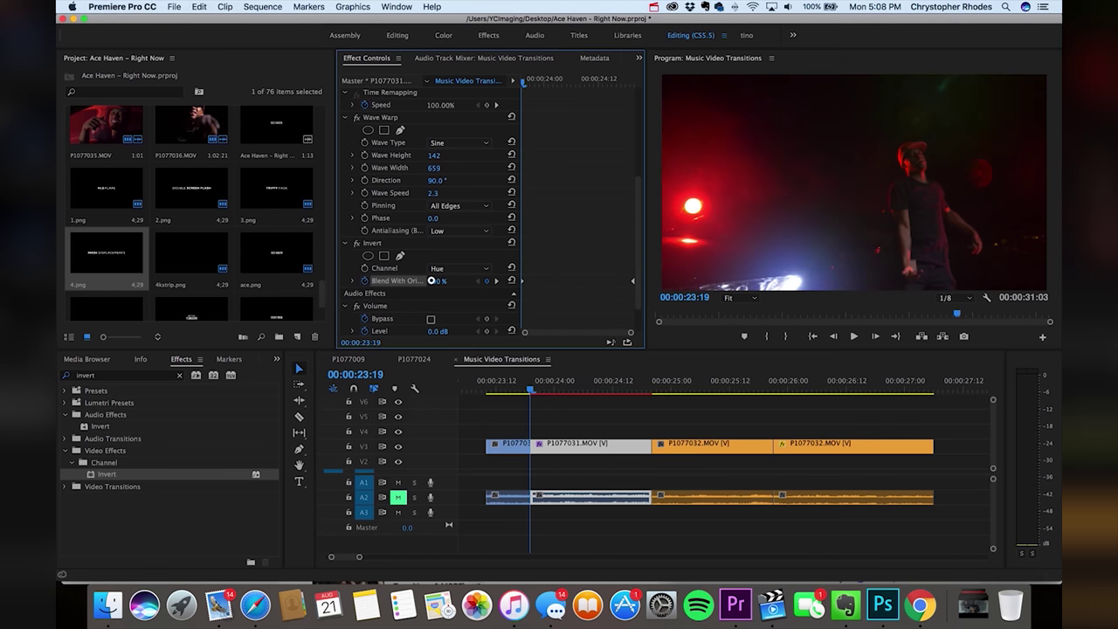
mouse_move(530, 390)
left_mouse_down()
mouse_move(653, 392)
mouse_move(509, 397)
mouse_move(654, 390)
mouse_move(511, 398)
mouse_move(532, 387)
mouse_move(519, 390)
left_mouse_up()
key("space")
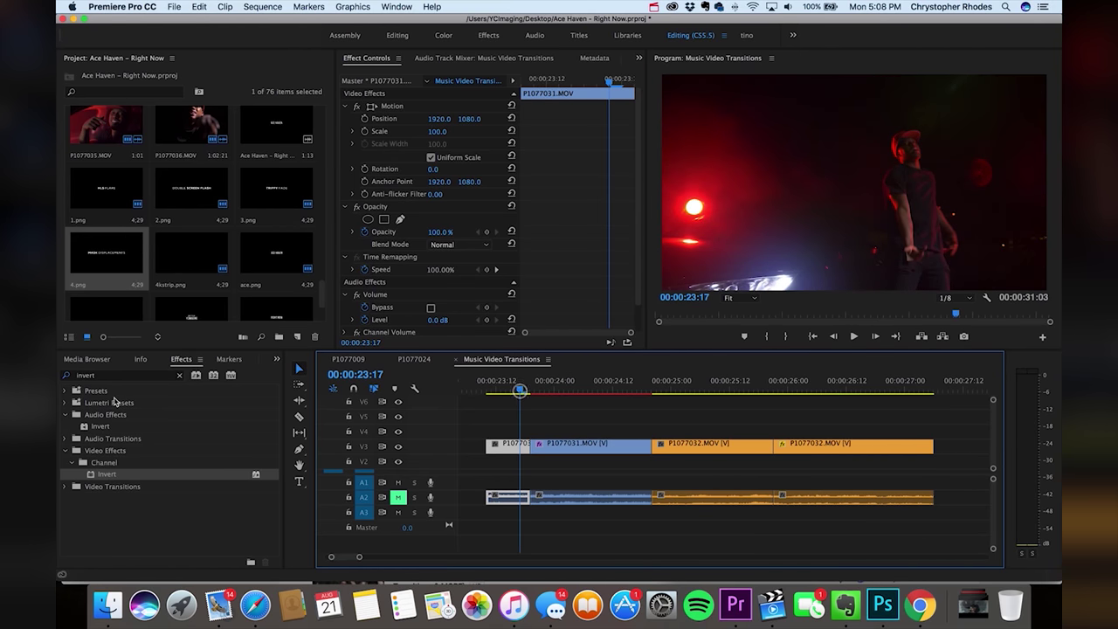
Step: Apply the Additive Dissolve video transition at the 00:00:23:19 cut between the two P1077031 pieces
left_click(179, 375)
left_click(66, 450)
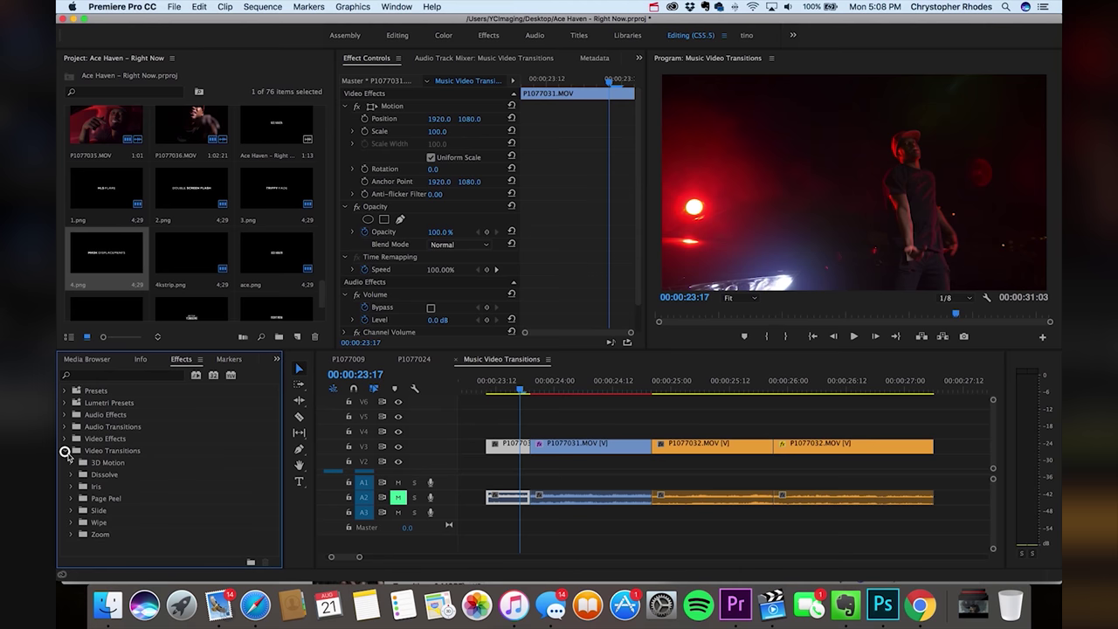
left_click(71, 474)
left_click_drag(123, 485, 528, 447)
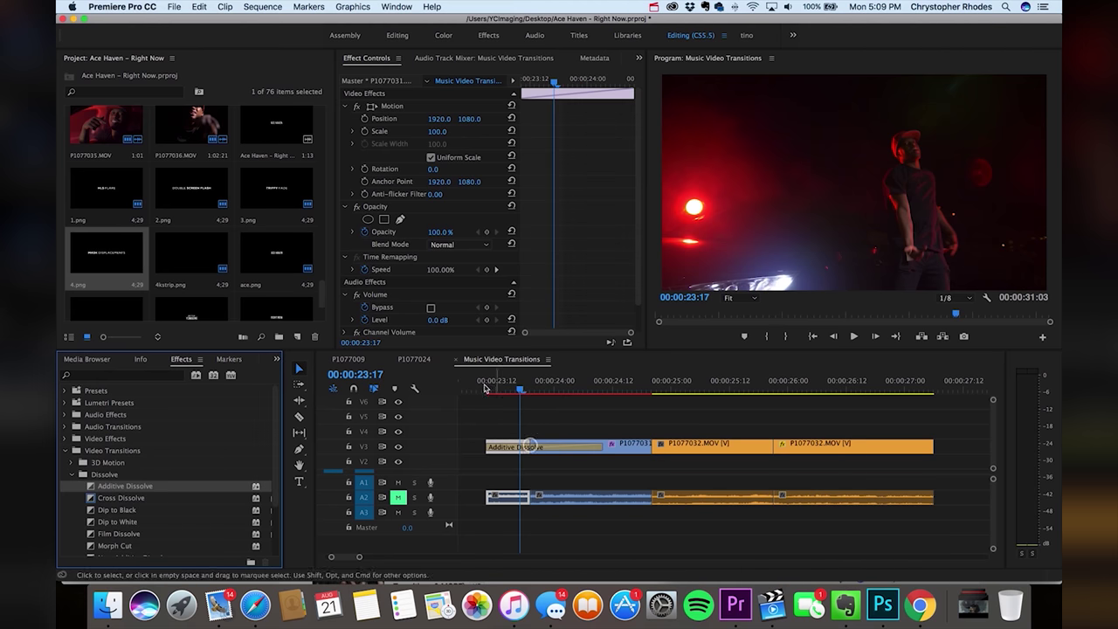
Step: Play the Additive Dissolve between the two P1077031 pieces from the start of the first piece
left_click(484, 388)
key("space")
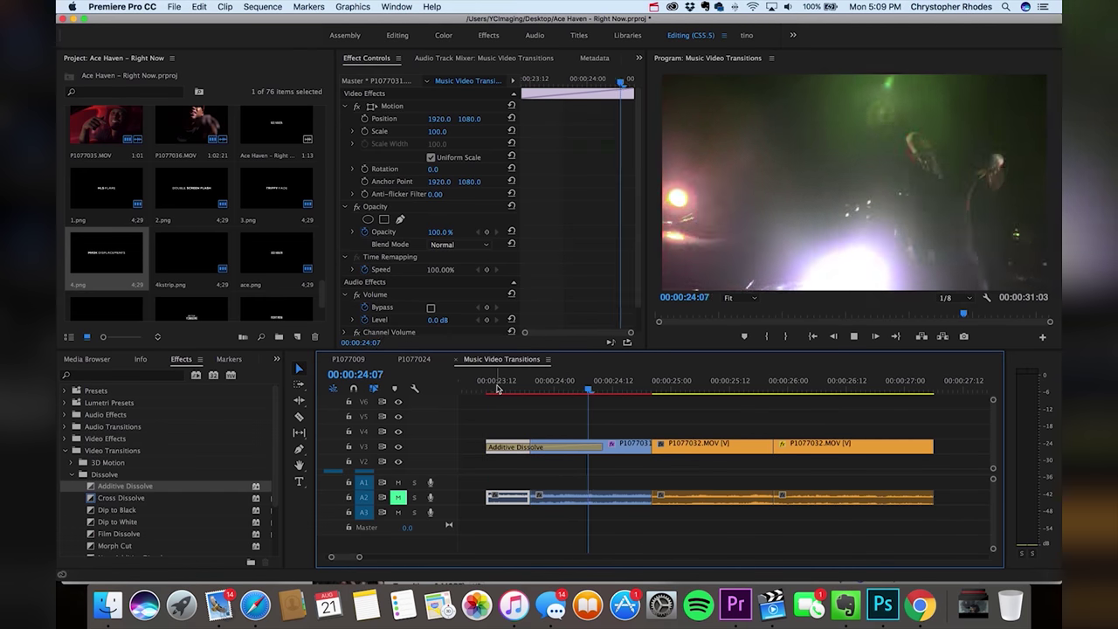
left_click(493, 387)
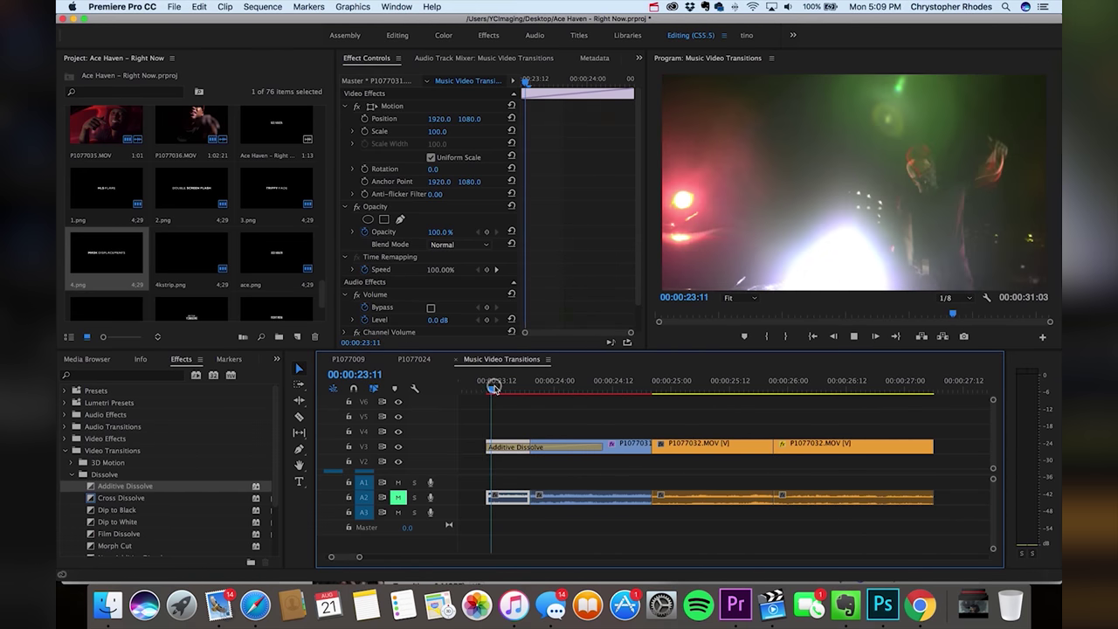
left_click(494, 387)
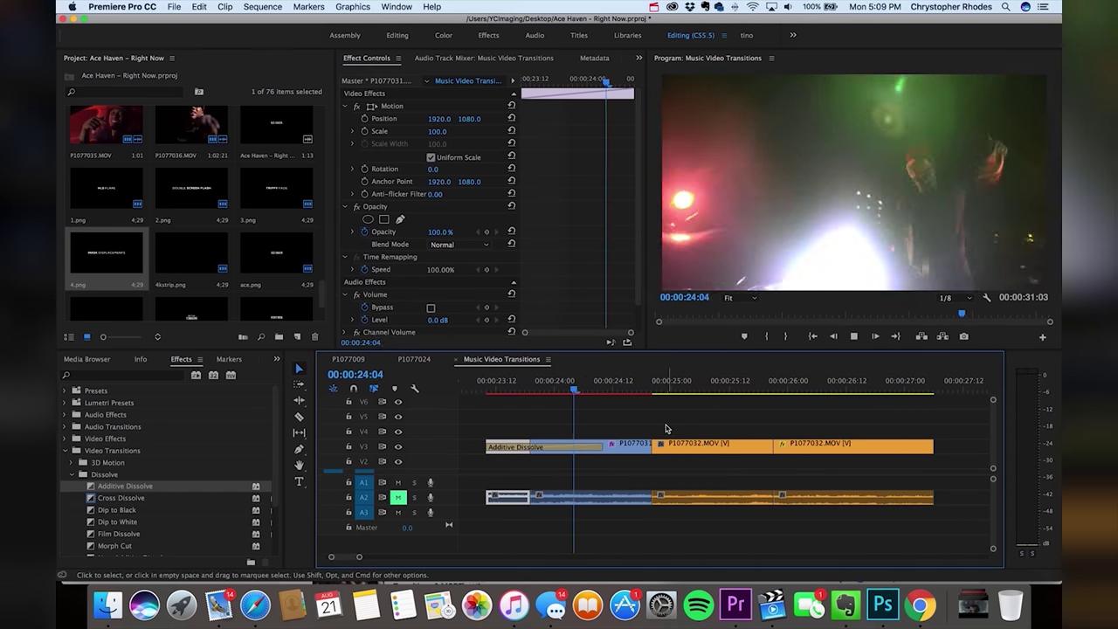
key("space")
Step: Copy the Wave Warp effect from the warped P1077031 piece onto the first P1077032 piece, which starts at 00:00:24:20
left_click_drag(623, 390, 654, 390)
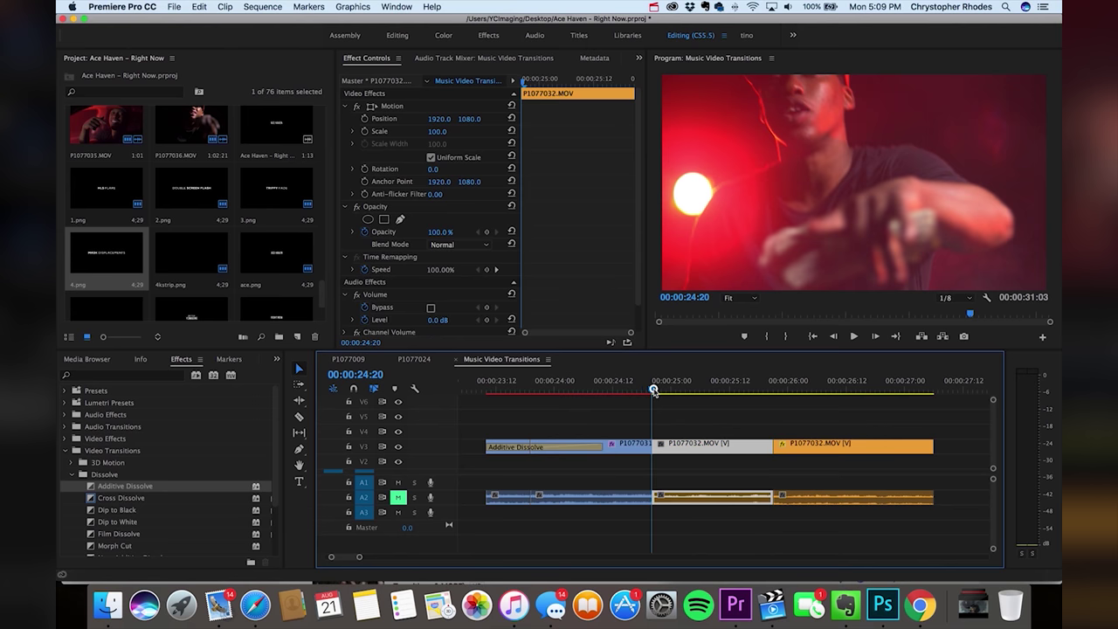
scroll(636, 259, "down", 2)
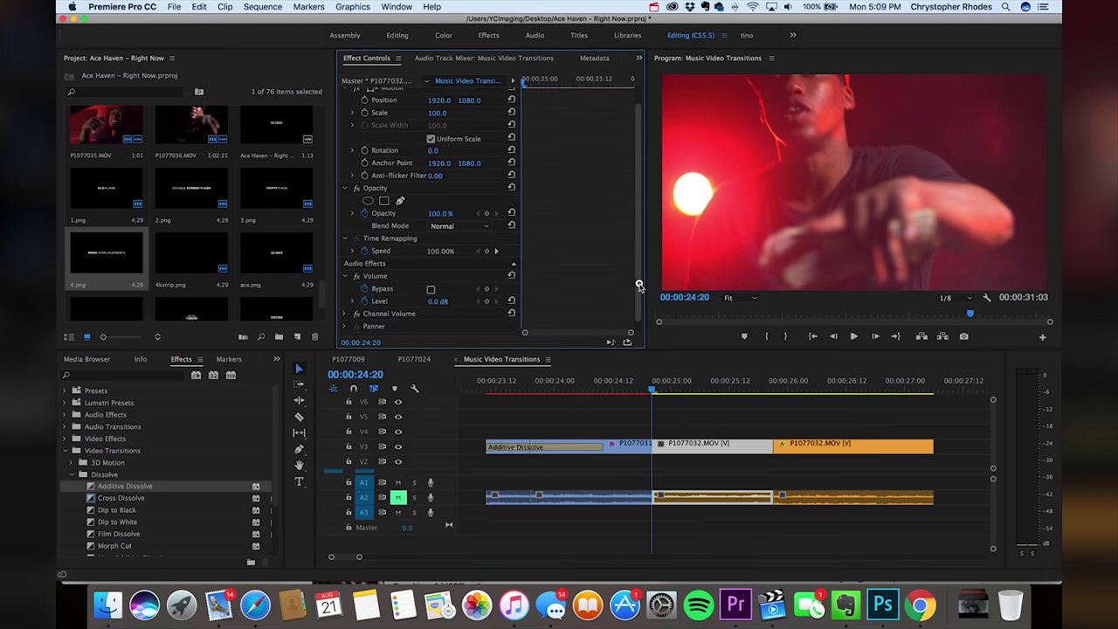
left_click(642, 442)
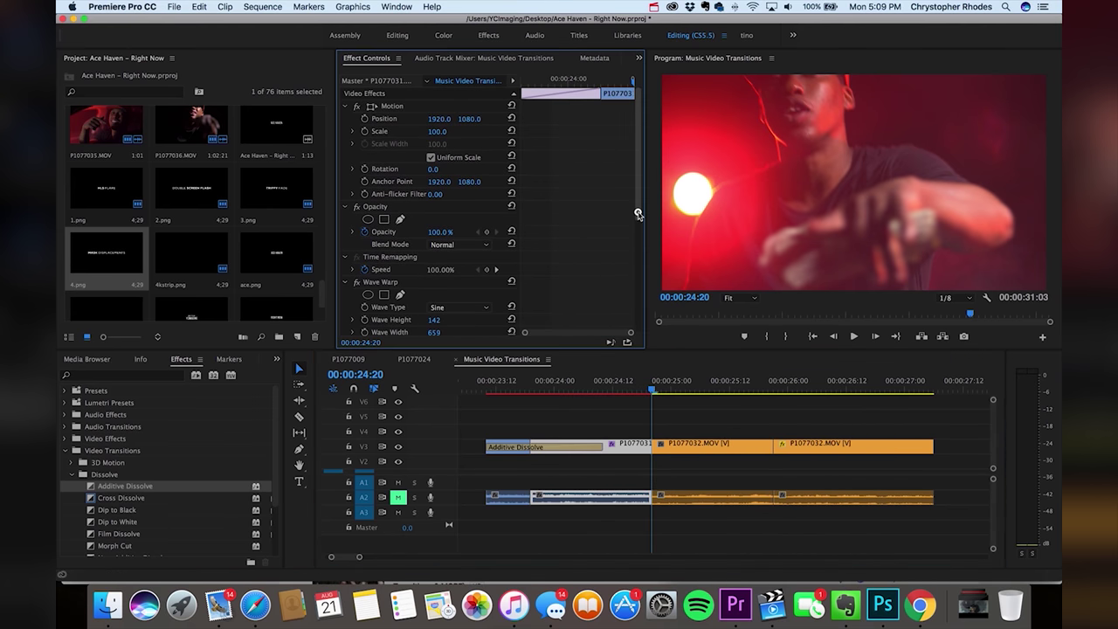
left_click_drag(636, 213, 589, 245)
left_click(385, 181)
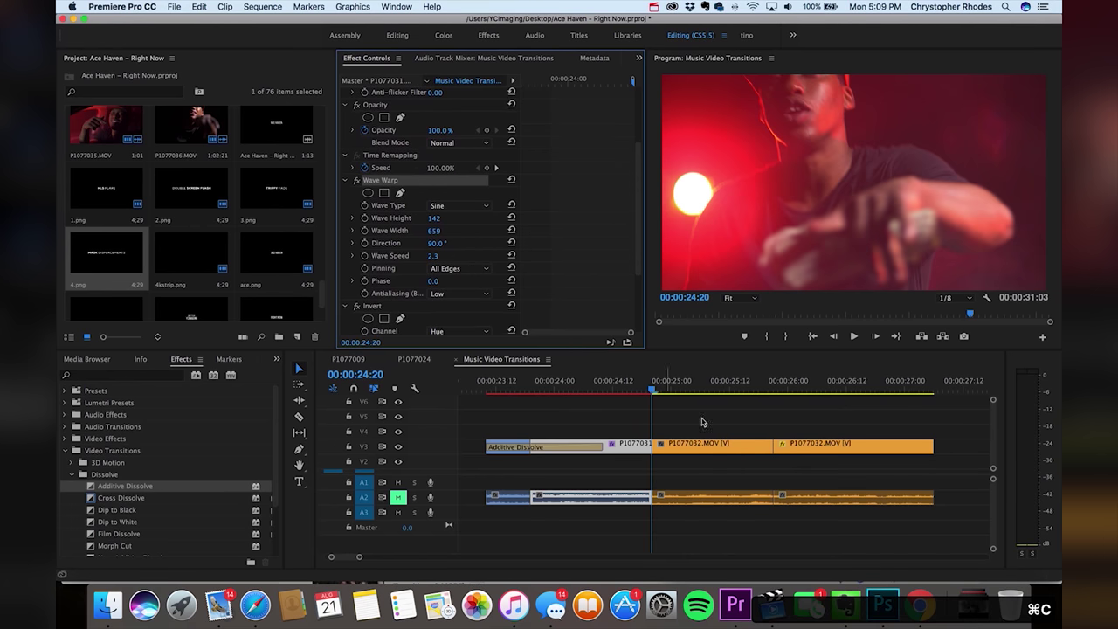
left_click(706, 450)
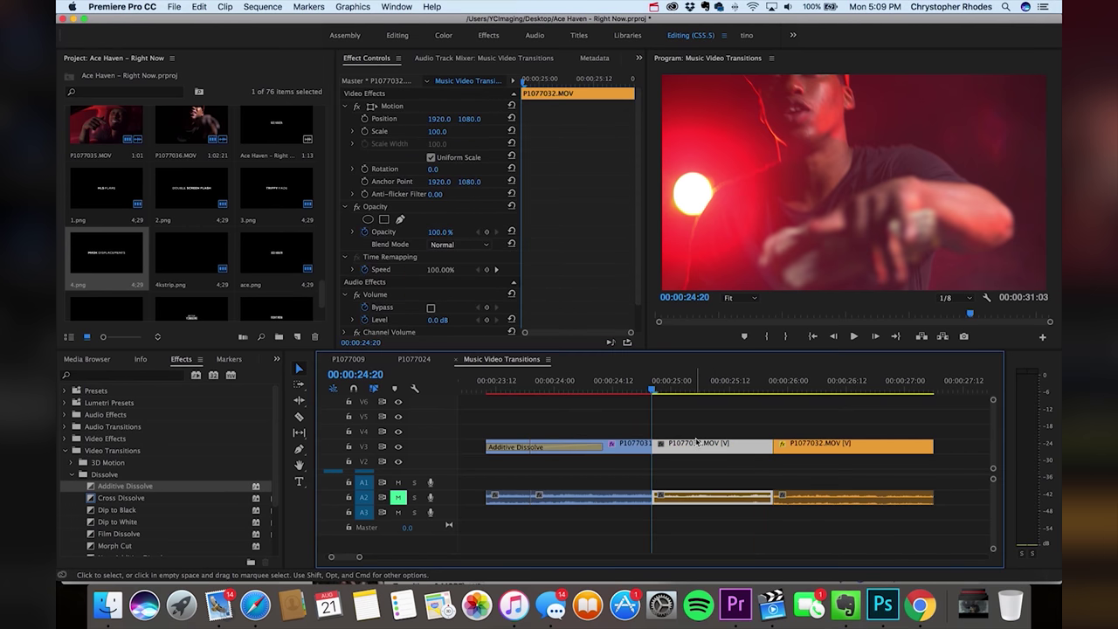
key("super+v")
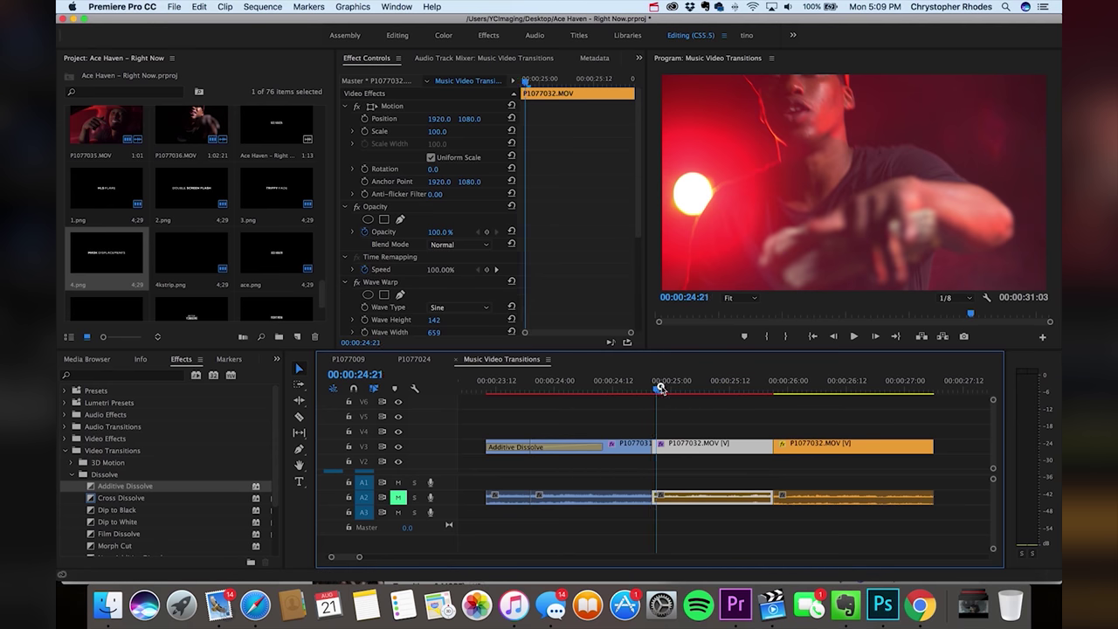
Step: Find the Invert video effect and apply it to the first P1077032 piece, with the playhead at its start, 00:00:24:20
left_click_drag(653, 390, 665, 390)
left_click(727, 426)
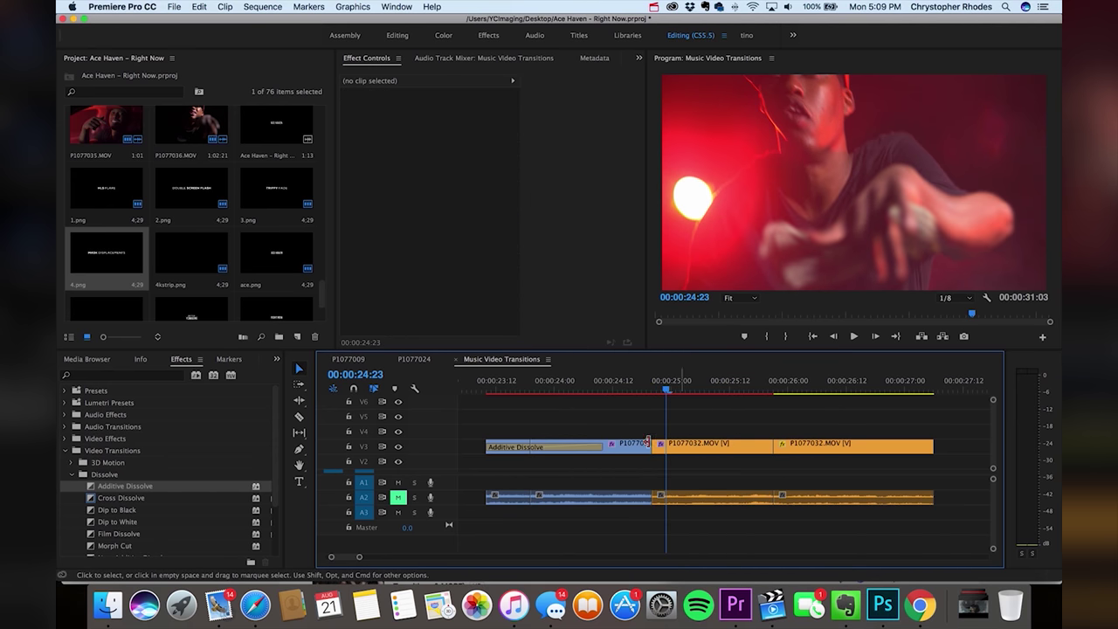
left_click(629, 450)
left_click(656, 390)
left_click_drag(656, 389, 653, 390)
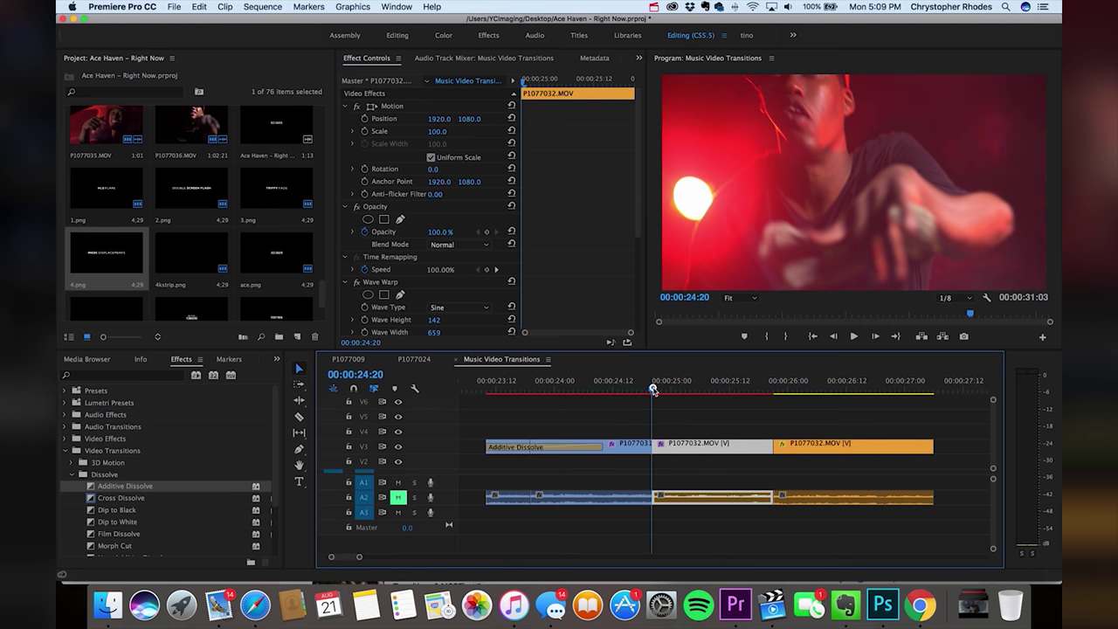
left_click(153, 377)
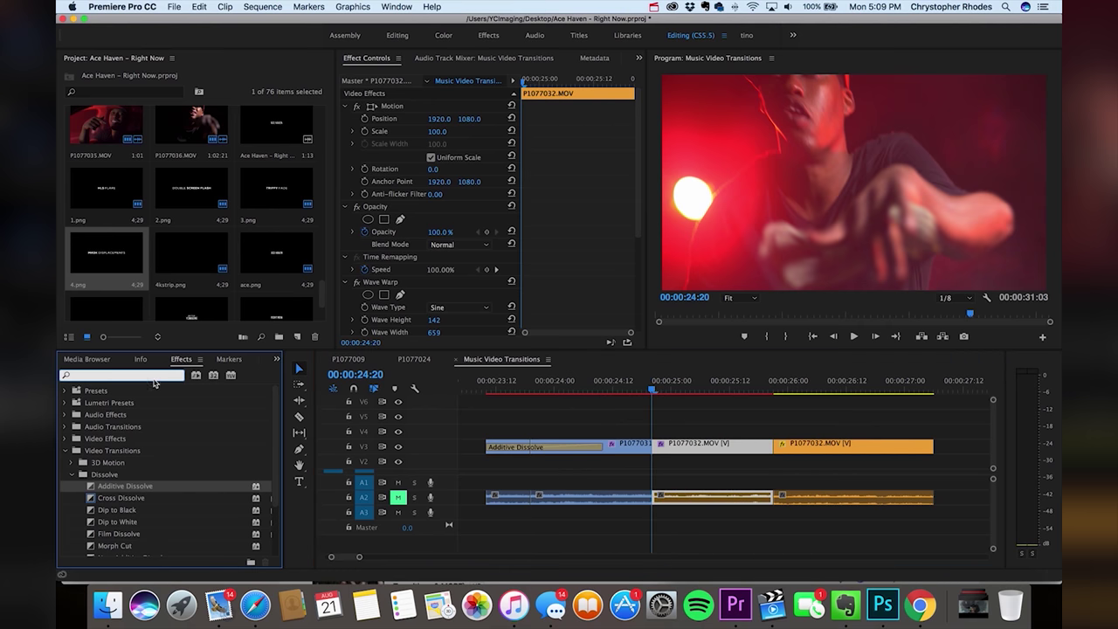
type("inver")
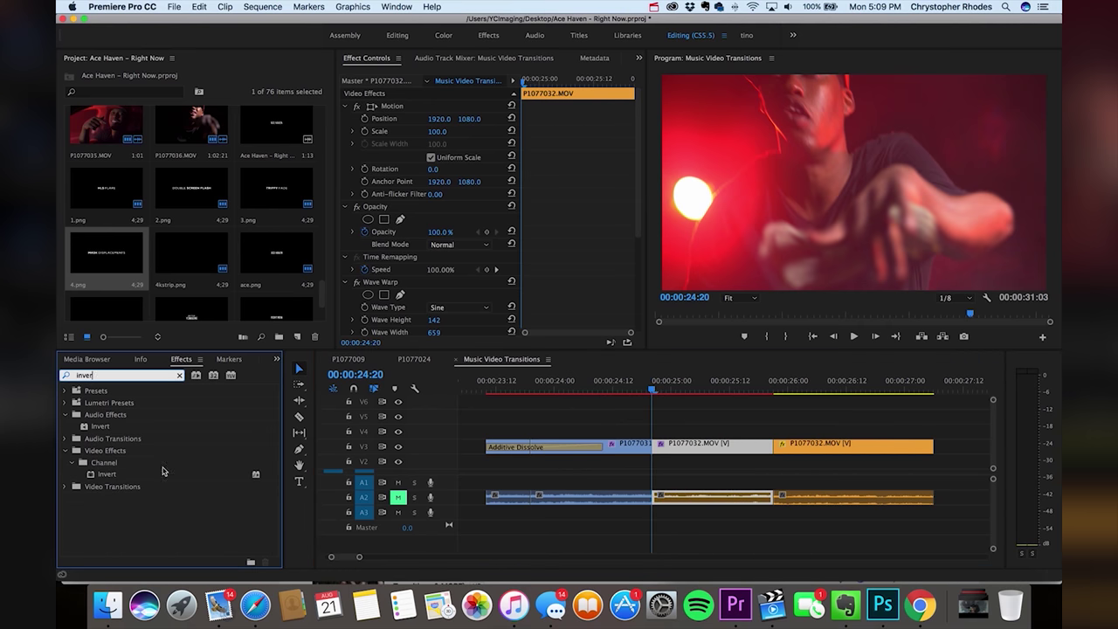
left_click_drag(124, 477, 665, 442)
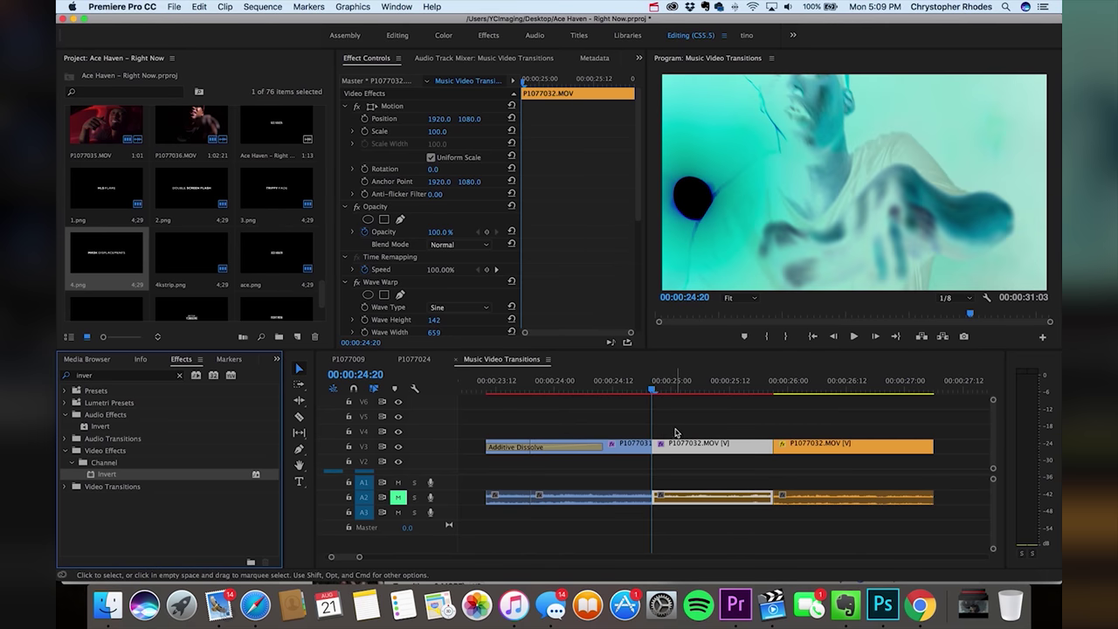
Step: Set the Invert effect's Channel to Hue on the first P1077032 piece
left_click(635, 217)
left_click_drag(637, 277, 638, 301)
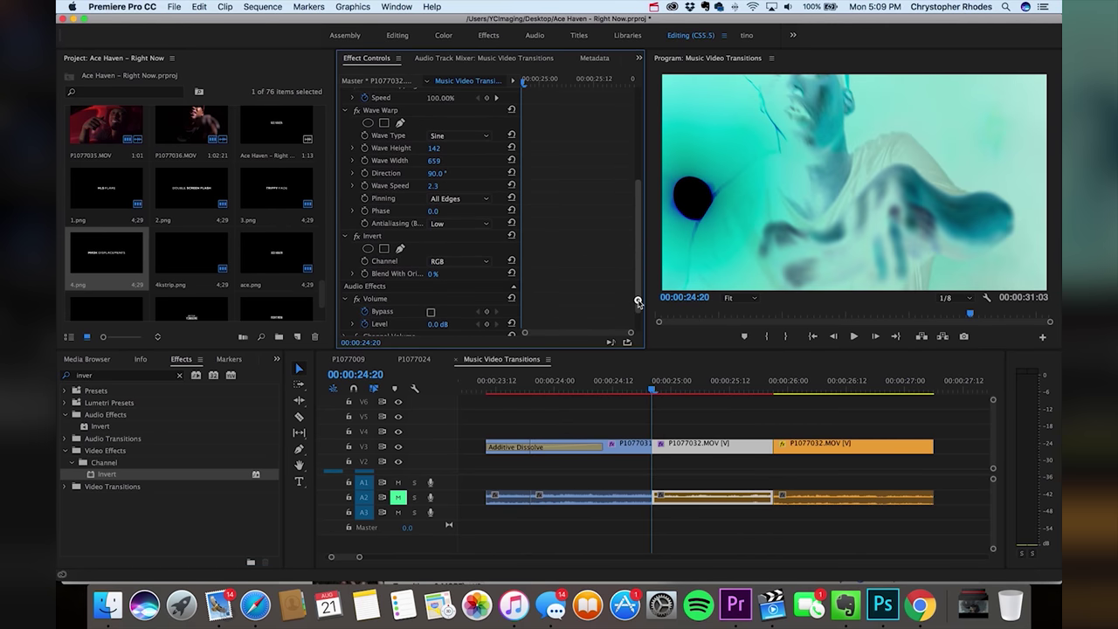
left_click(458, 261)
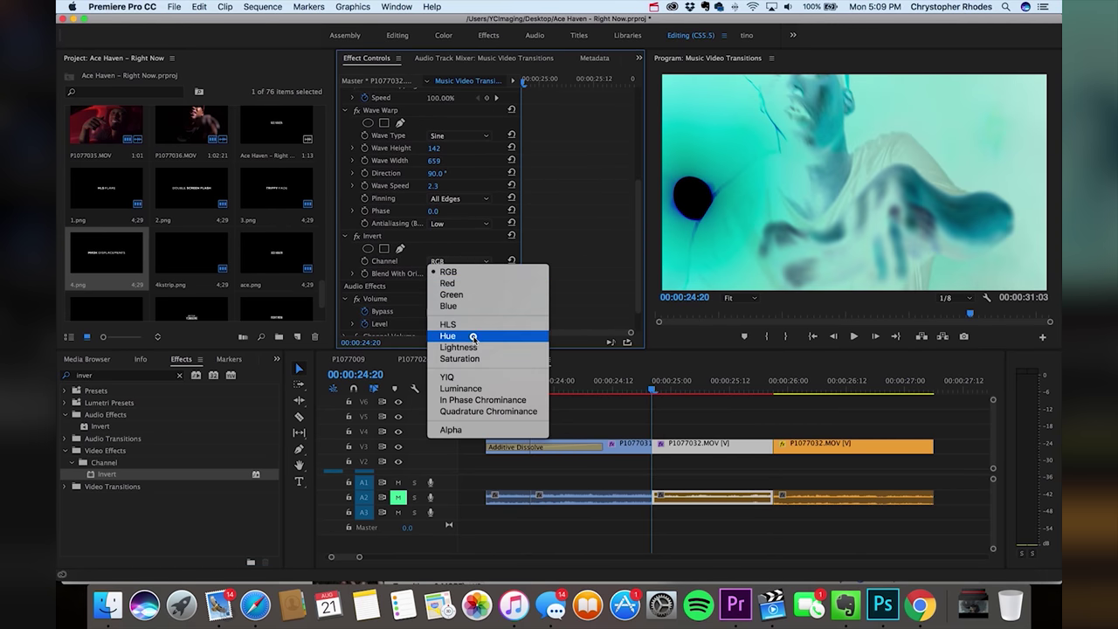
left_click(472, 336)
Step: Keyframe Invert's Blend With Original on the first P1077032 piece at its start, 00:00:24:20, and at its end, 00:00:25:21
mouse_move(655, 390)
left_mouse_down()
mouse_move(669, 389)
mouse_move(651, 393)
left_mouse_up()
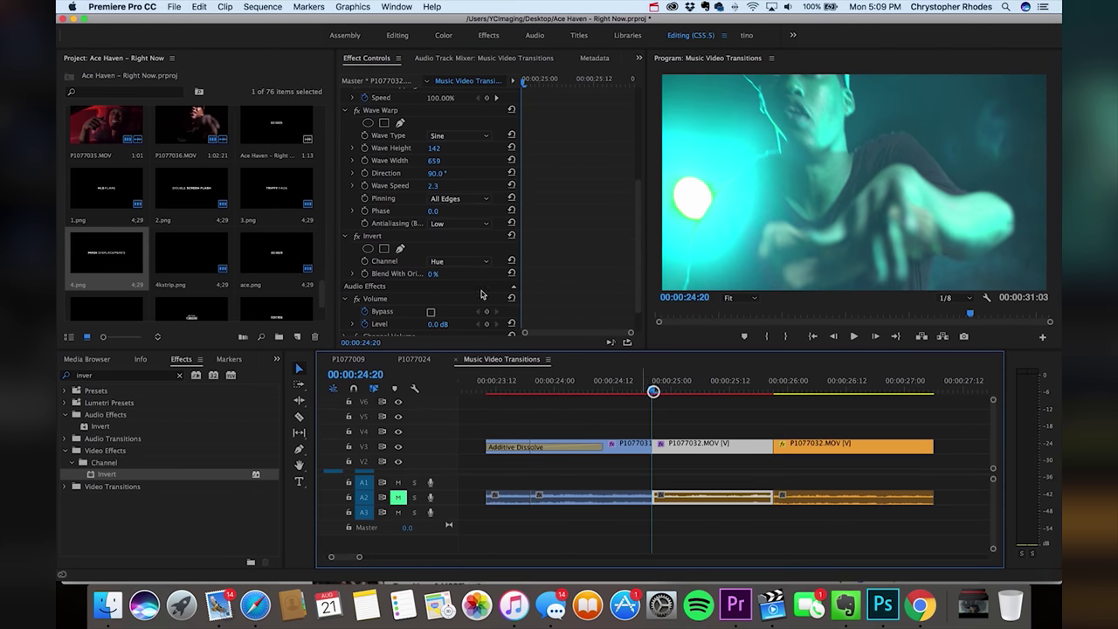
left_click(364, 277)
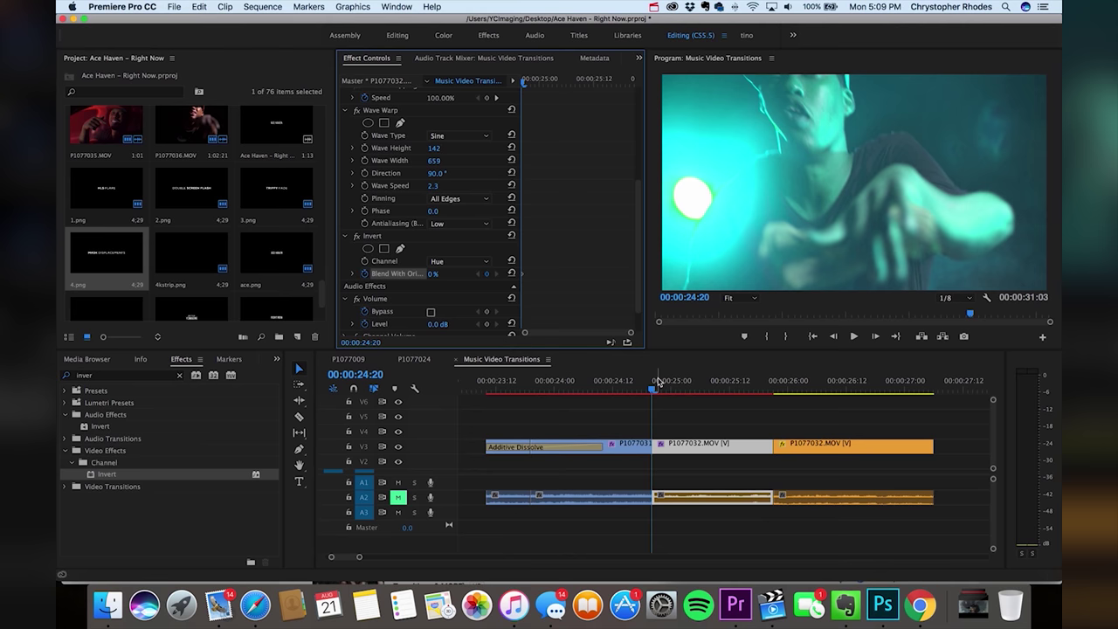
left_click_drag(653, 385, 775, 391)
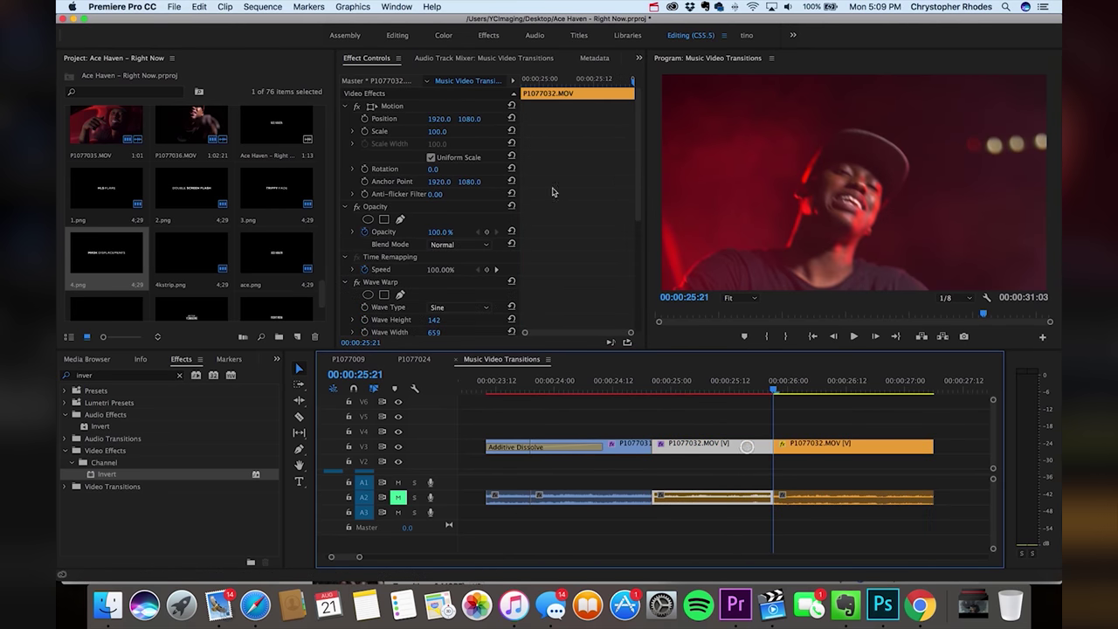
left_click_drag(637, 175, 639, 262)
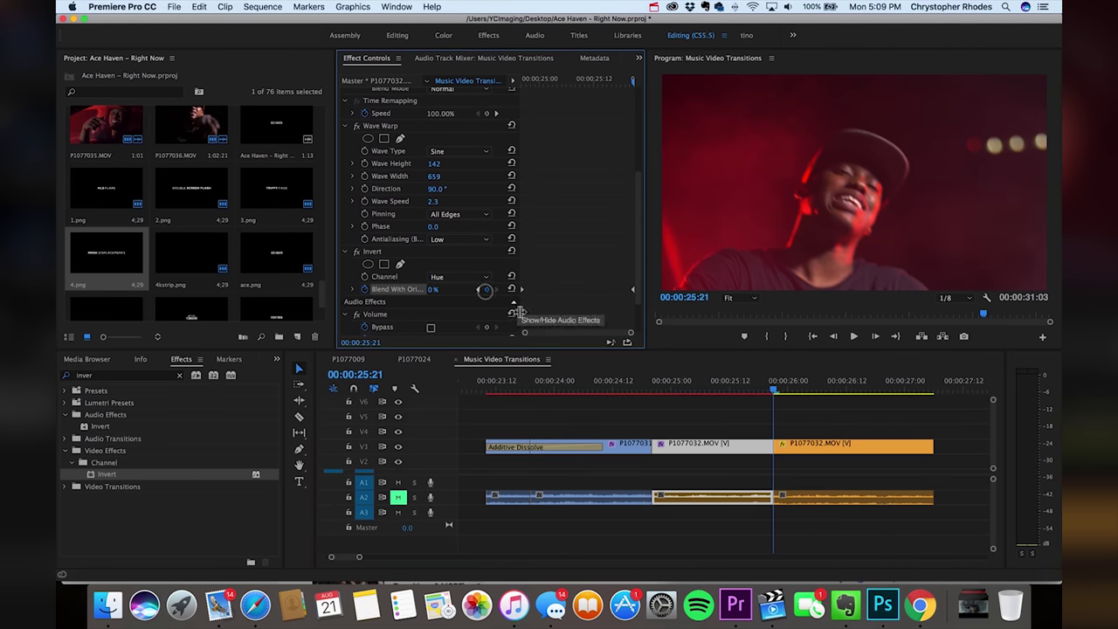
left_click(485, 292)
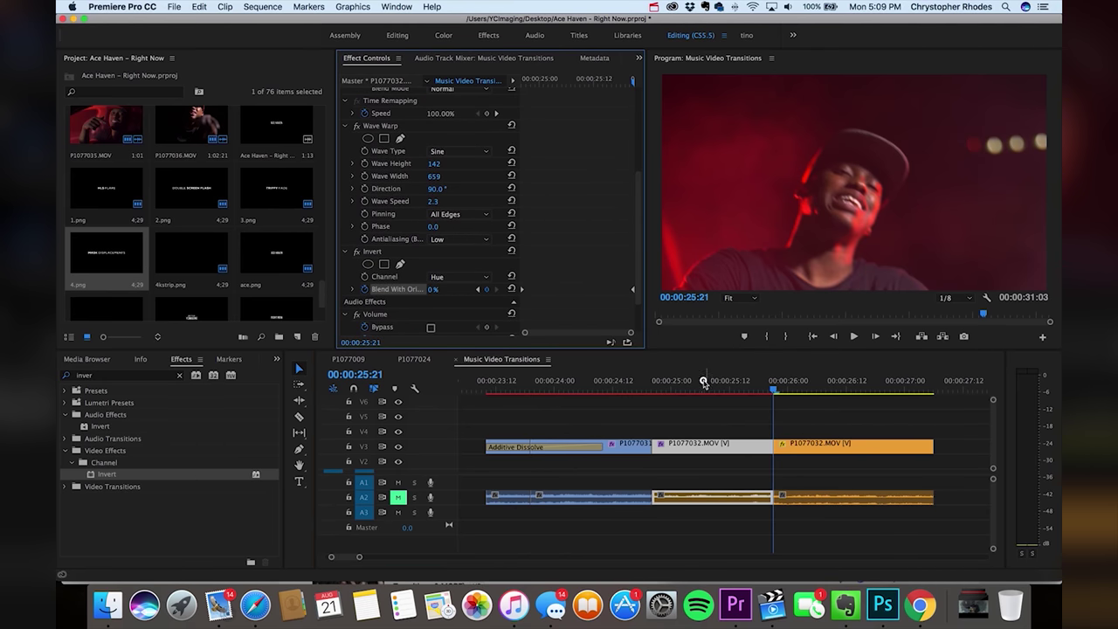
Step: Set Blend With Original to 100% at the 00:00:25:21 keyframe, and scrub through the piece to check the fade
mouse_move(705, 388)
left_mouse_down()
mouse_move(673, 388)
mouse_move(711, 387)
left_mouse_up()
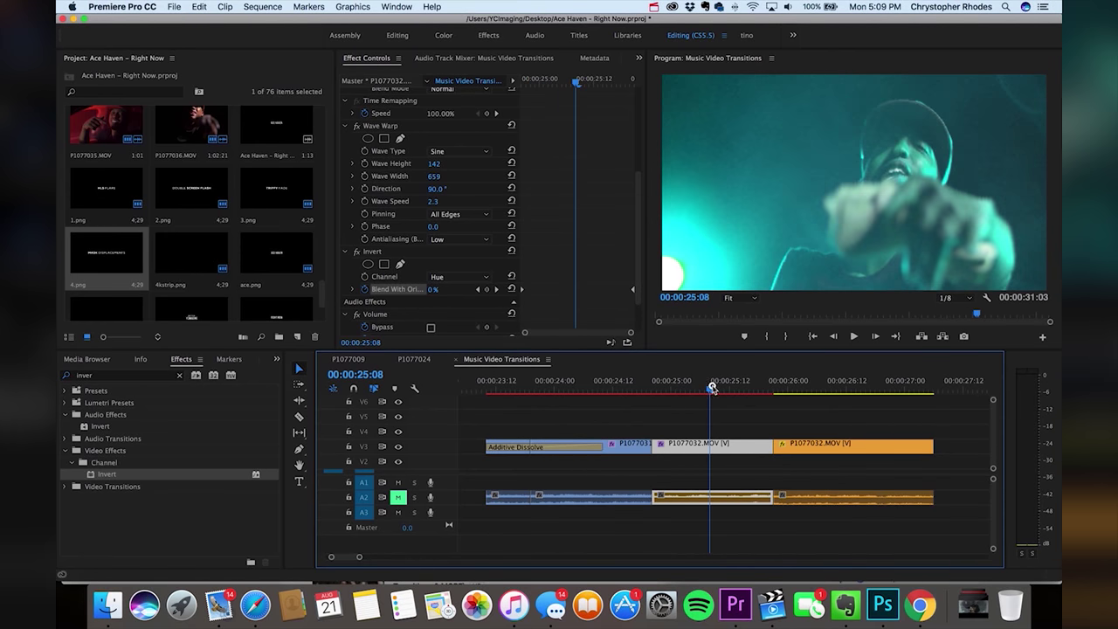
left_click(496, 291)
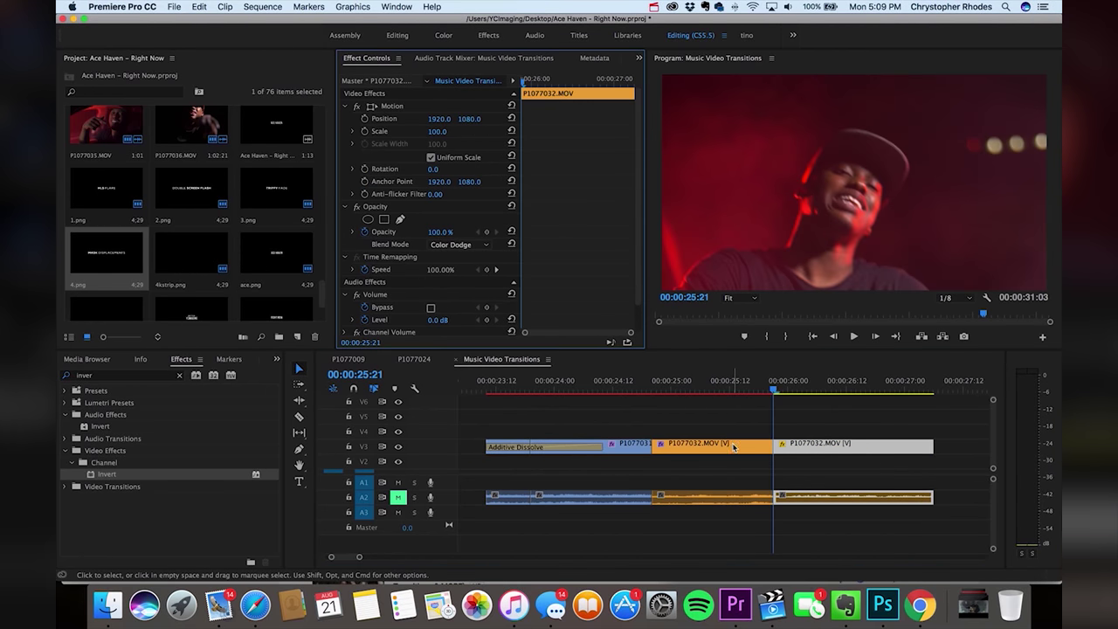
scroll(635, 210, "down", 5)
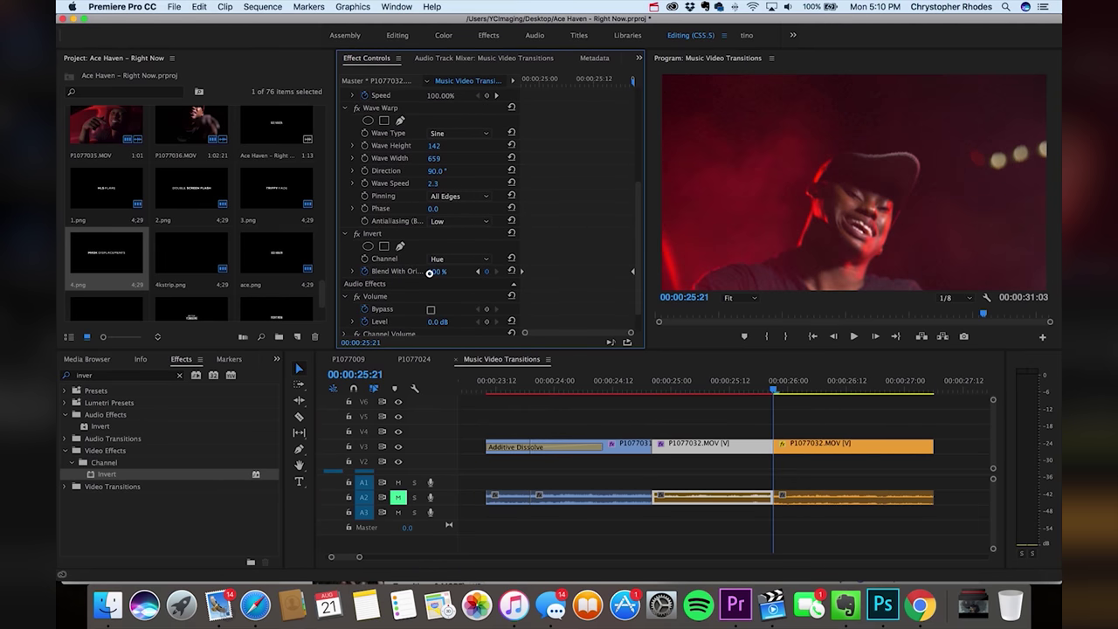
left_click(697, 386)
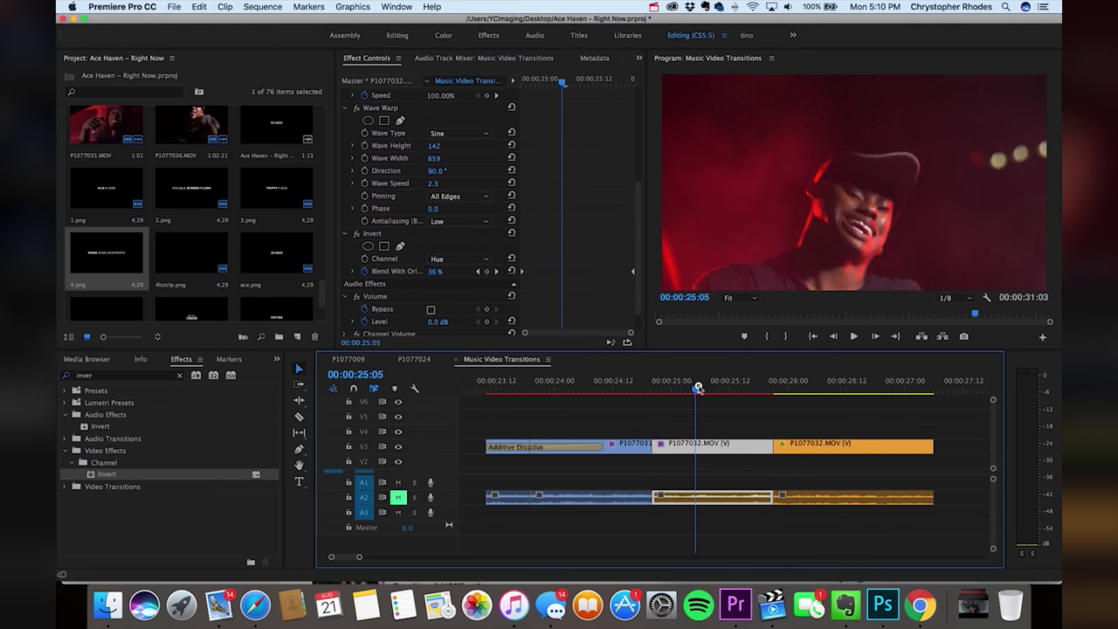
left_click_drag(697, 387, 756, 393)
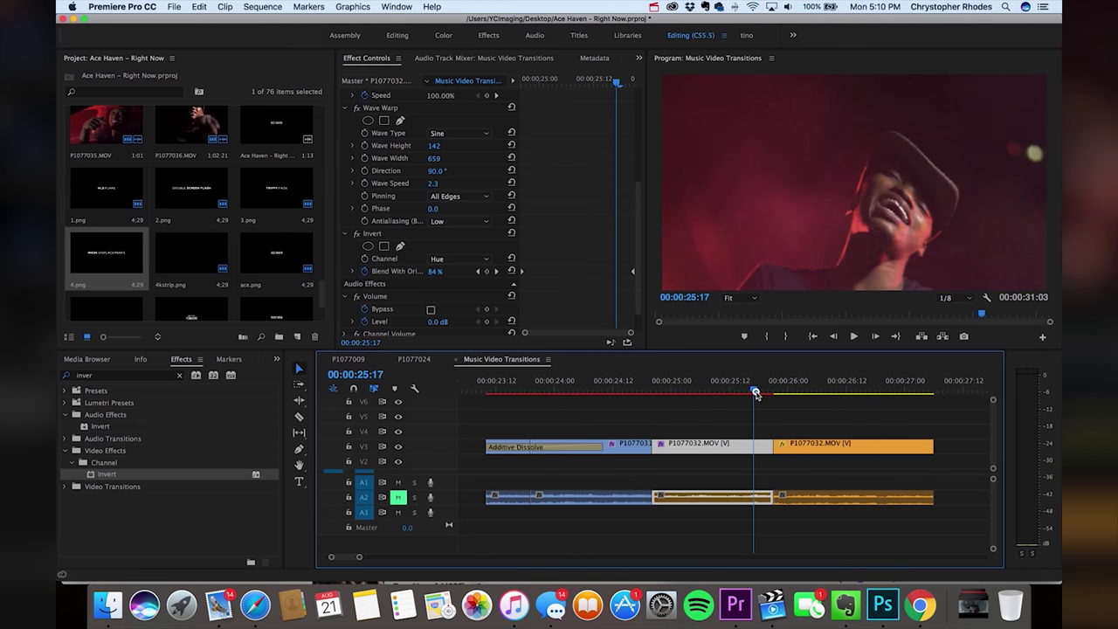
Step: Apply the Additive Dissolve transition at the 00:00:25:21 cut between the two P1077032 pieces
left_click(179, 375)
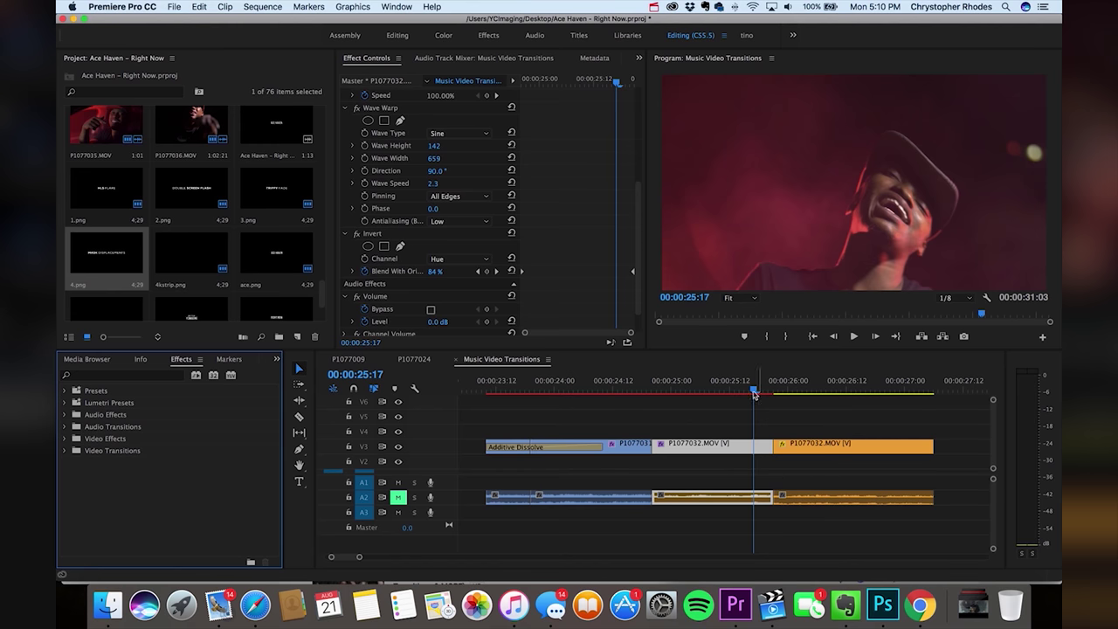
left_click_drag(754, 389, 778, 389)
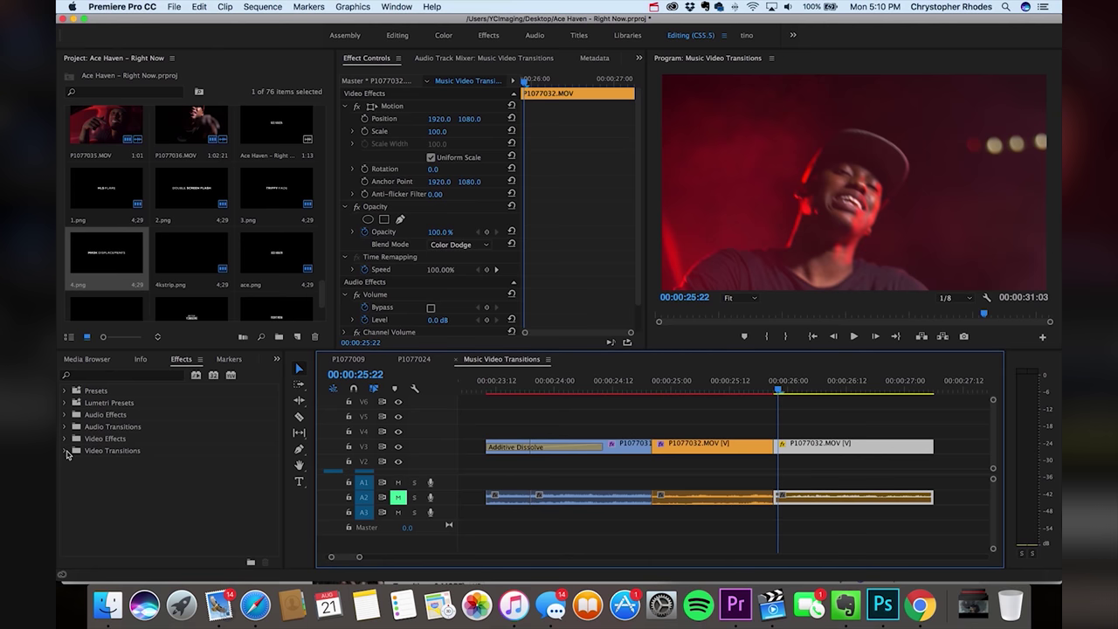
left_click(64, 450)
left_click(73, 475)
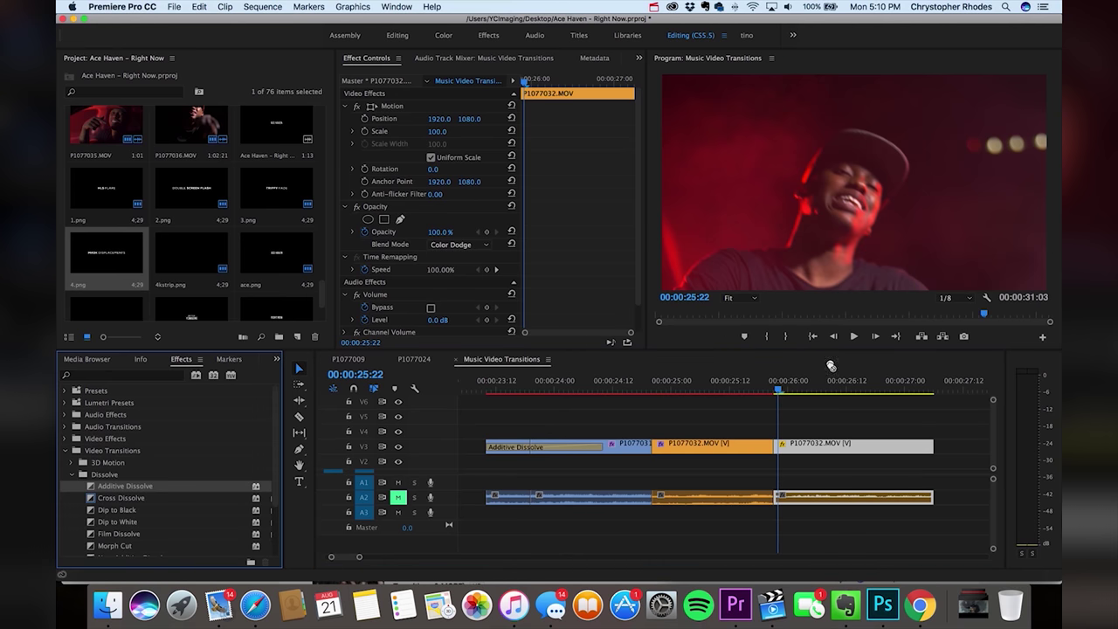
left_click_drag(123, 486, 777, 454)
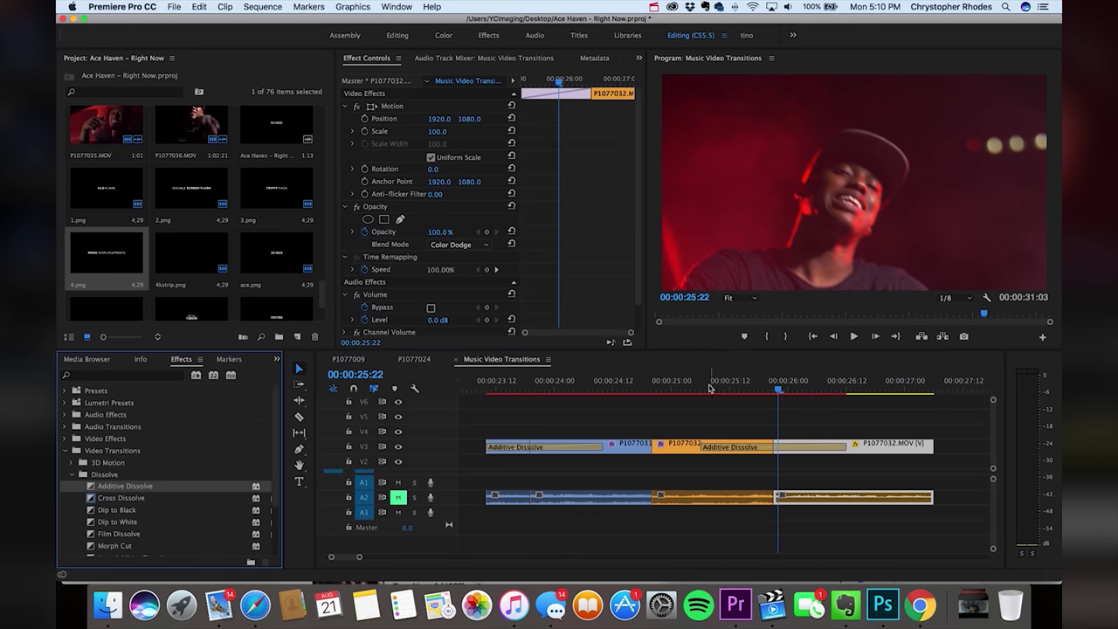
Step: Play the sequence through the first dissolve, and add an Additive Dissolve at the 00:00:24:20 cut between P1077031 and P1077032
left_click_drag(713, 389, 530, 390)
key("space")
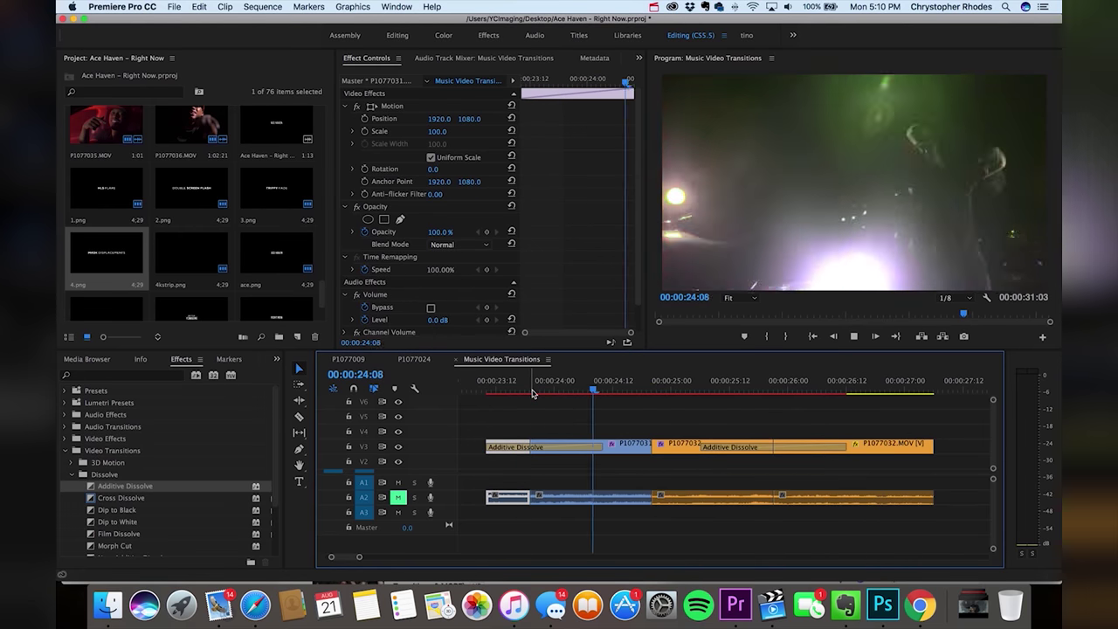
left_click_drag(690, 389, 652, 390)
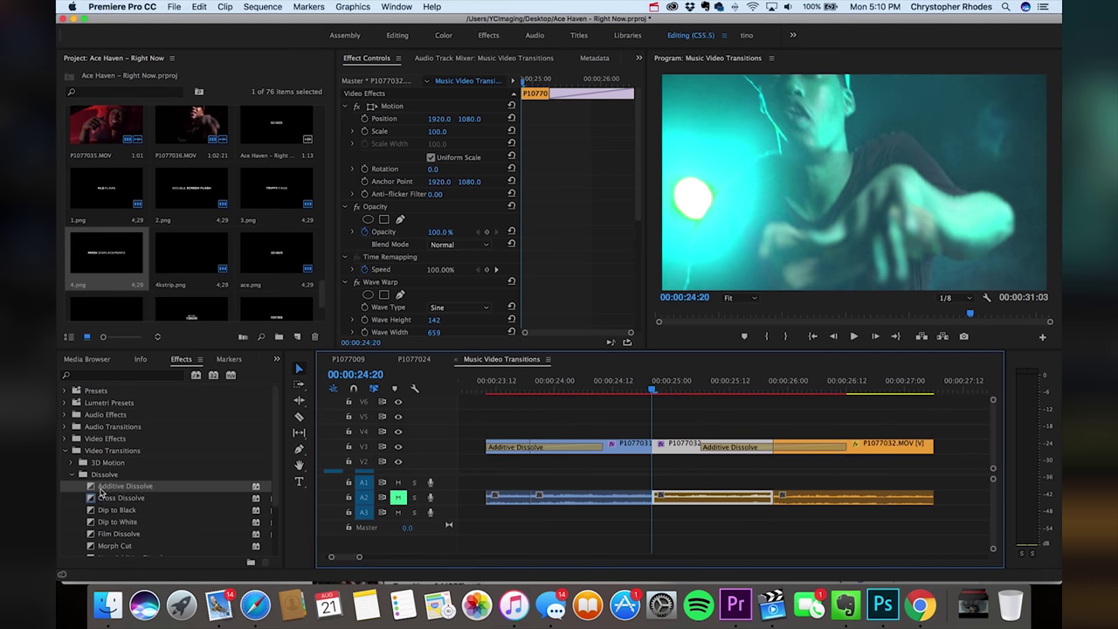
left_click_drag(96, 488, 657, 450)
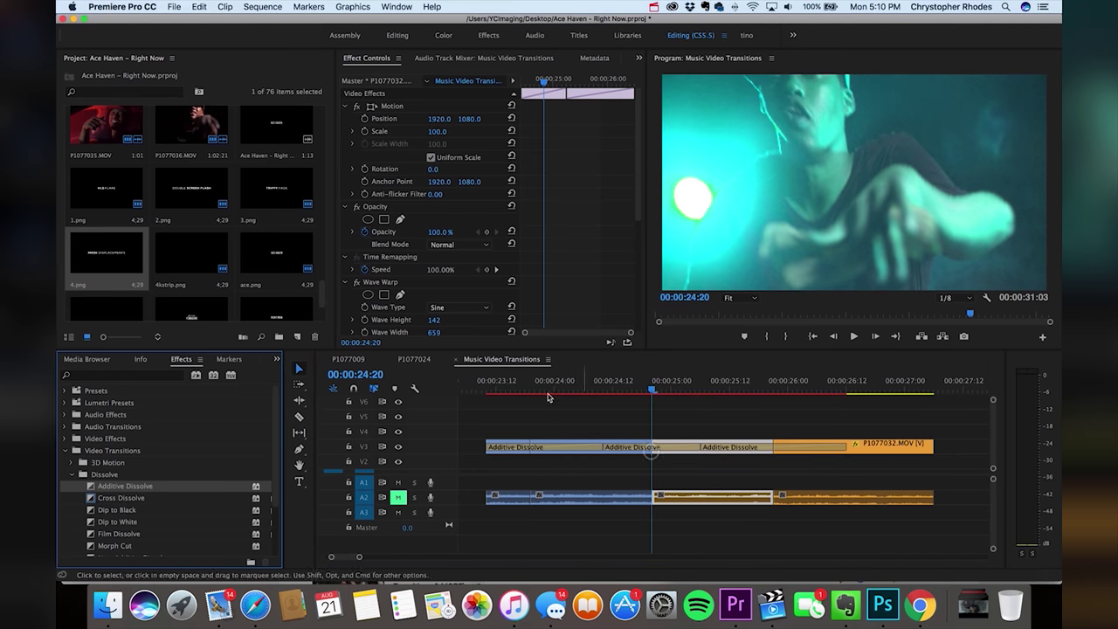
Step: Play the sequence repeatedly through the Additive Dissolve transitions to review the finished effect
left_click(472, 389)
key("space")
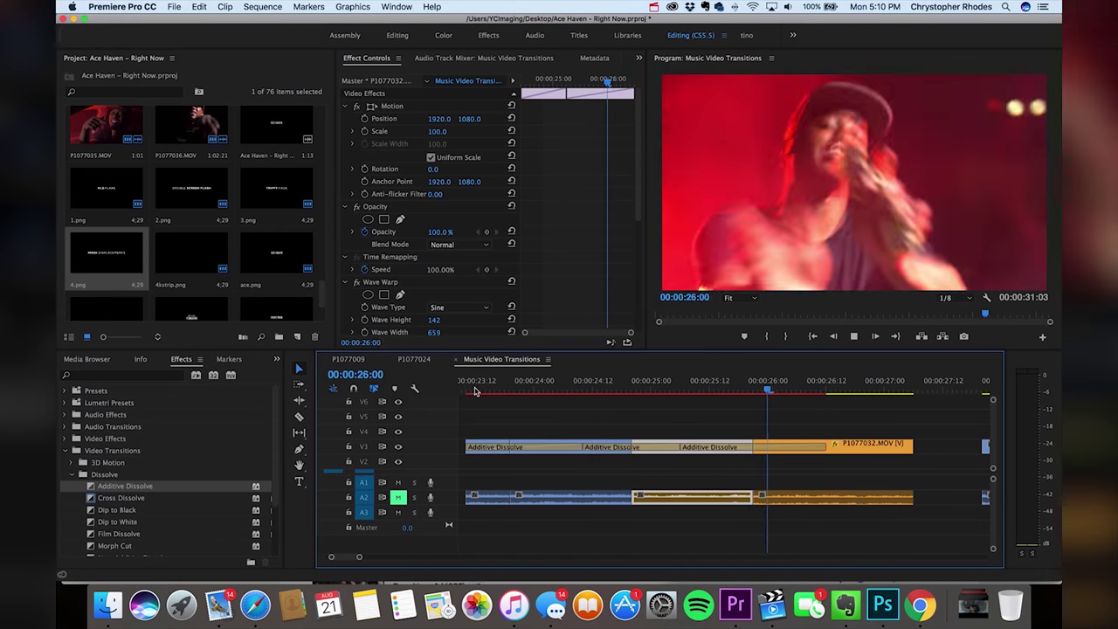
key("space")
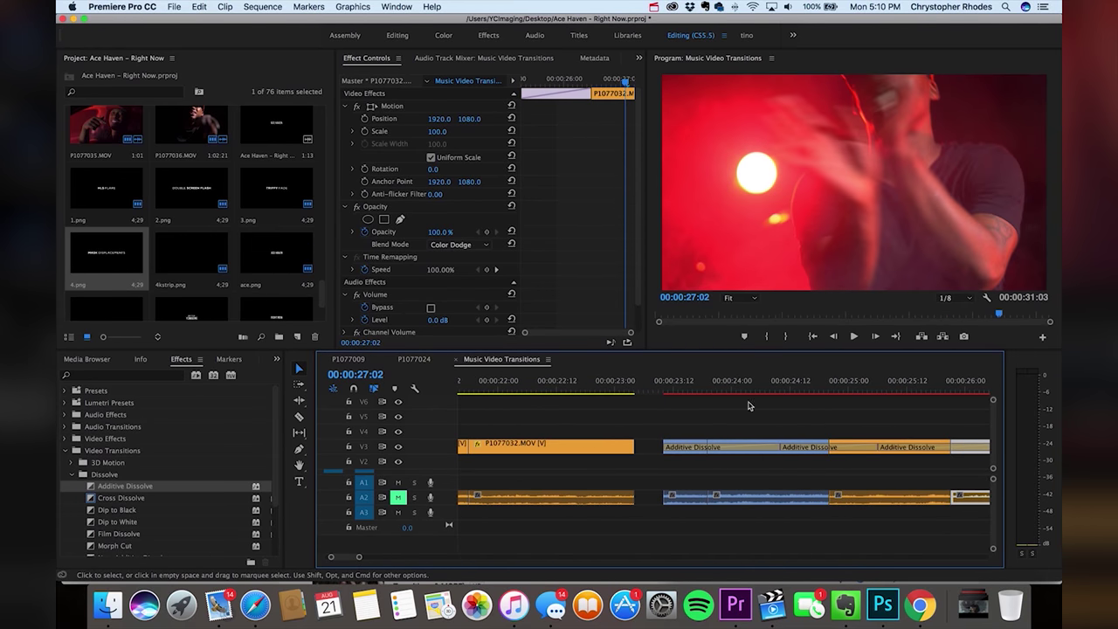
left_click(658, 389)
key("space")
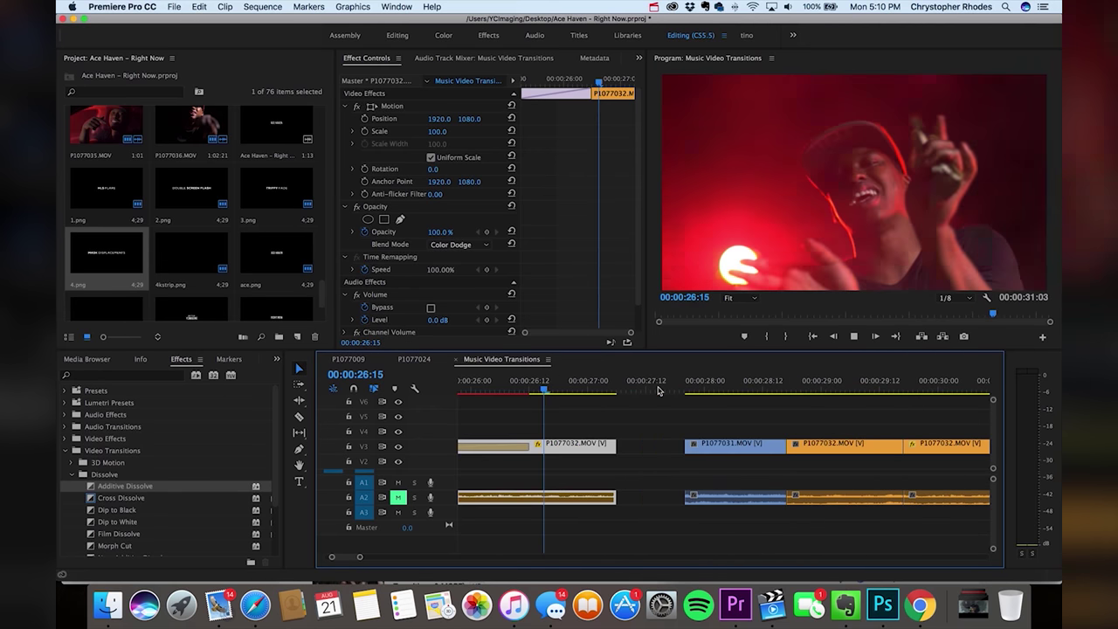
key("space")
scroll(659, 415, "up", 5)
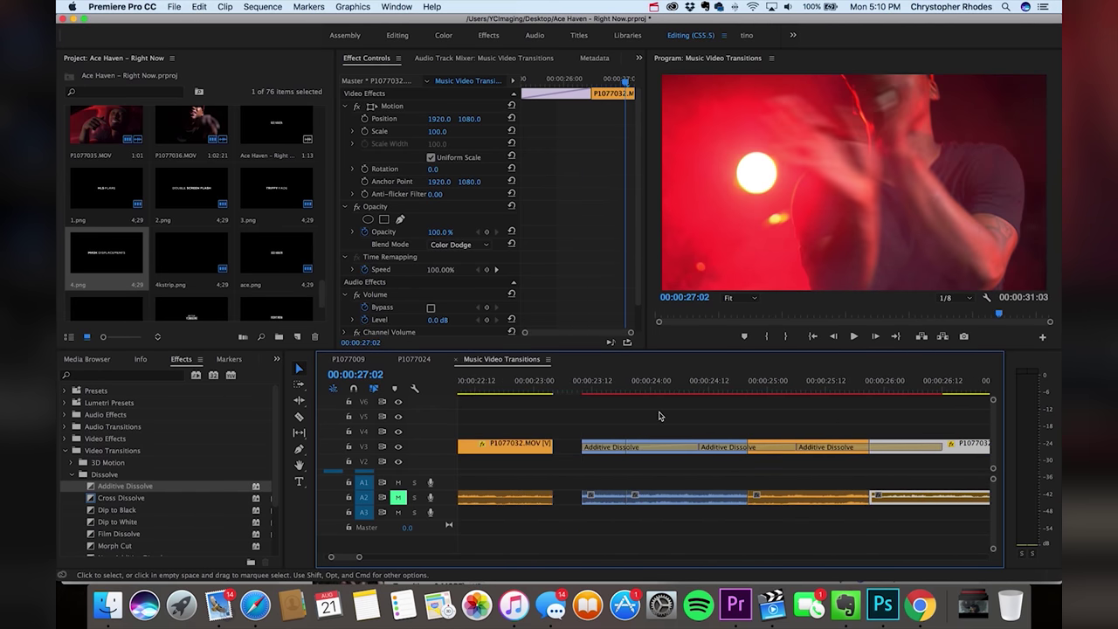
left_click(568, 387)
key("space")
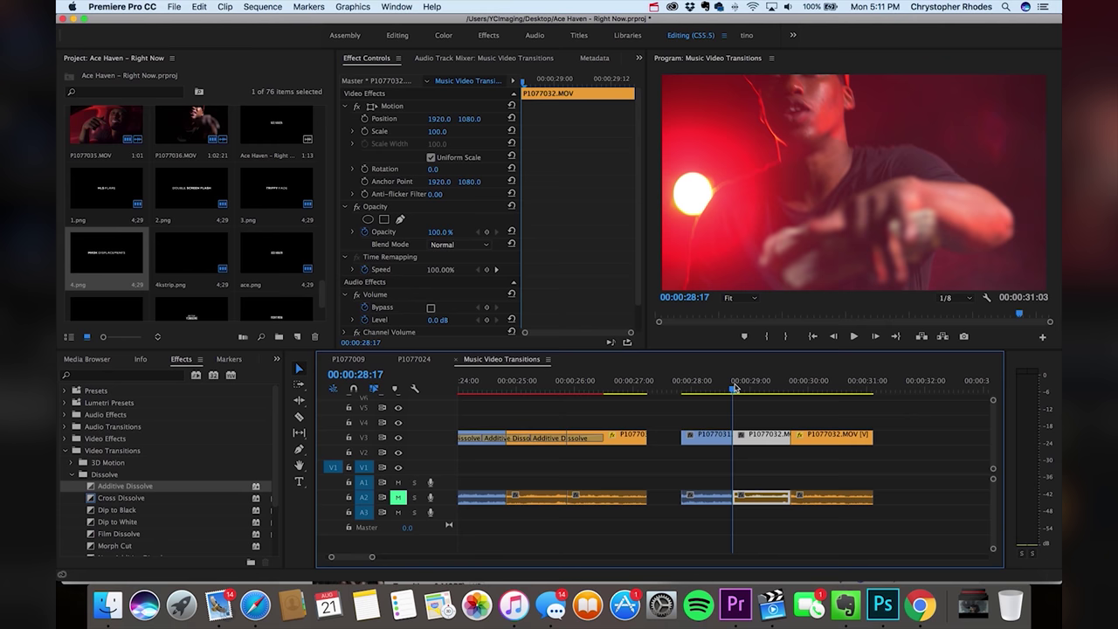
Step: Split the P1077031 clip at 00:00:28:12, five frames before its 00:00:28:17 cut to P1077032
key("super+equal")
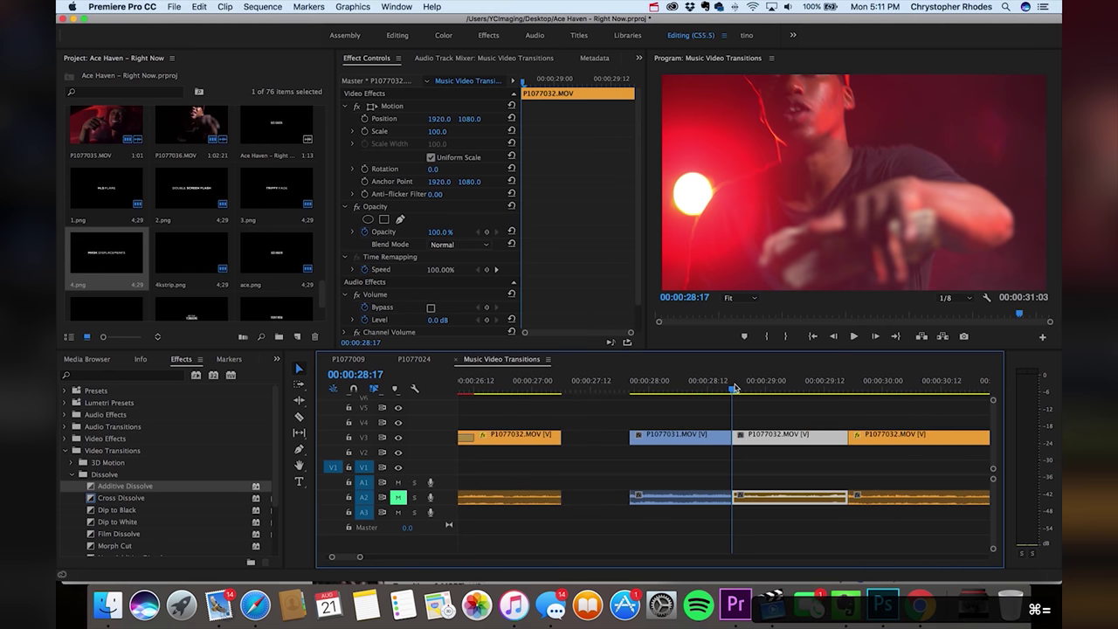
left_click(730, 385)
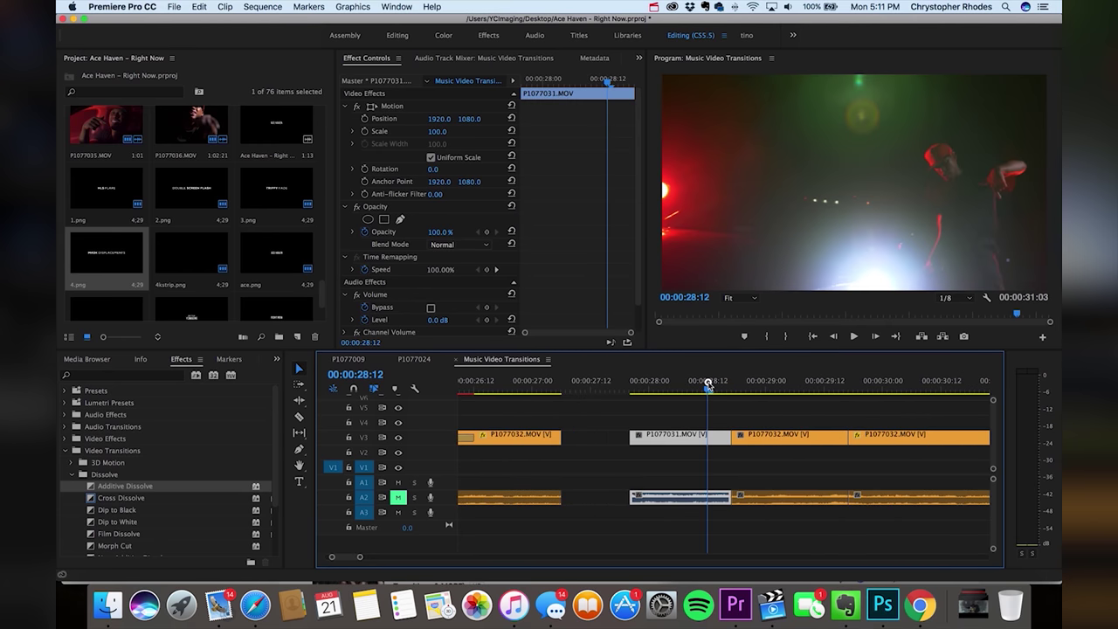
left_click(732, 385)
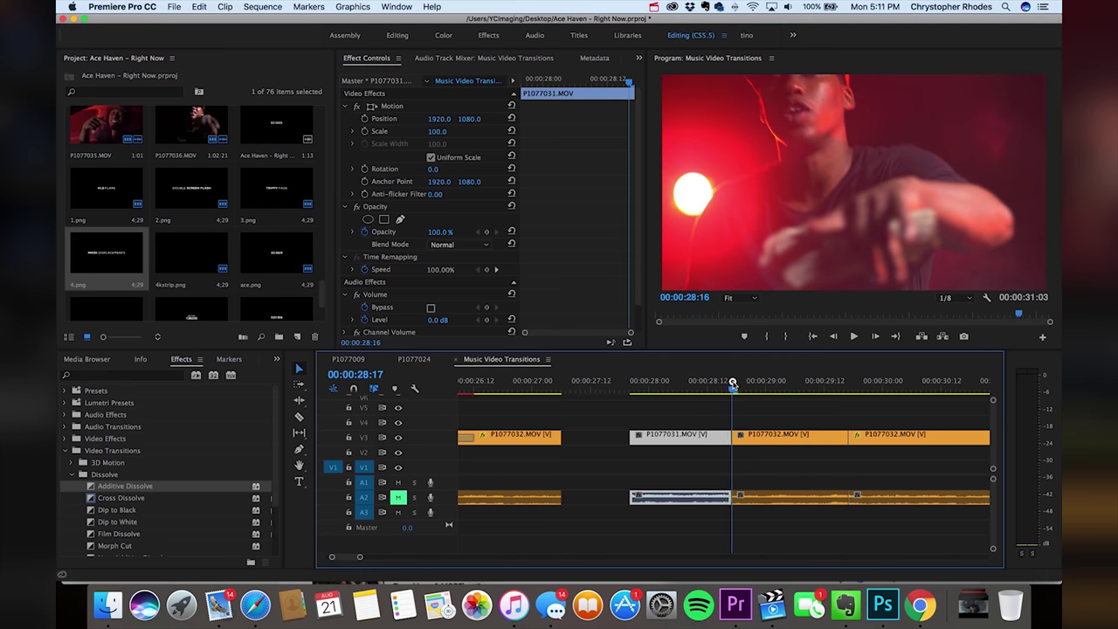
left_click(794, 411)
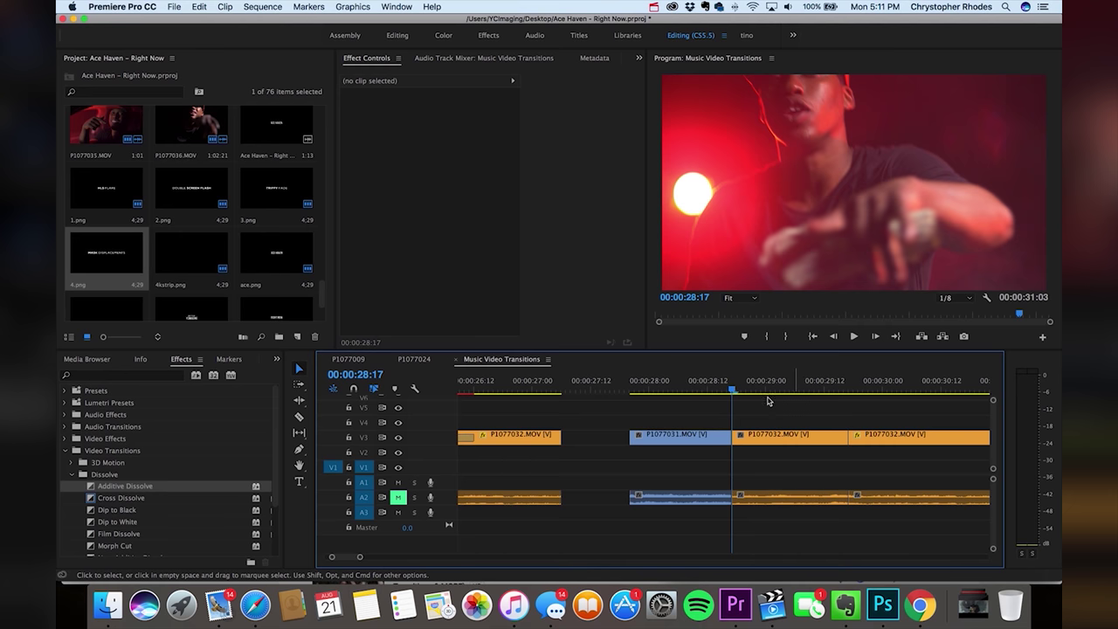
key("d")
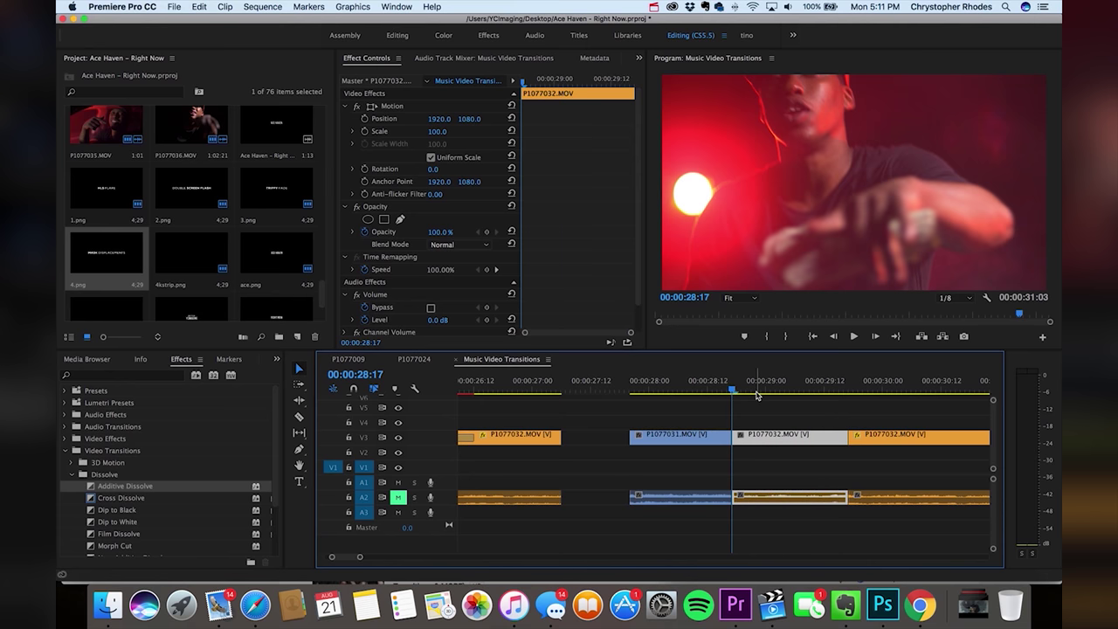
key("shift+Left")
key("d")
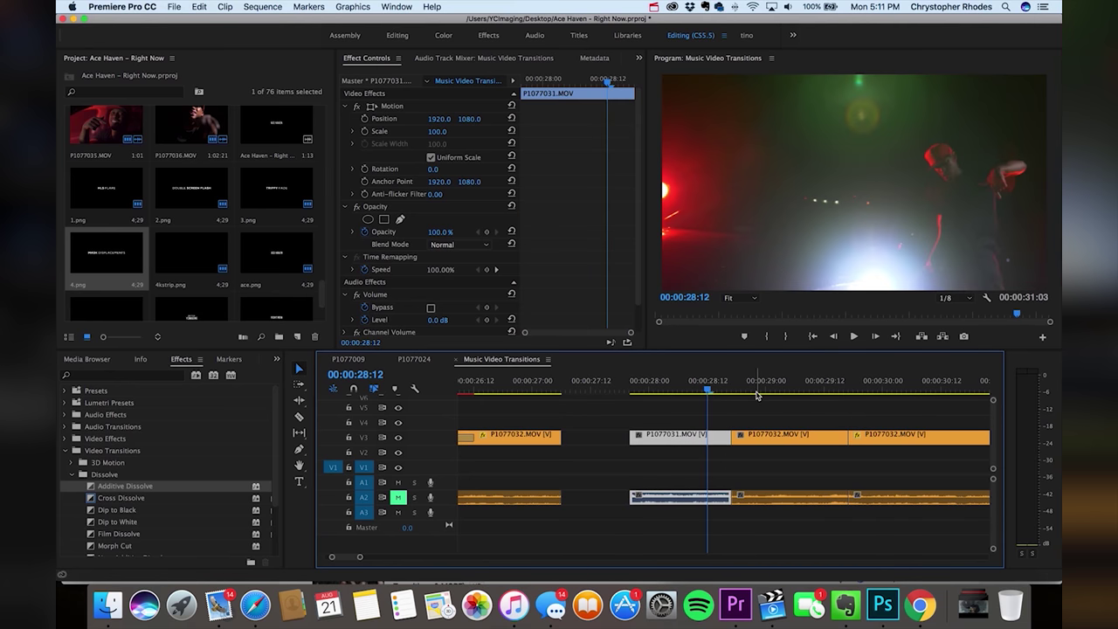
key("c")
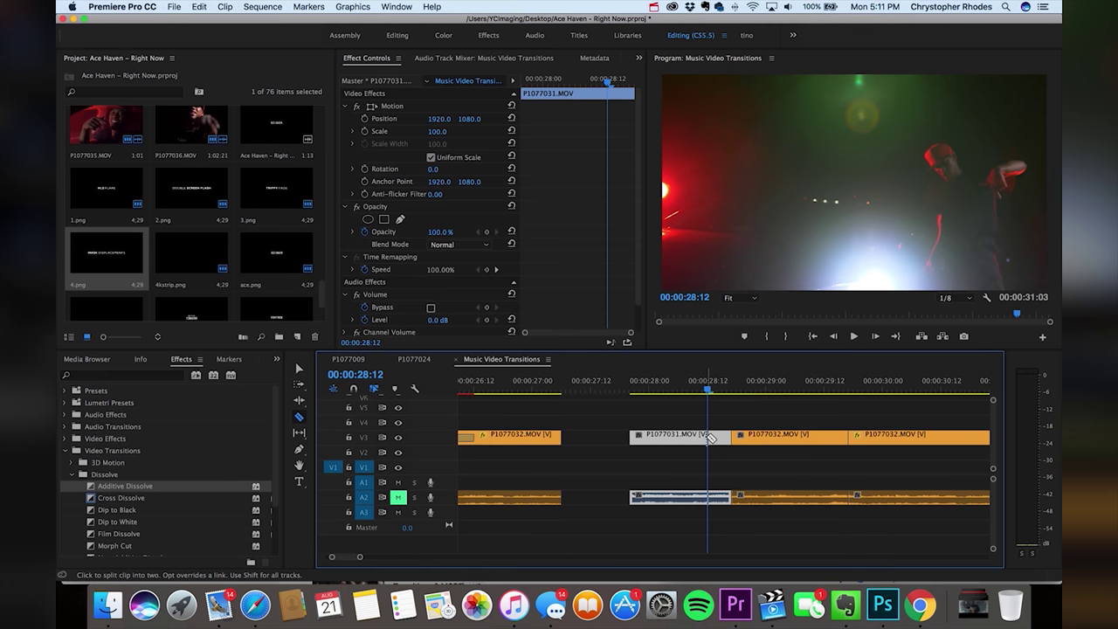
left_click(713, 438)
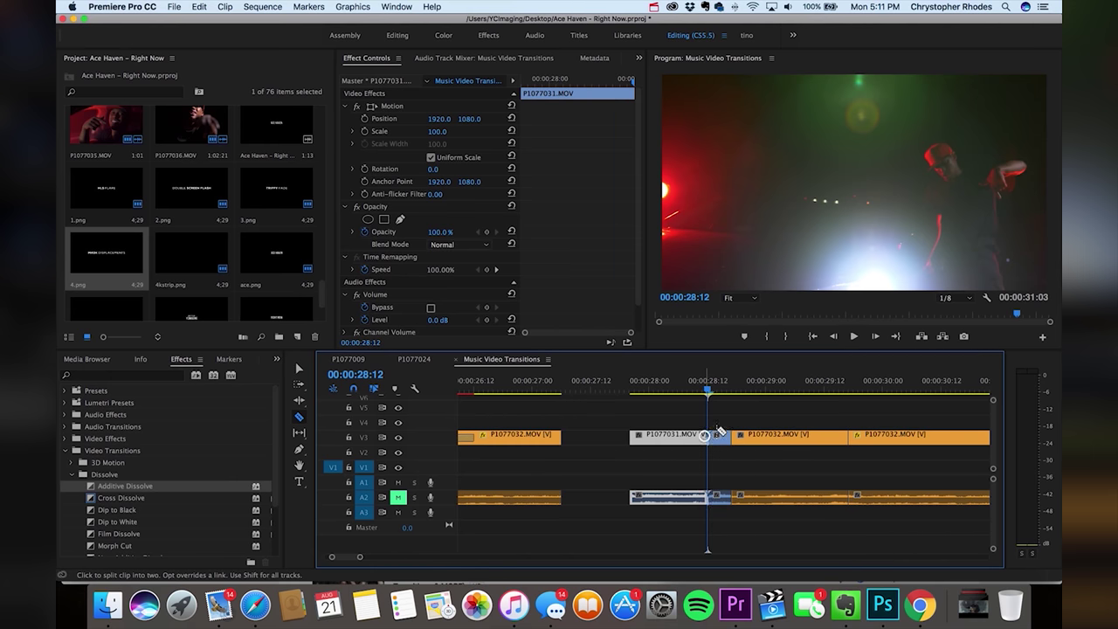
Step: Duplicate the short P1077031 piece at 00:00:28:12 onto track V4, directly above the original
key("v")
key("super+shift+a")
left_click(721, 439)
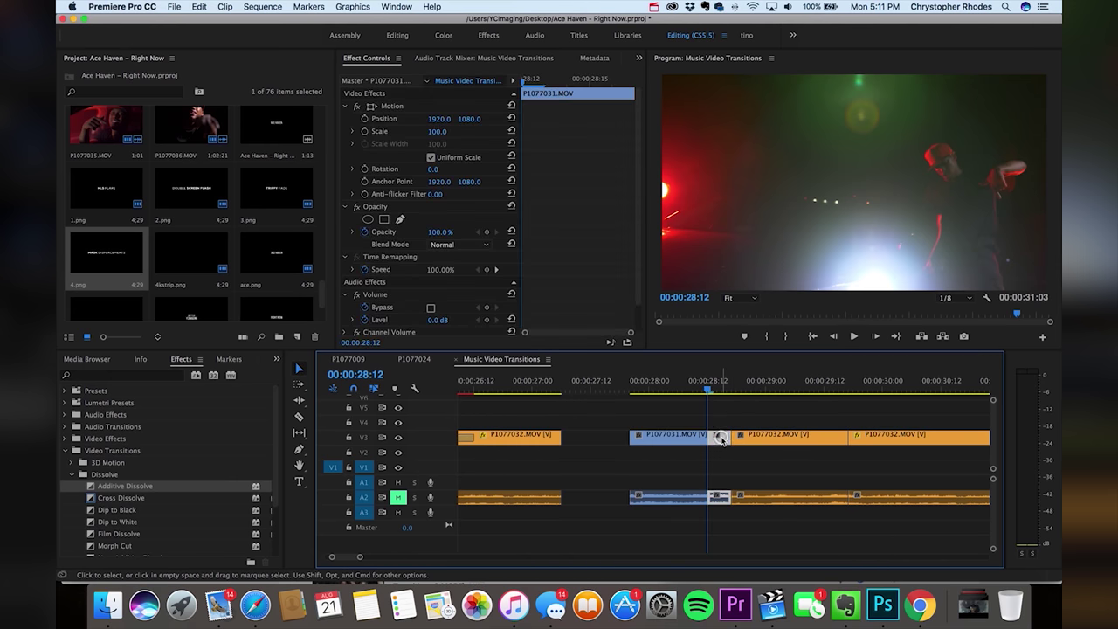
left_click(738, 407)
left_click(722, 439)
left_click_drag(721, 434, 723, 423)
left_click(766, 414)
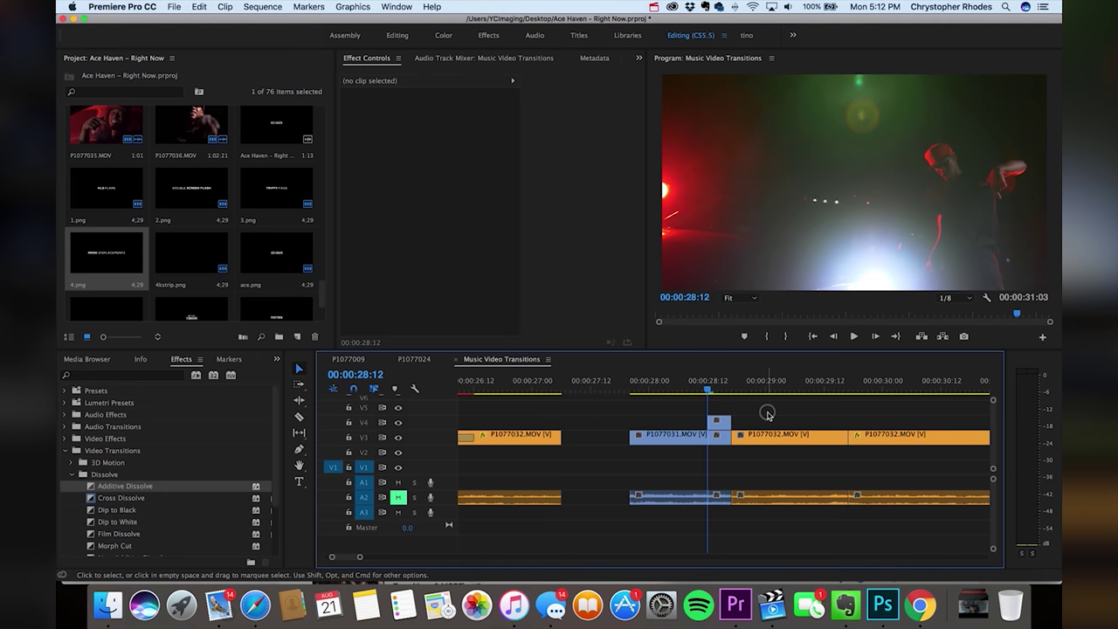
Step: Add a 4-point polygon opacity mask to the V4 piece and set its Mask Feather to 0
left_click(716, 427)
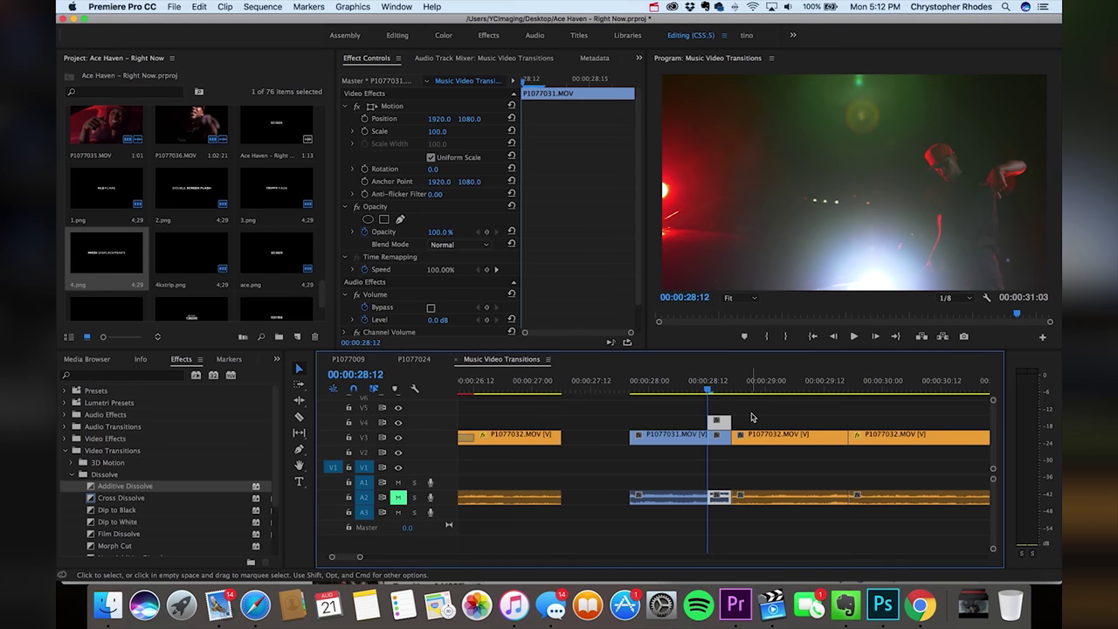
left_click(751, 413)
left_click(718, 426)
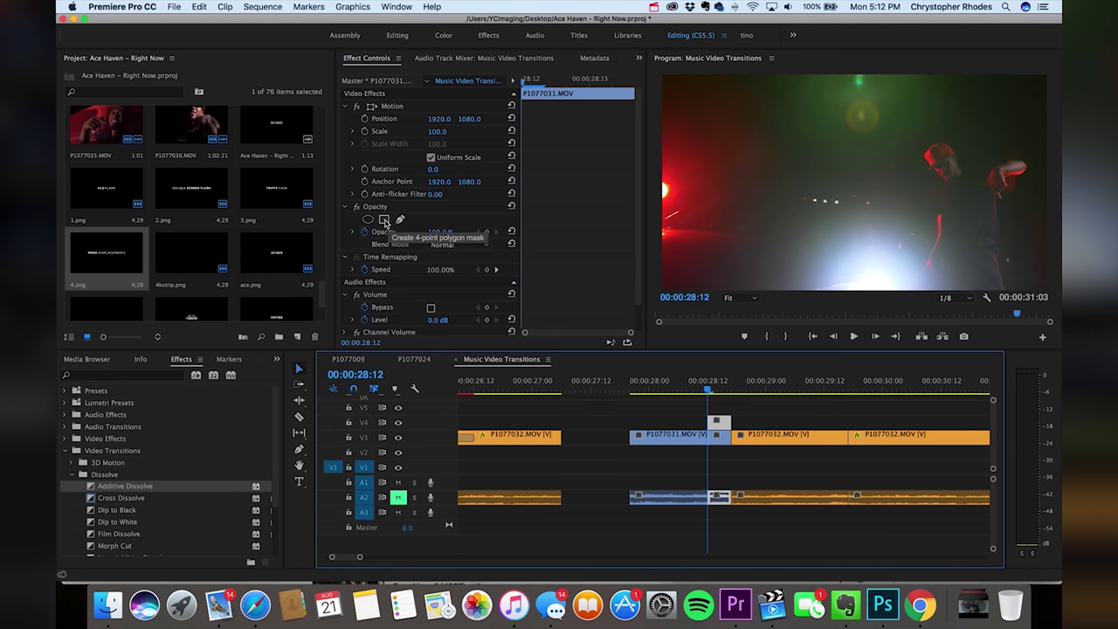
left_click(384, 219)
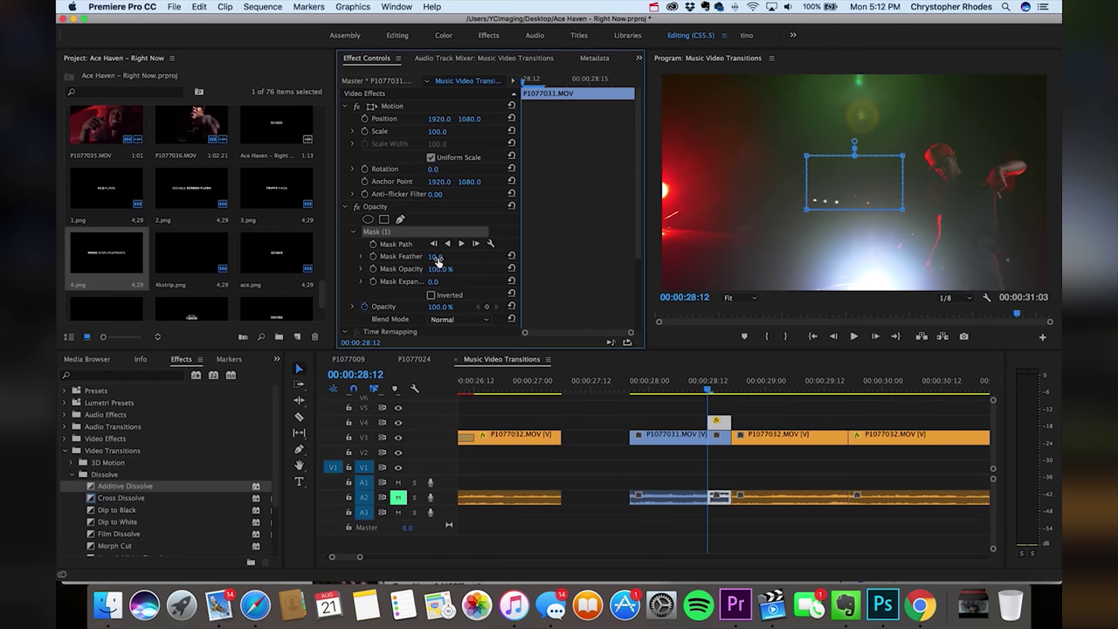
left_click(436, 259)
key("Return")
Step: Stretch the mask into a horizontal band past both frame edges, and set the V4 piece's Scale to 139 and Rotation to 10°
left_click(741, 298)
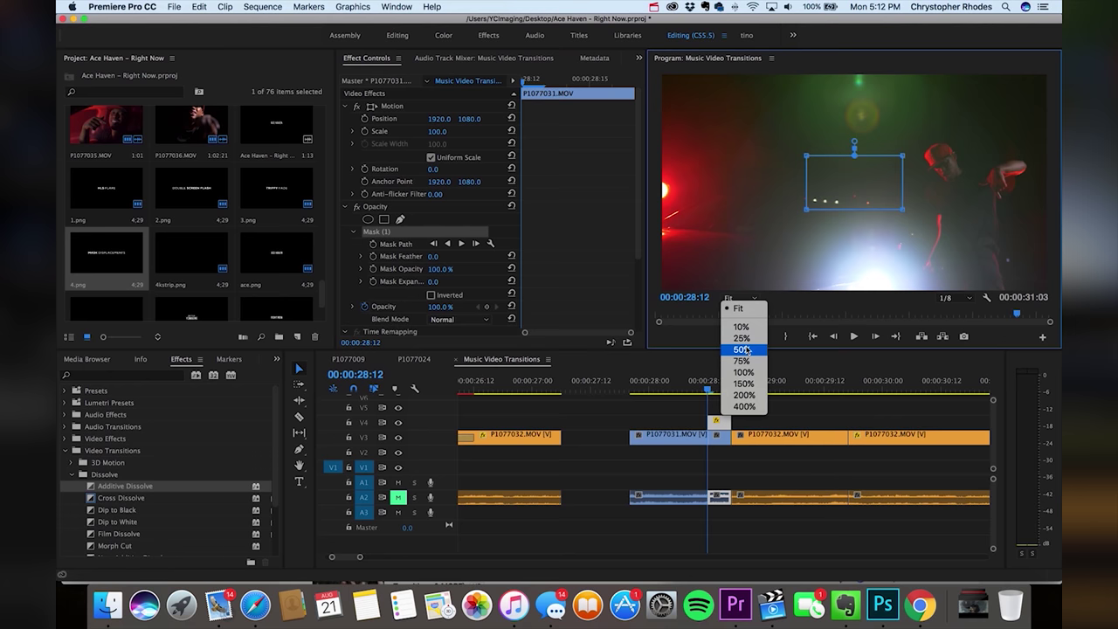
left_click(741, 338)
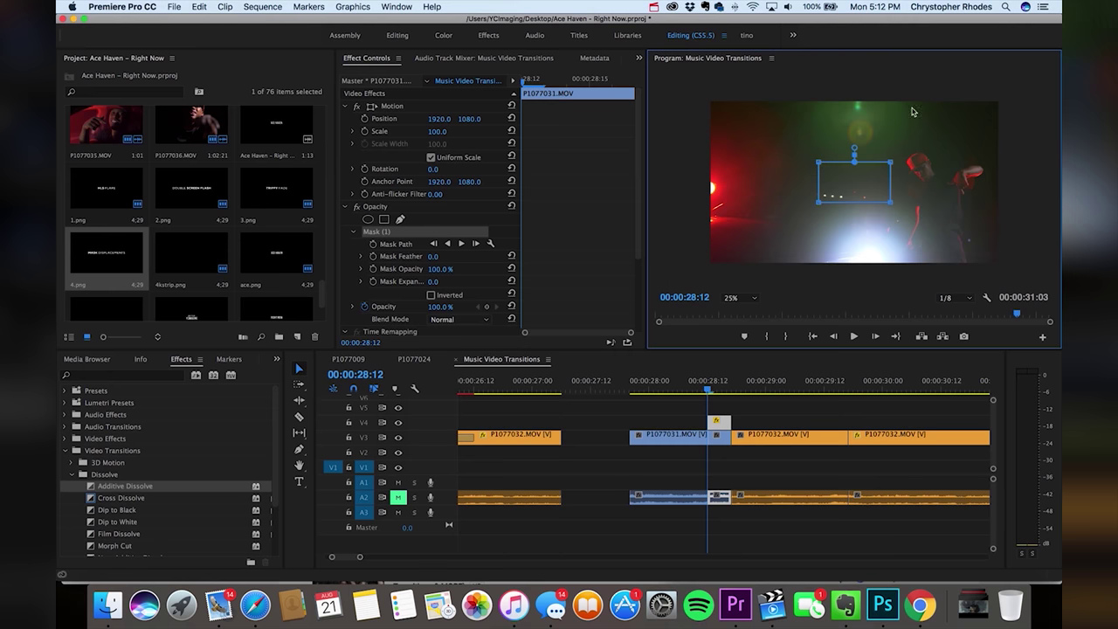
left_click_drag(819, 164, 693, 160)
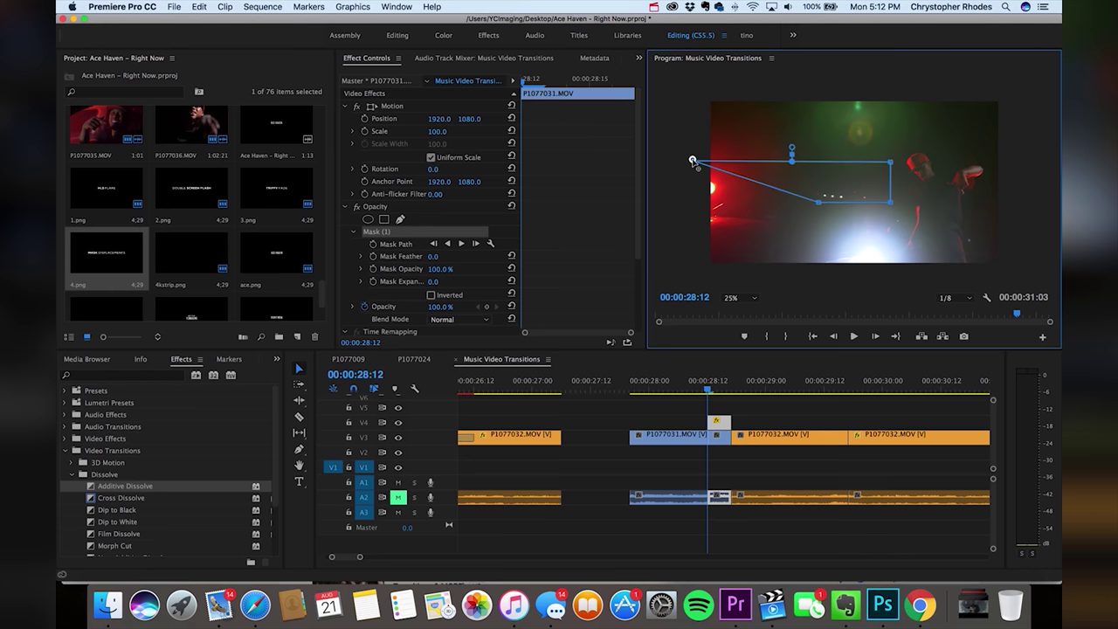
left_click_drag(819, 205, 692, 196)
left_click_drag(890, 202, 1012, 201)
left_click_drag(899, 161, 1012, 198)
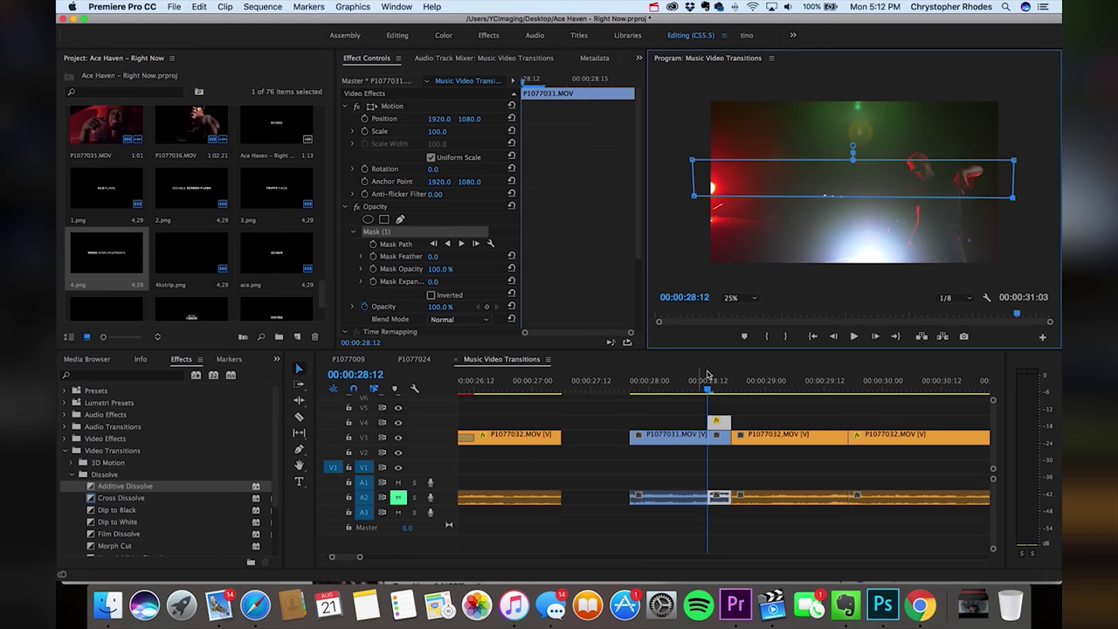
left_click_drag(442, 133, 436, 169)
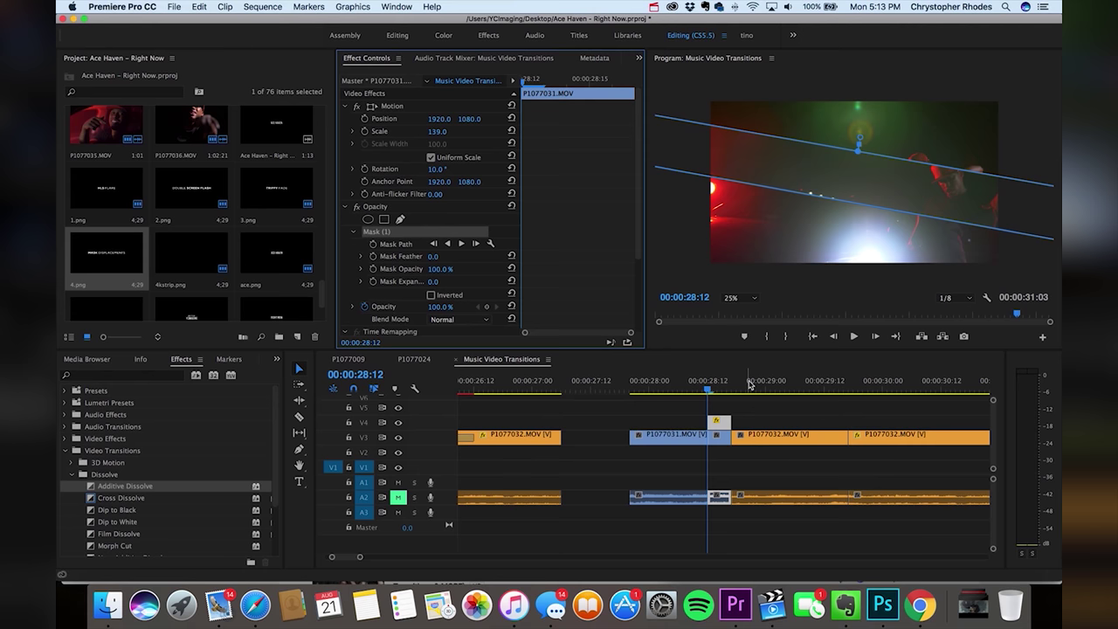
Step: Split the masked V4 piece two frames in, at 00:00:28:14
key("Right")
key("Right")
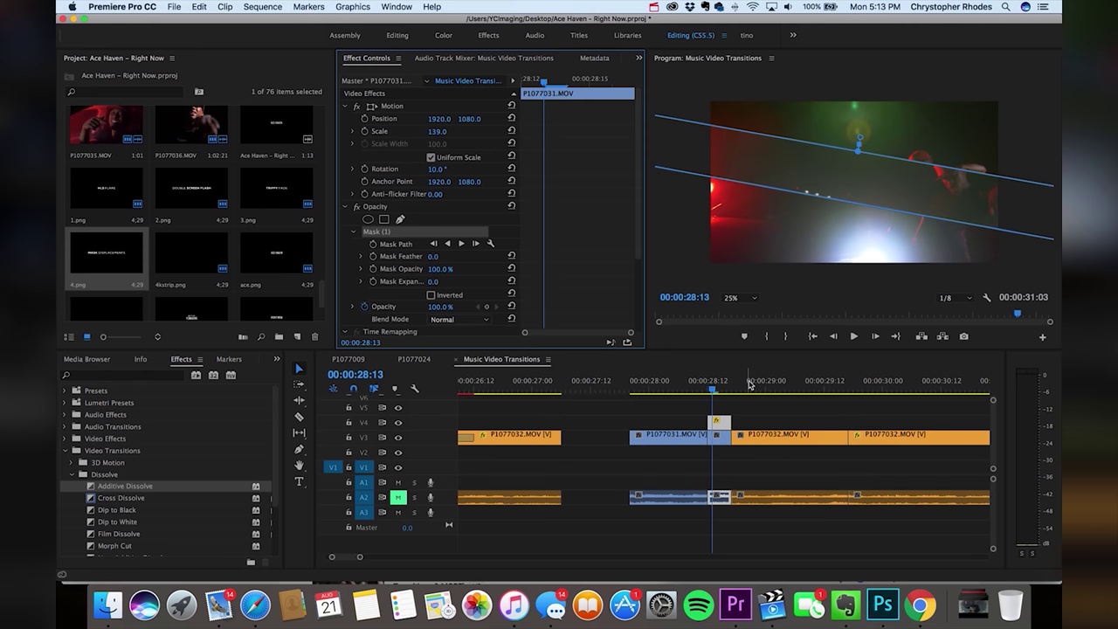
key("c")
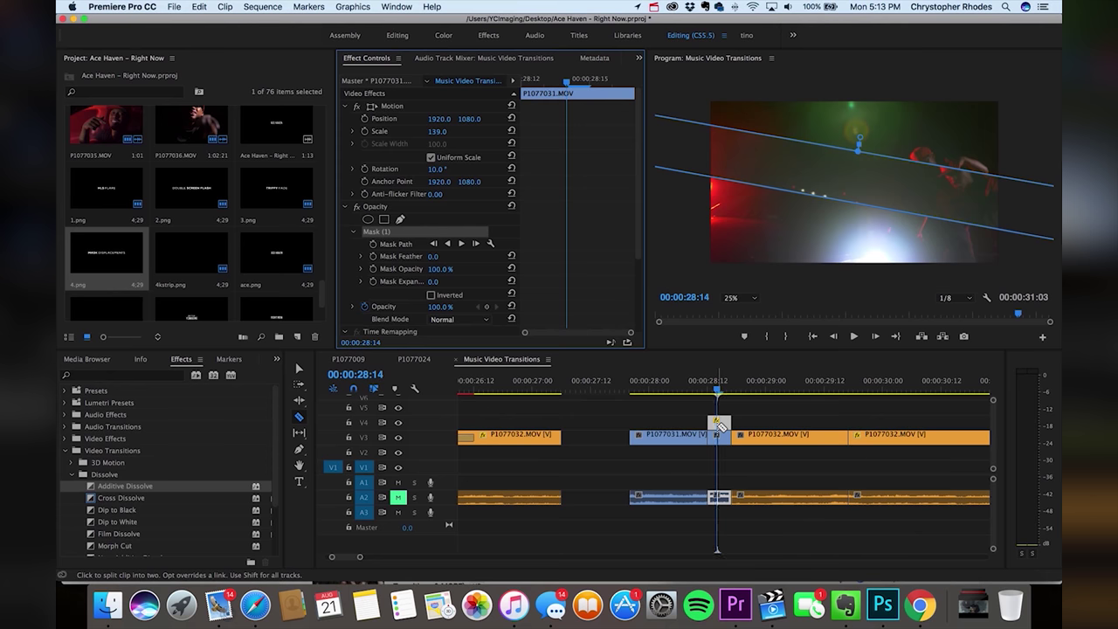
left_click(718, 425)
key("v")
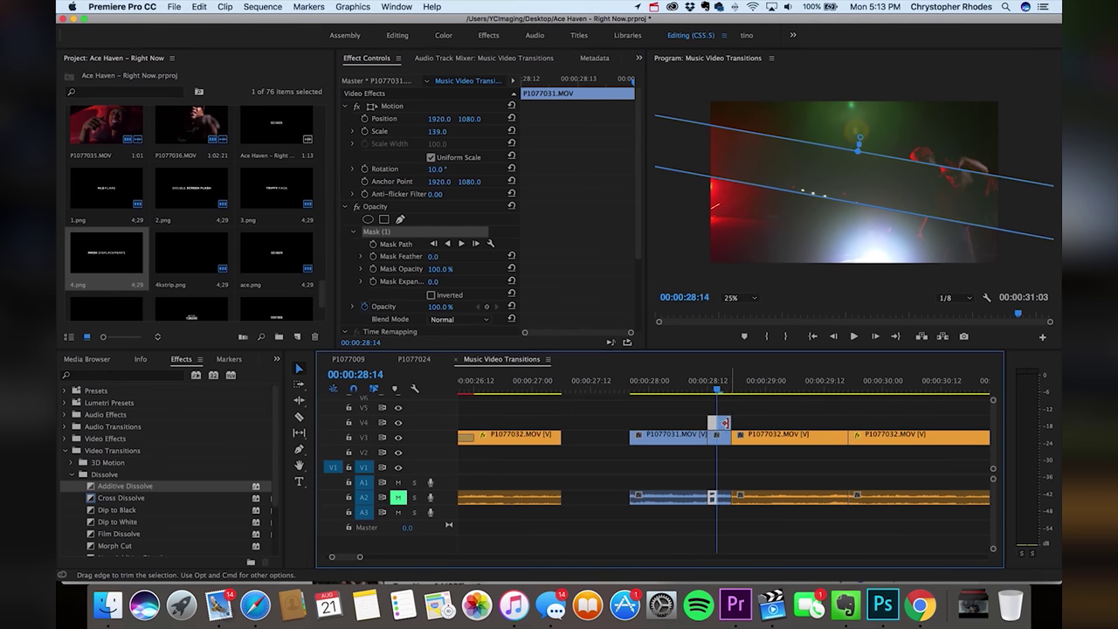
Step: Move the second V4 piece's mask band up to the upper part of the frame and set its Scale to 166
left_click(724, 427)
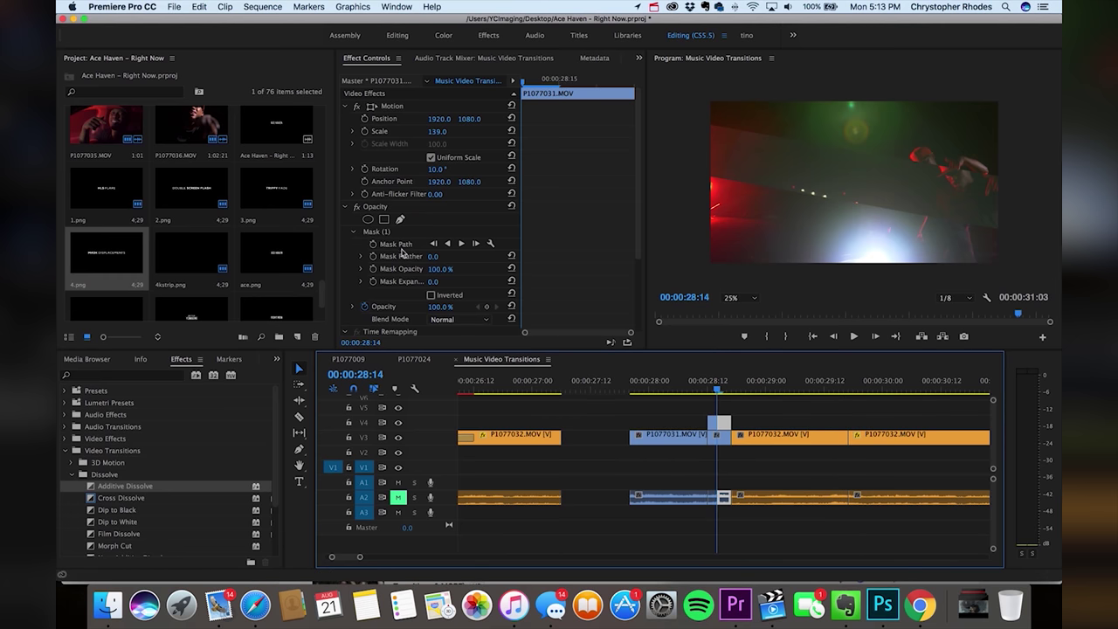
left_click(379, 232)
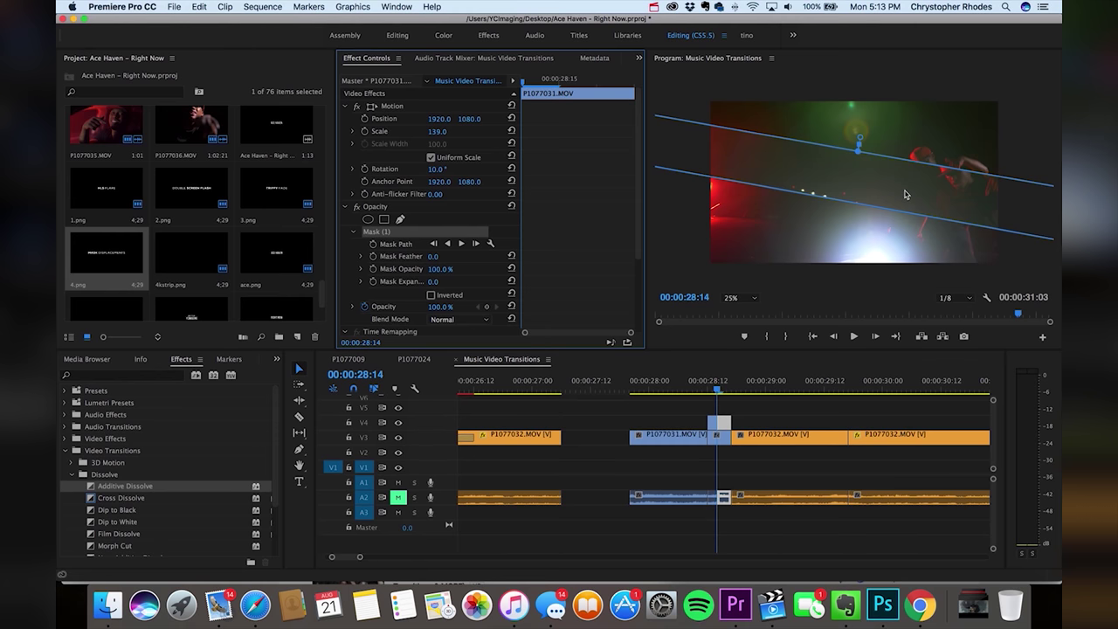
left_click_drag(905, 193, 905, 180)
left_click_drag(905, 159, 904, 158)
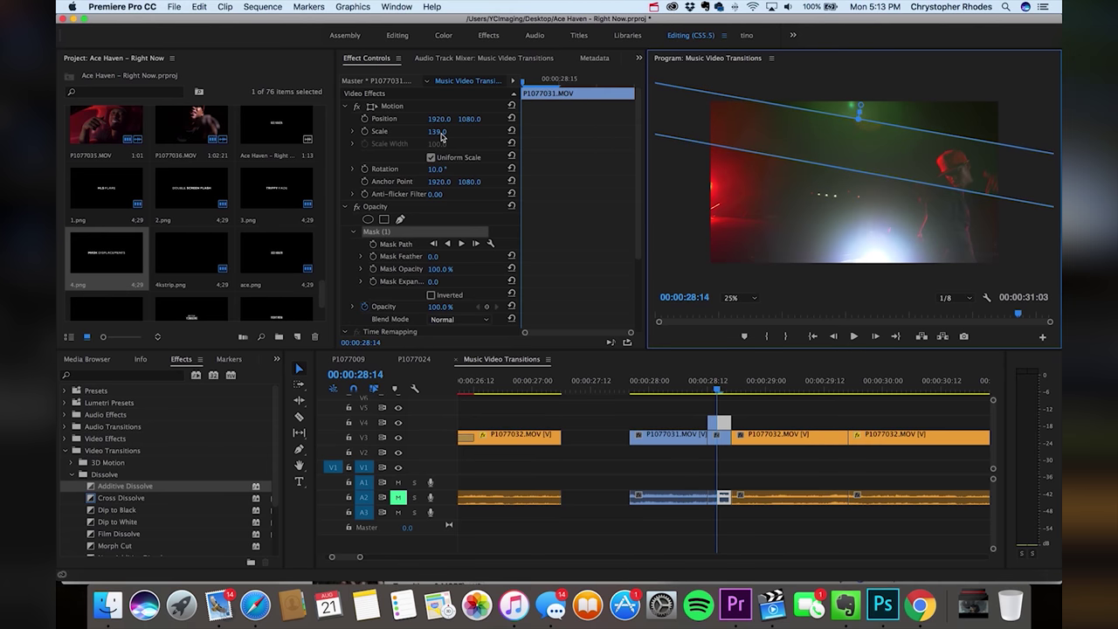
left_click_drag(437, 133, 438, 132)
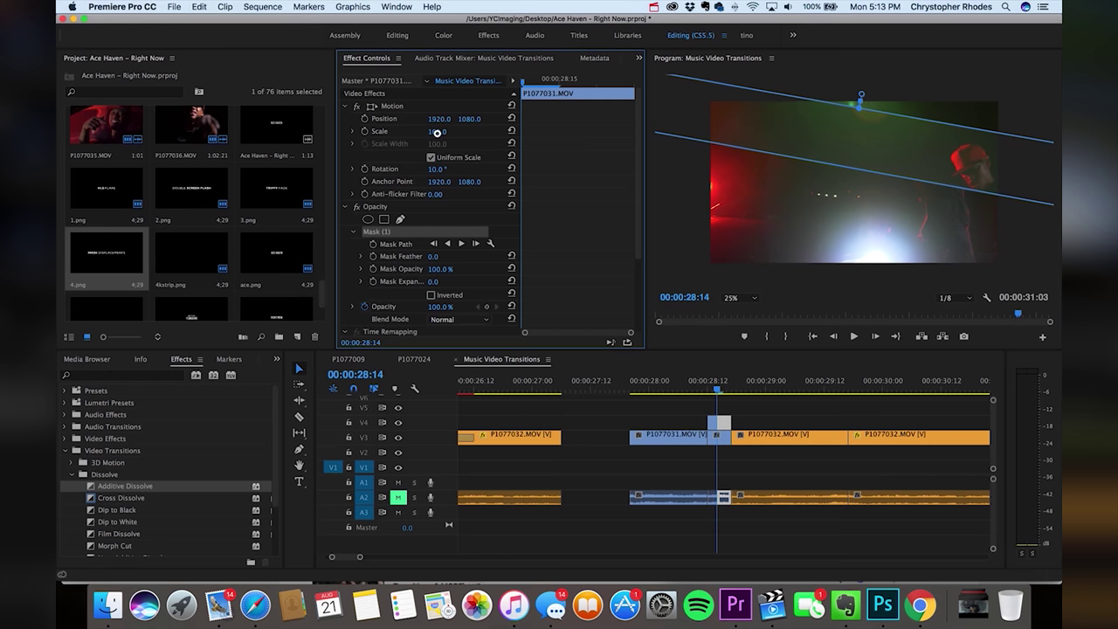
left_click_drag(438, 132, 437, 132)
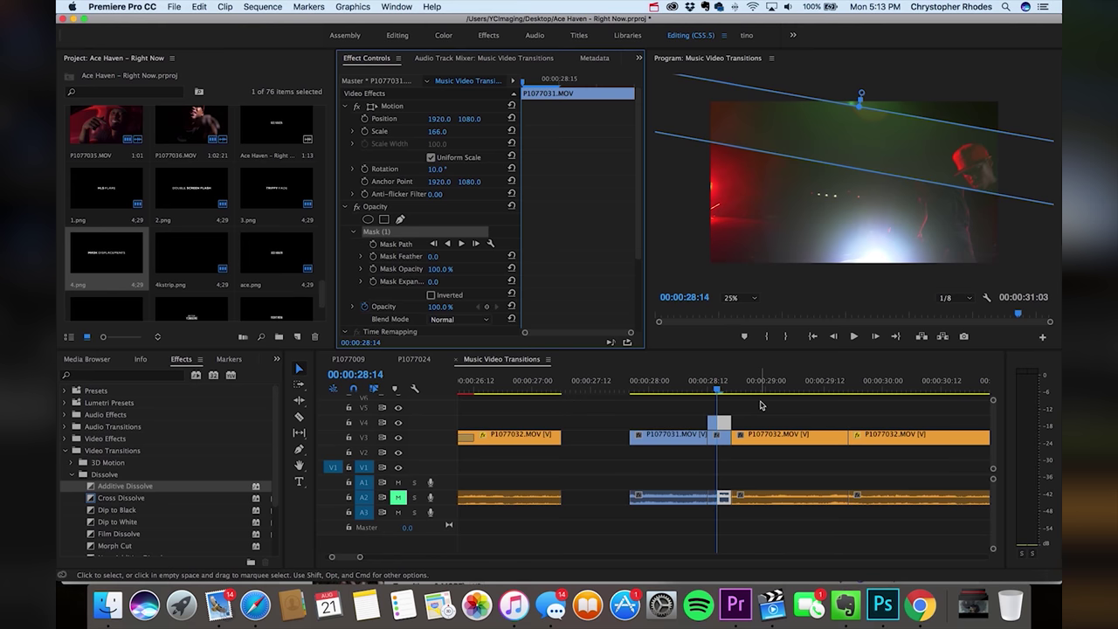
Step: Split the second V4 piece at 00:00:28:16
key("Right")
key("Right")
key("c")
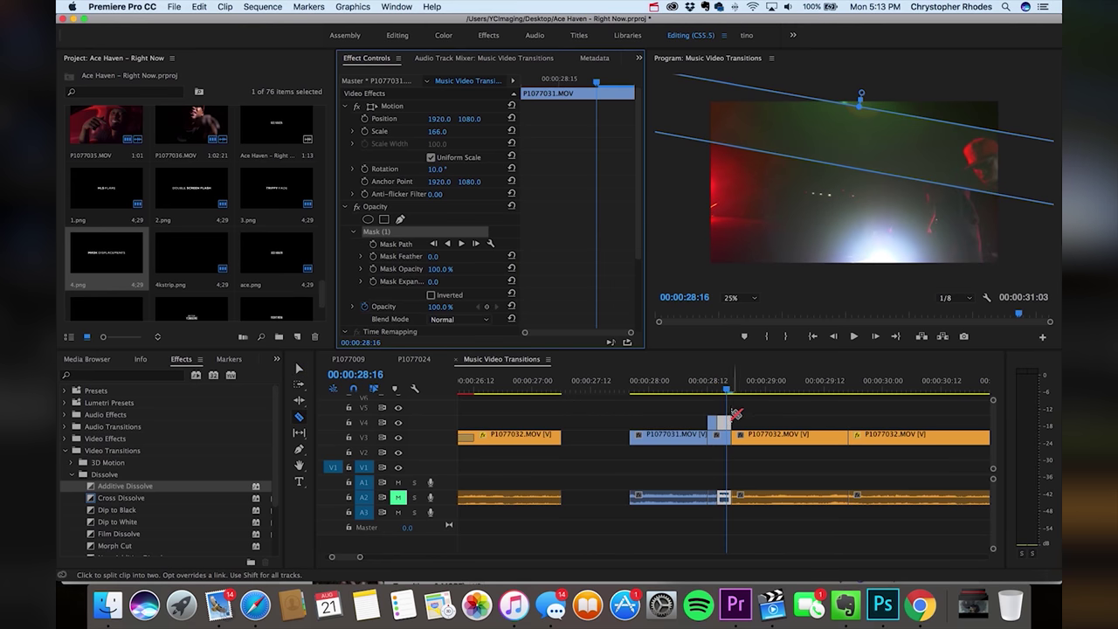
left_click(726, 422)
key("v")
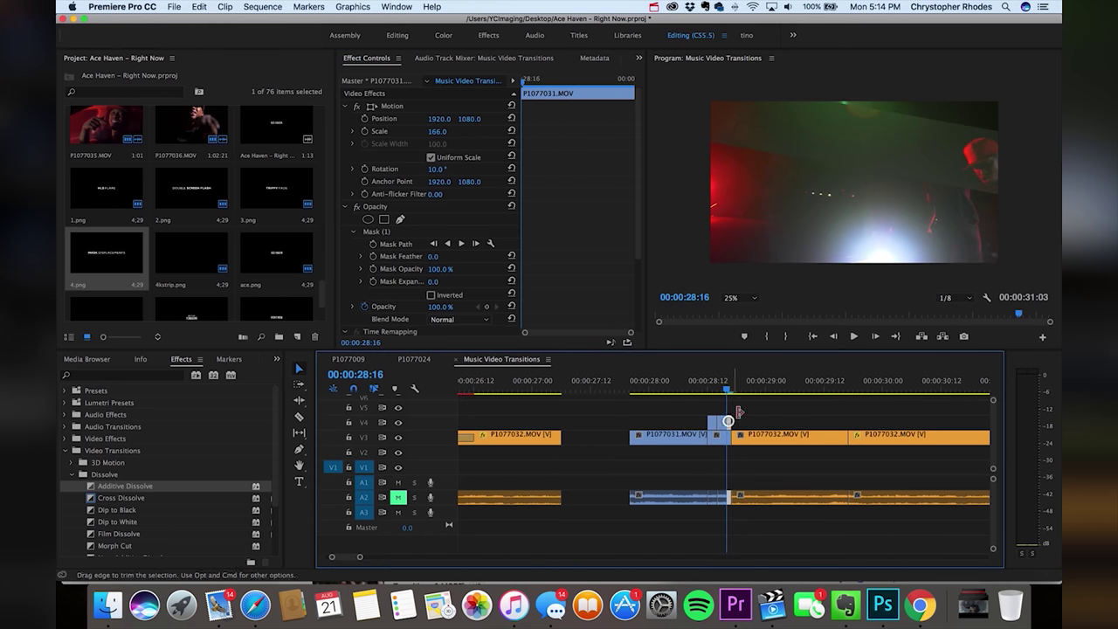
Step: Move the third V4 piece's mask band down to the lower part of the frame and adjust its Scale
left_click(376, 230)
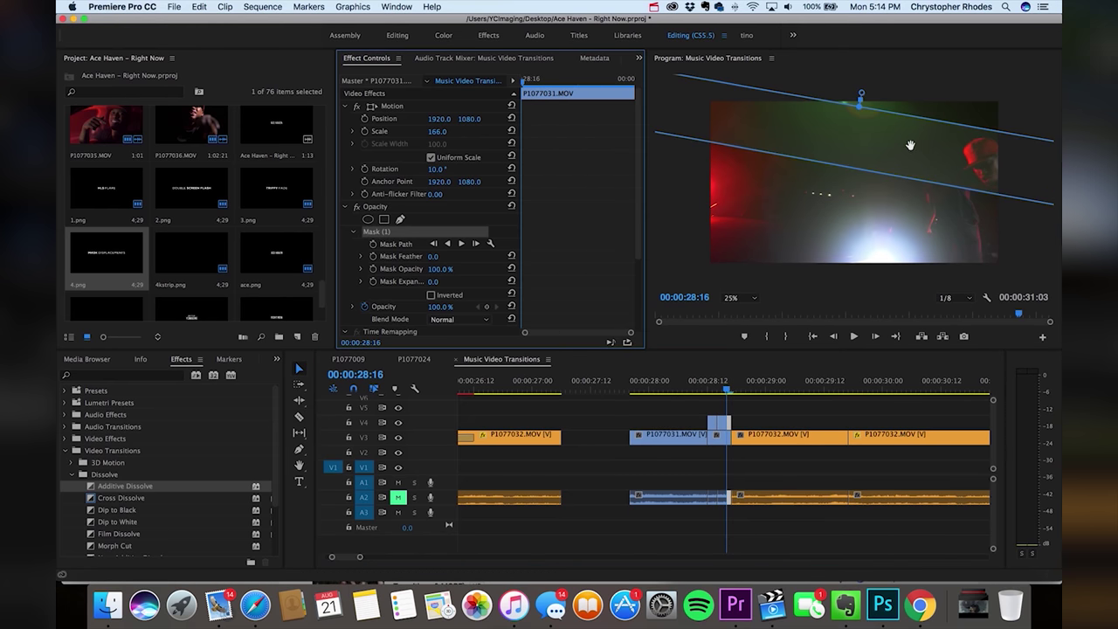
left_click_drag(911, 143, 908, 226)
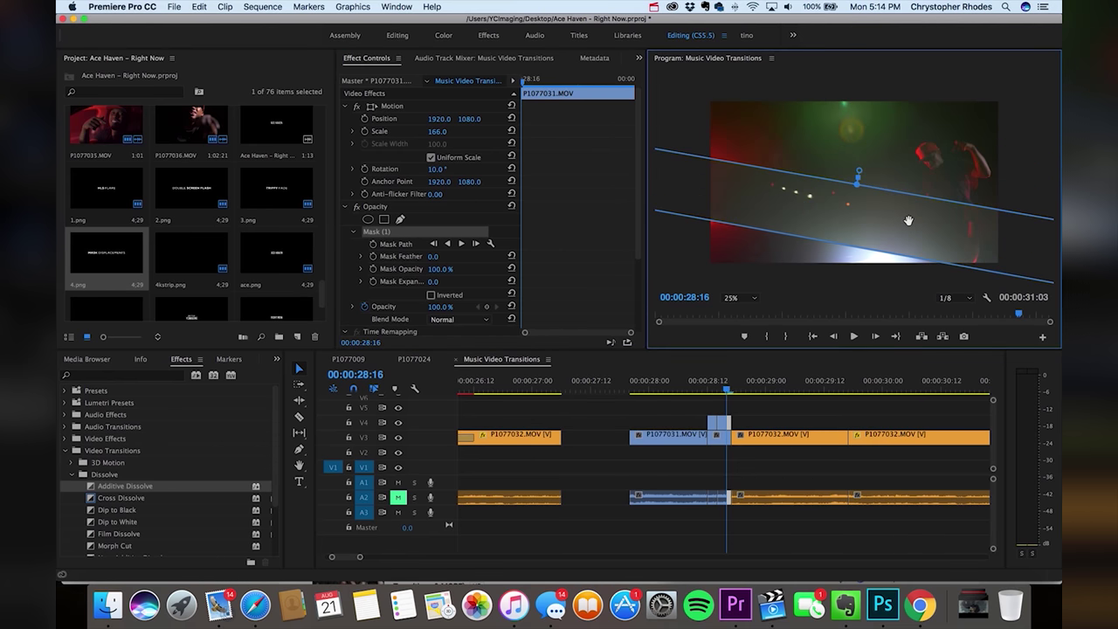
left_click(436, 131)
left_click_drag(437, 130, 438, 130)
Step: Scrub from 00:00:28:08 to review the three masked V4 pieces
left_click(790, 410)
left_click(690, 384)
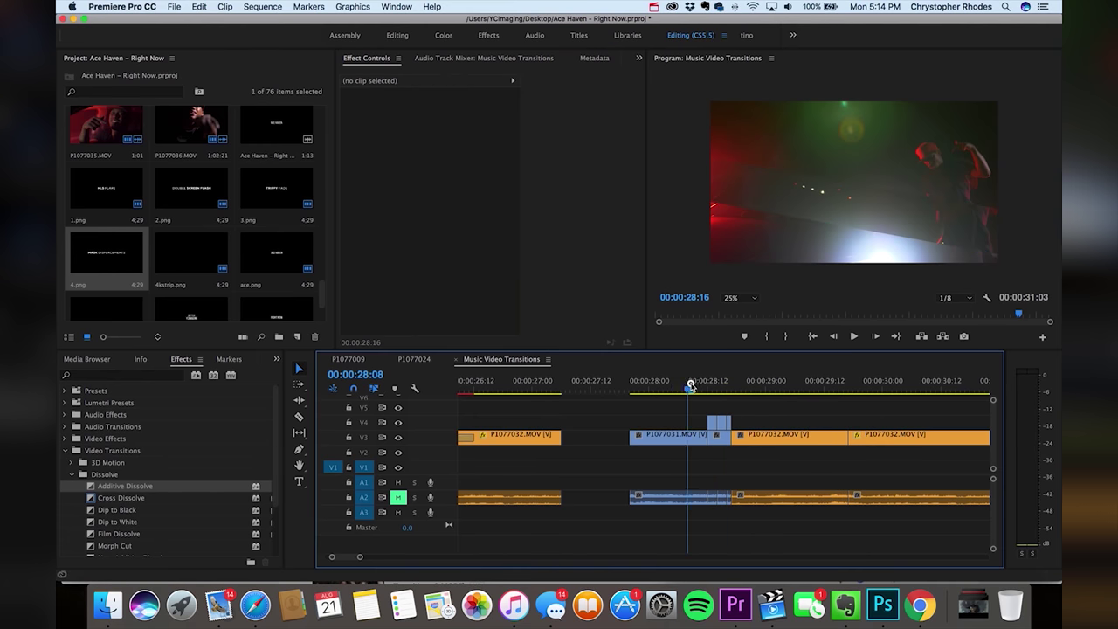